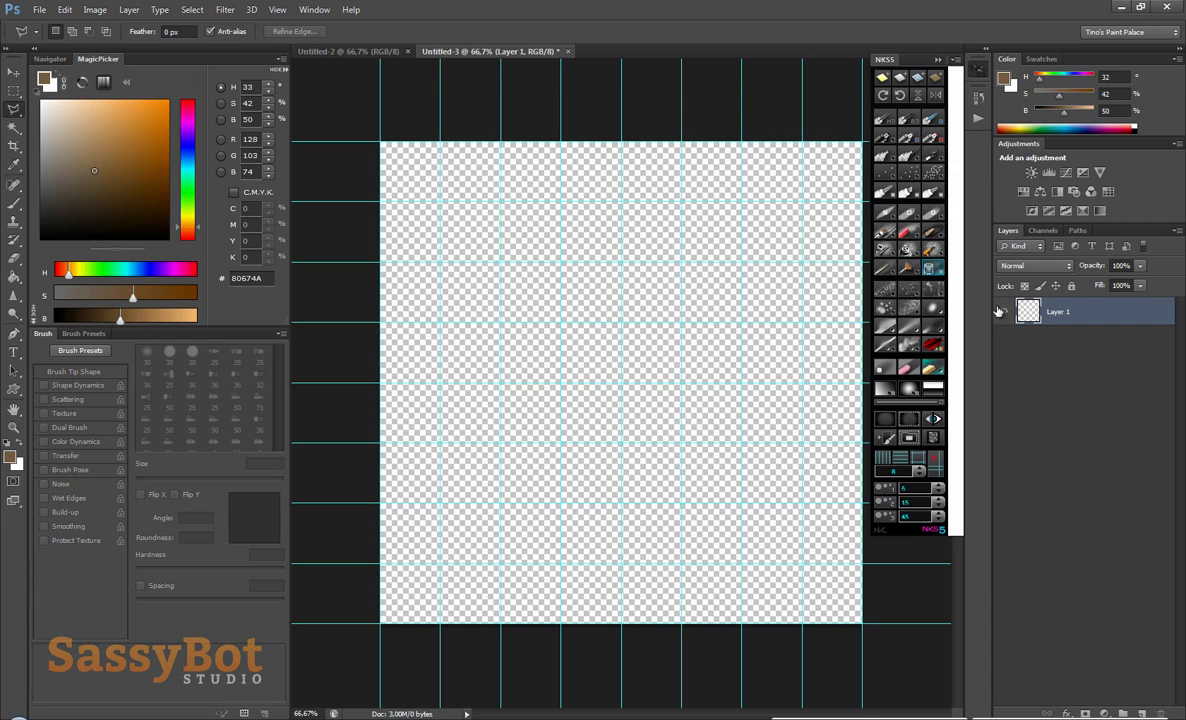
Step: Add an empty layer above Layer 1 and ready the Brush tool with the default black foreground colour
{"action": "left_click", "coordinate": [1070, 525]}
{"action": "key", "text": "b"}
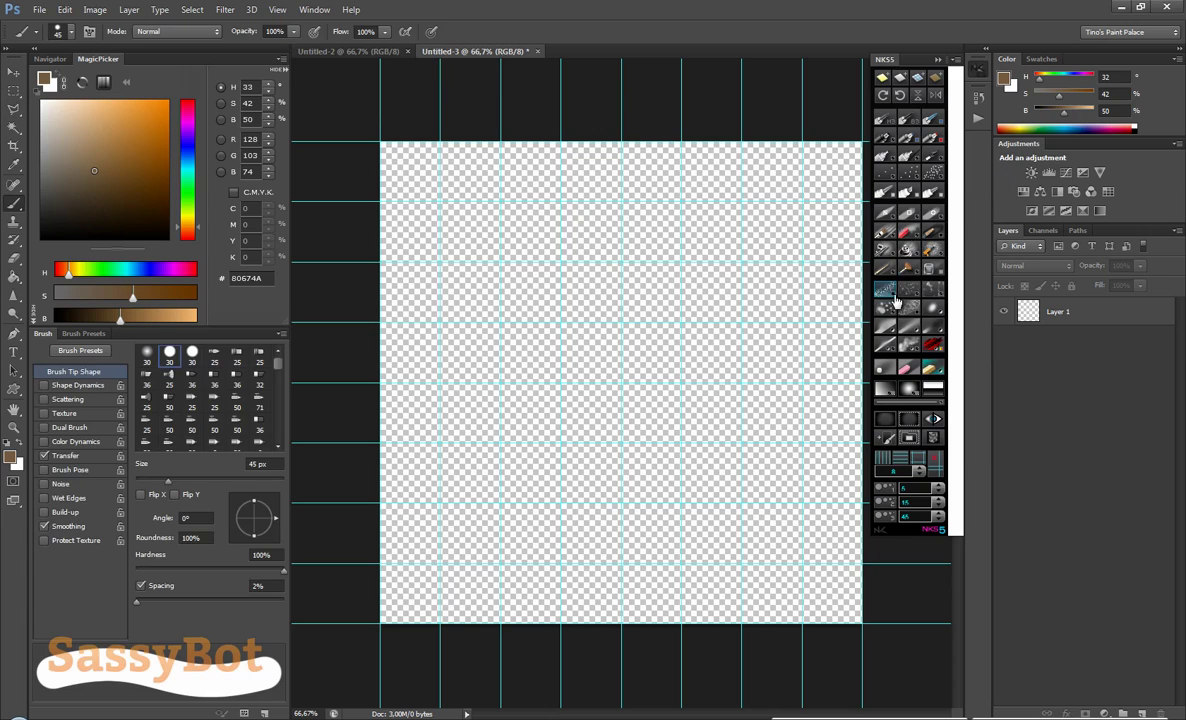
{"action": "left_click", "coordinate": [1143, 713]}
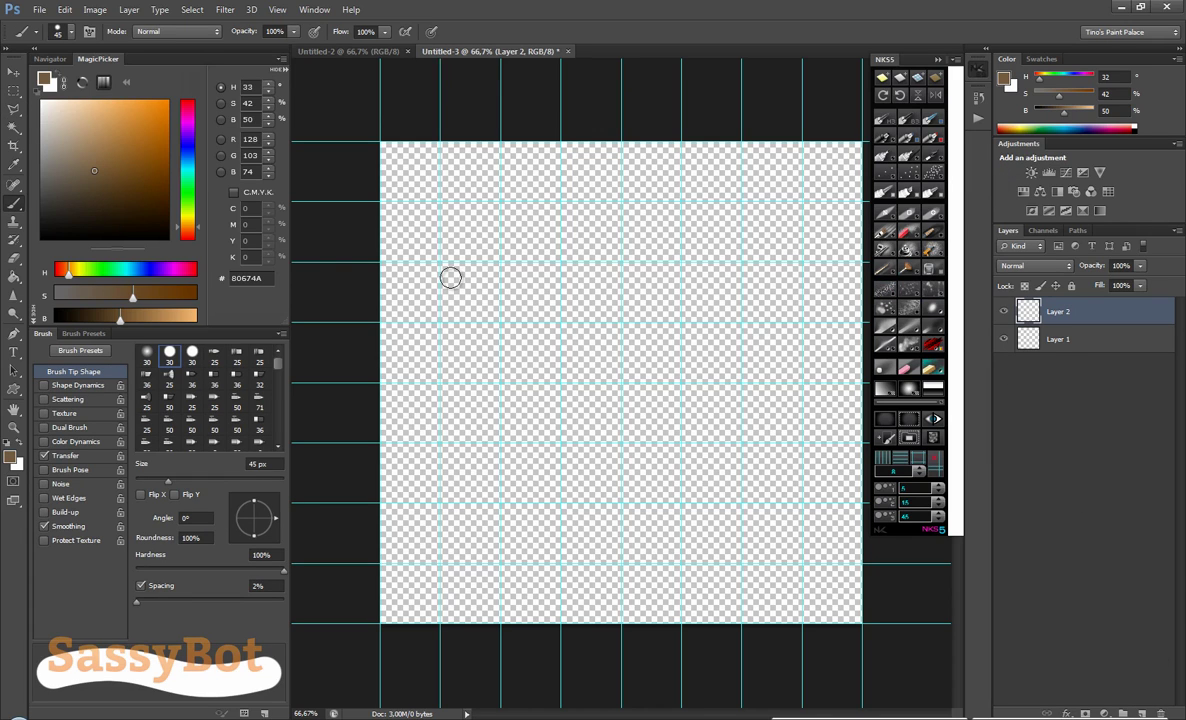
{"action": "key", "text": "d"}
Step: Switch to a 7 px hard round brush tip, trying strokes on the canvas and undoing them
{"action": "left_click_drag", "start_coordinate": [545, 285], "coordinate": [552, 307]}
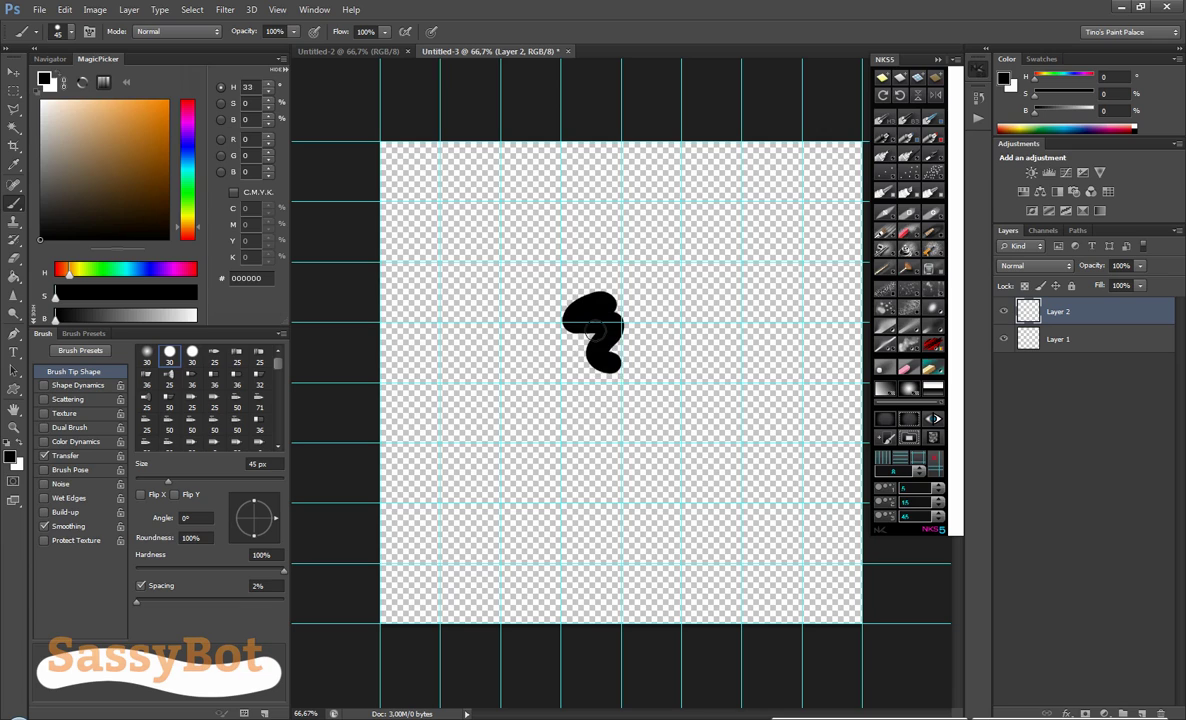
{"action": "key", "text": "ctrl+z"}
{"action": "key", "text": "bracketleft"}
{"action": "key", "text": "bracketleft"}
{"action": "key", "text": "bracketleft"}
{"action": "key", "text": "bracketleft"}
{"action": "key", "text": "bracketleft"}
{"action": "key", "text": "bracketleft"}
{"action": "key", "text": "bracketleft"}
{"action": "key", "text": "bracketleft"}
{"action": "key", "text": "bracketleft"}
{"action": "key", "text": "bracketleft"}
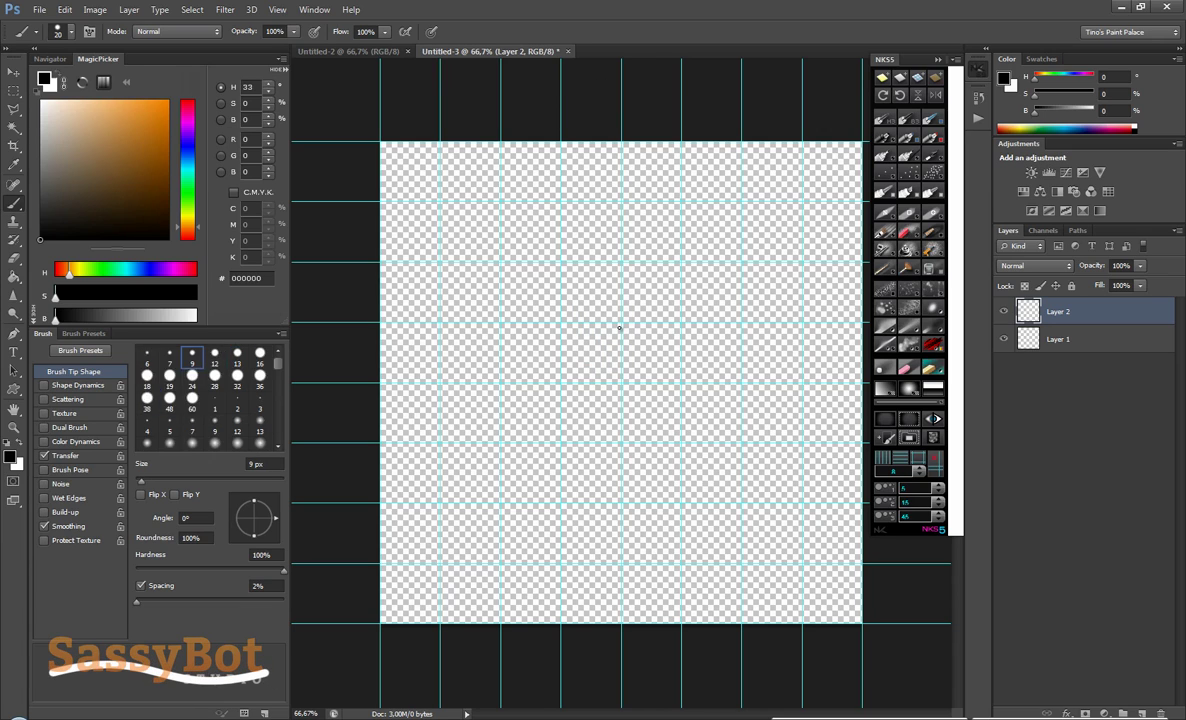
{"action": "key", "text": "comma"}
{"action": "key", "text": "comma"}
{"action": "left_click_drag", "start_coordinate": [576, 320], "coordinate": [611, 343]}
{"action": "key", "text": "ctrl+z"}
{"action": "key", "text": "period"}
{"action": "key", "text": "period"}
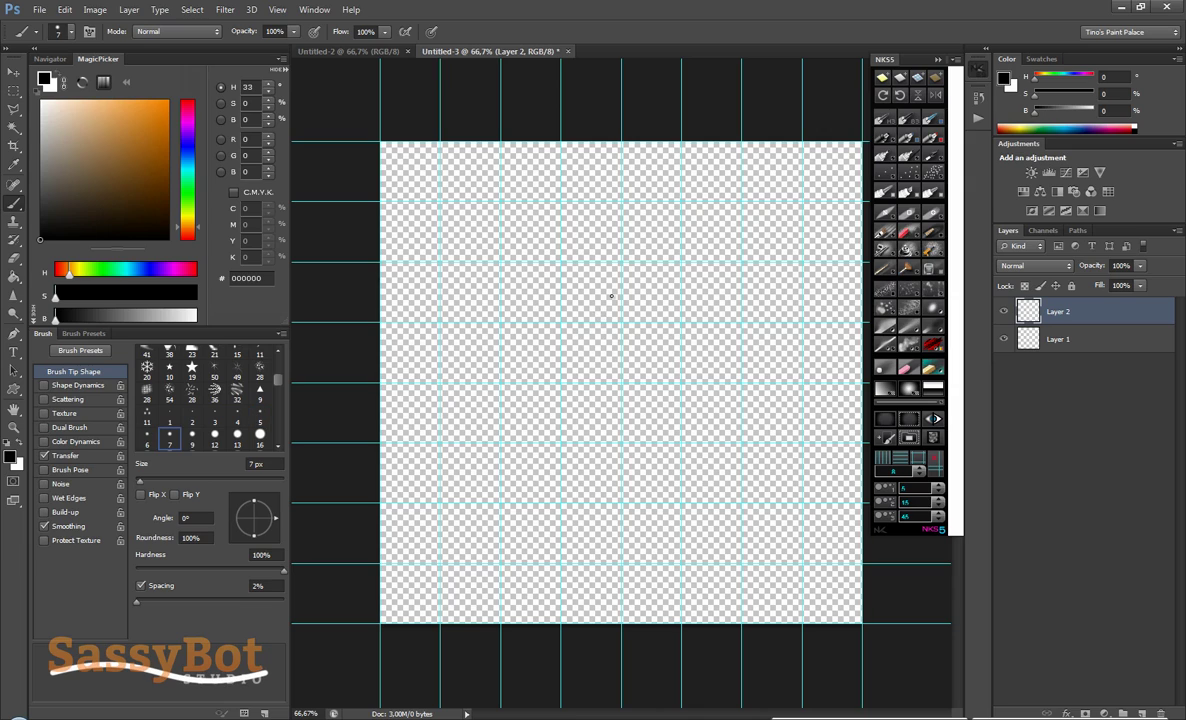
{"action": "mouse_move", "coordinate": [568, 275]}
{"action": "left_mouse_down"}
{"action": "mouse_move", "coordinate": [545, 323]}
{"action": "mouse_move", "coordinate": [575, 300]}
{"action": "left_mouse_up"}
{"action": "key", "text": "ctrl+z"}
Step: Draw a black diamond outline for the tile's top face with straight strokes between the guide intersections
{"action": "left_click", "coordinate": [622, 142]}
{"action": "left_click", "coordinate": [622, 142], "text": "shift"}
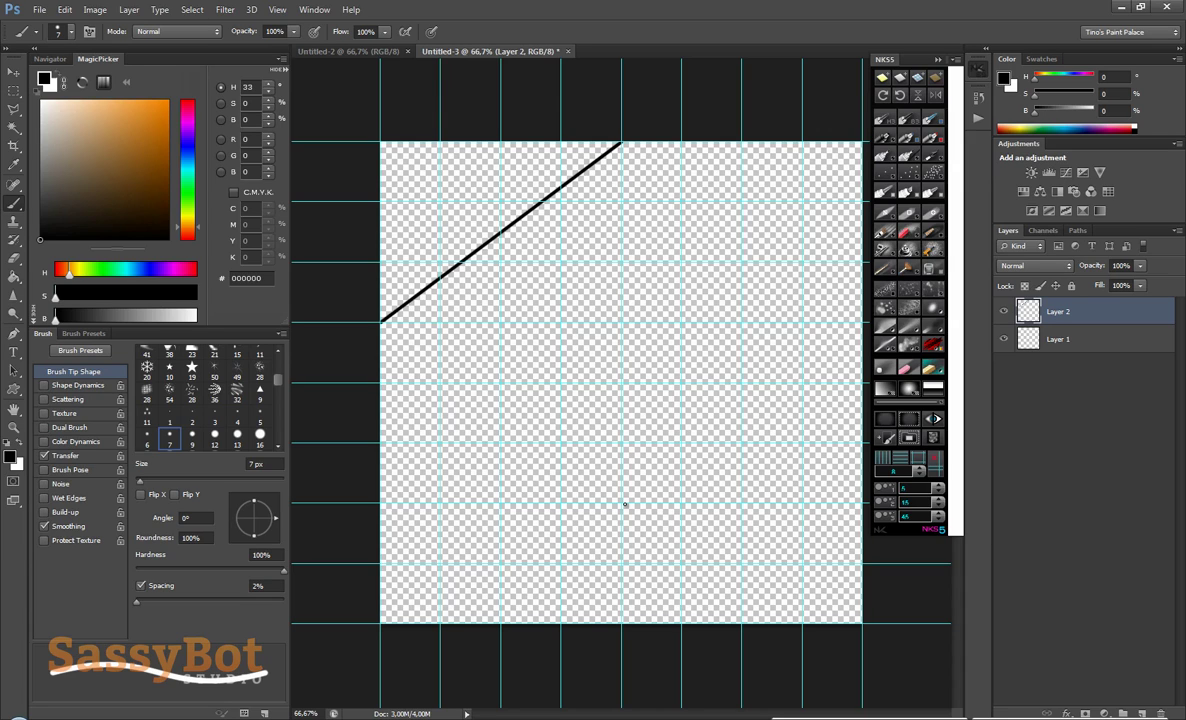
{"action": "left_click", "coordinate": [622, 503], "text": "shift"}
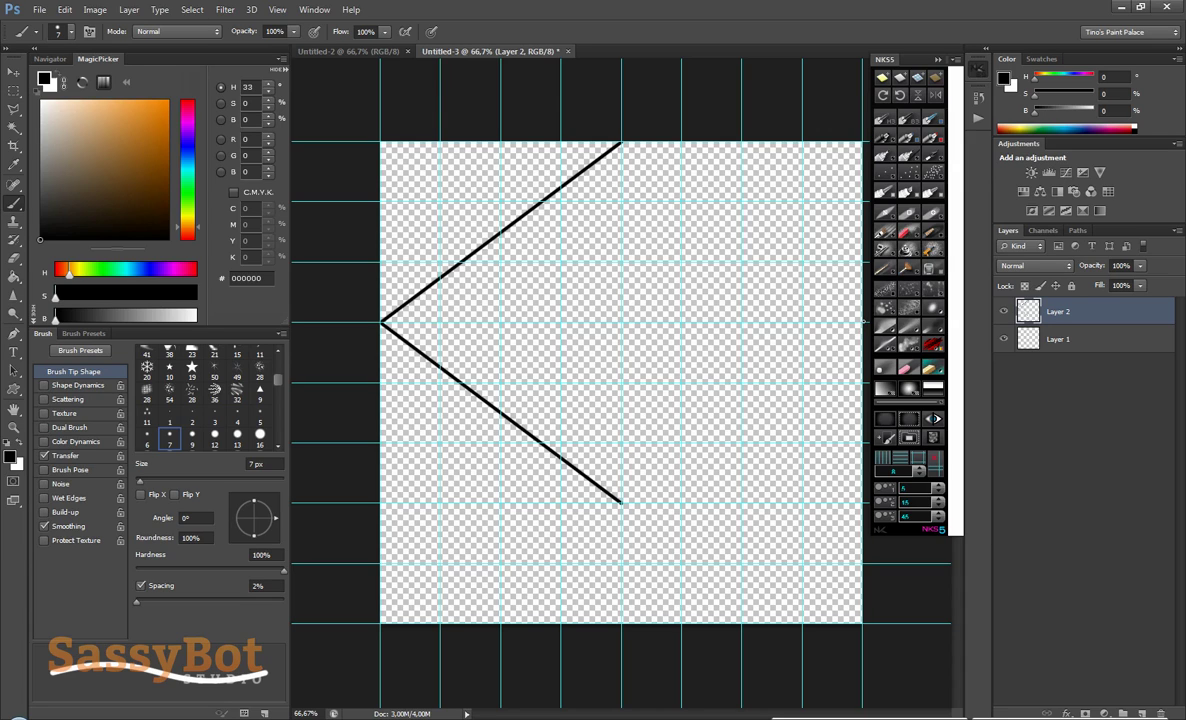
{"action": "left_click", "coordinate": [864, 321], "text": "shift"}
{"action": "left_click", "coordinate": [622, 142], "text": "shift"}
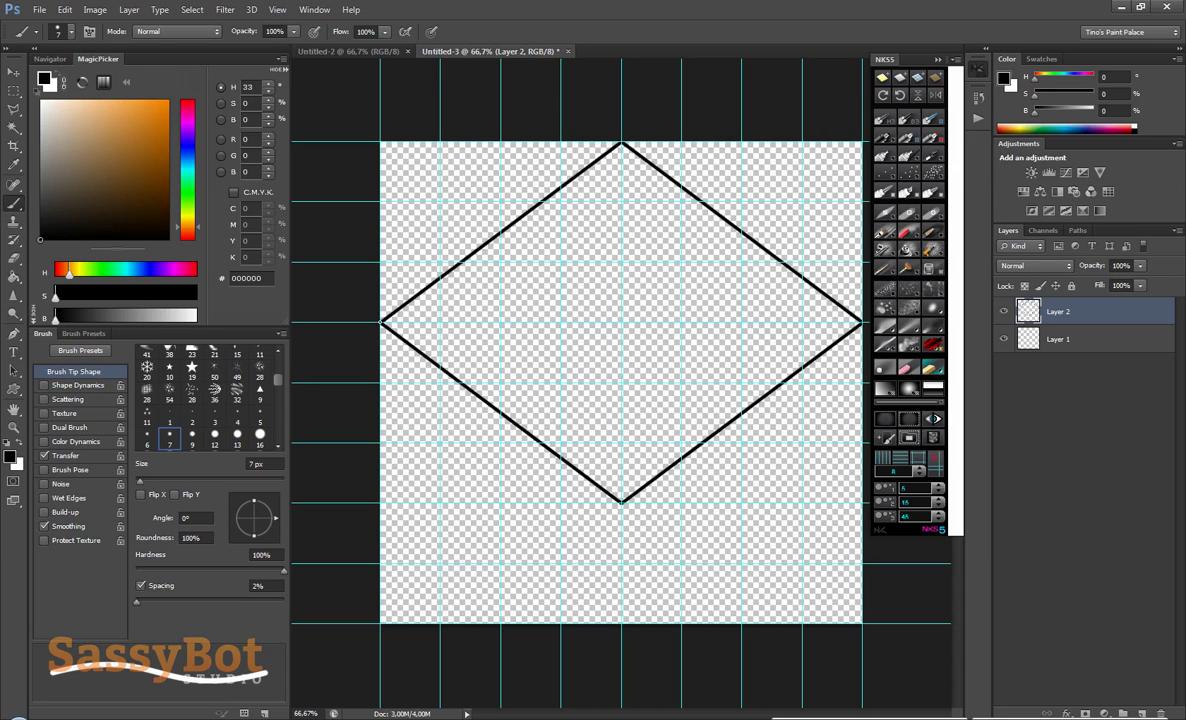
Step: Outline the block's two side faces one grid row deep, including the vertical front corner edge
{"action": "left_click", "coordinate": [622, 563], "text": "shift"}
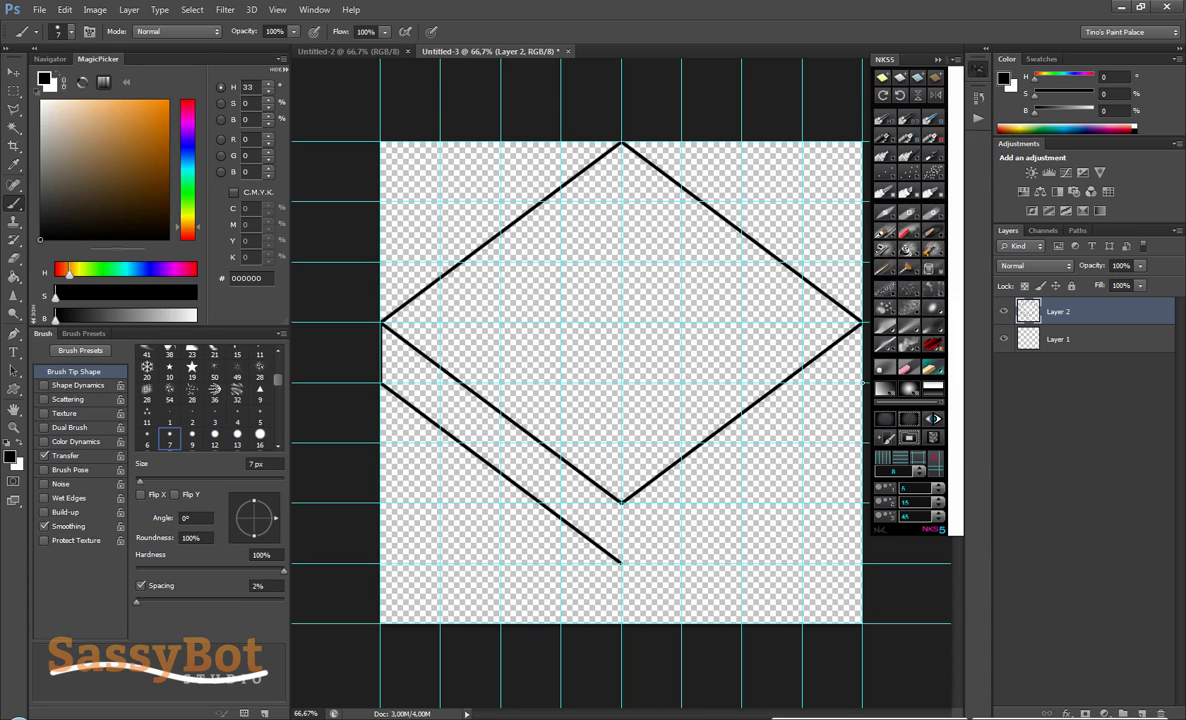
{"action": "left_click", "coordinate": [864, 382], "text": "shift"}
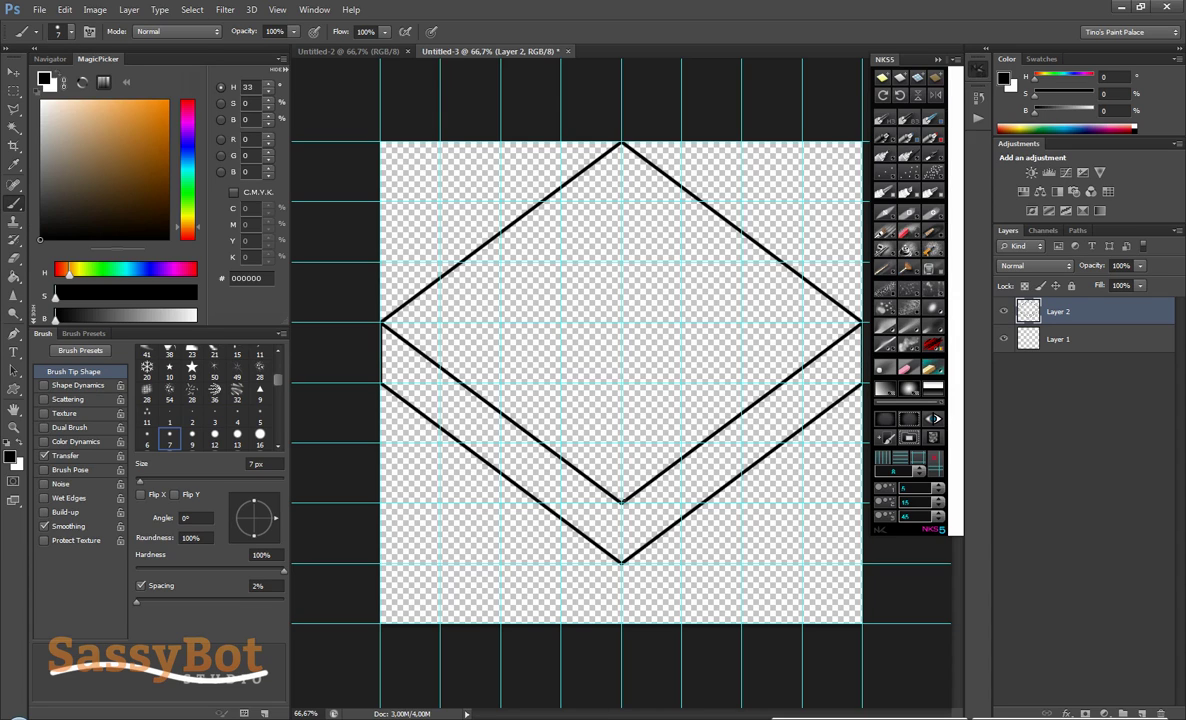
{"action": "left_click_drag", "start_coordinate": [622, 563], "coordinate": [622, 502]}
Step: Select the whole block silhouette on Layer 1 with the Polygonal Lasso and fill it with brown 87653E
{"action": "left_click", "coordinate": [1012, 340]}
{"action": "key", "text": "l"}
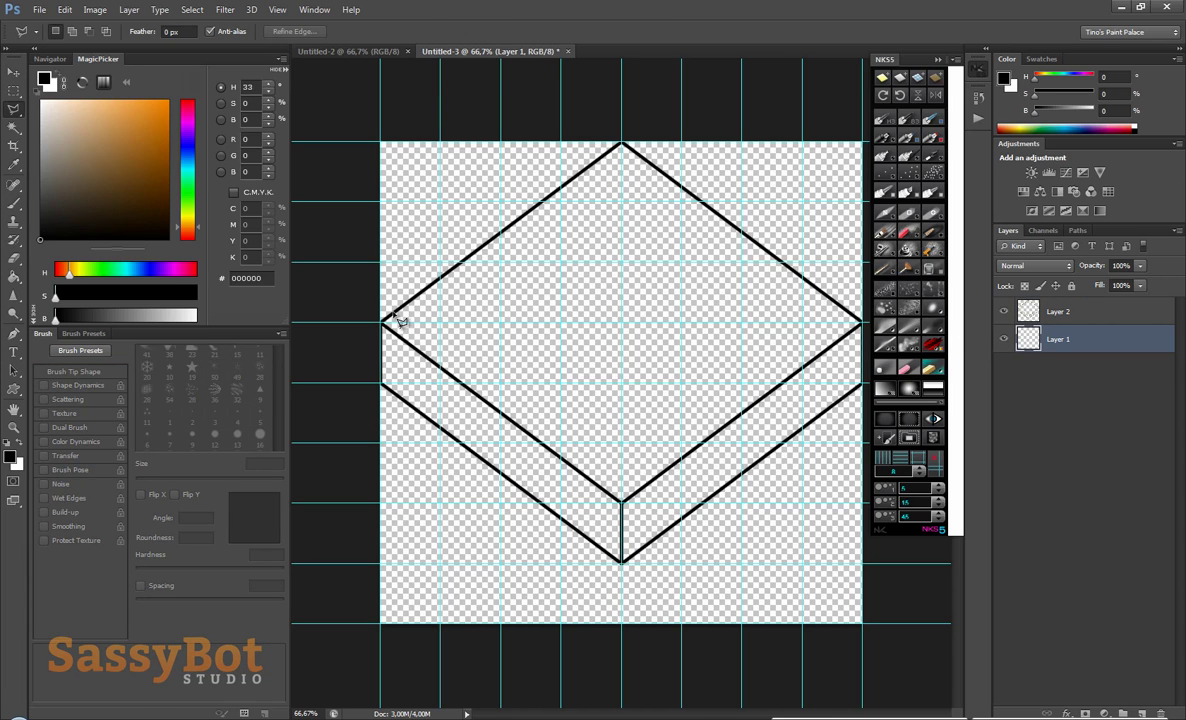
{"action": "left_click", "coordinate": [109, 165]}
{"action": "key", "text": "b"}
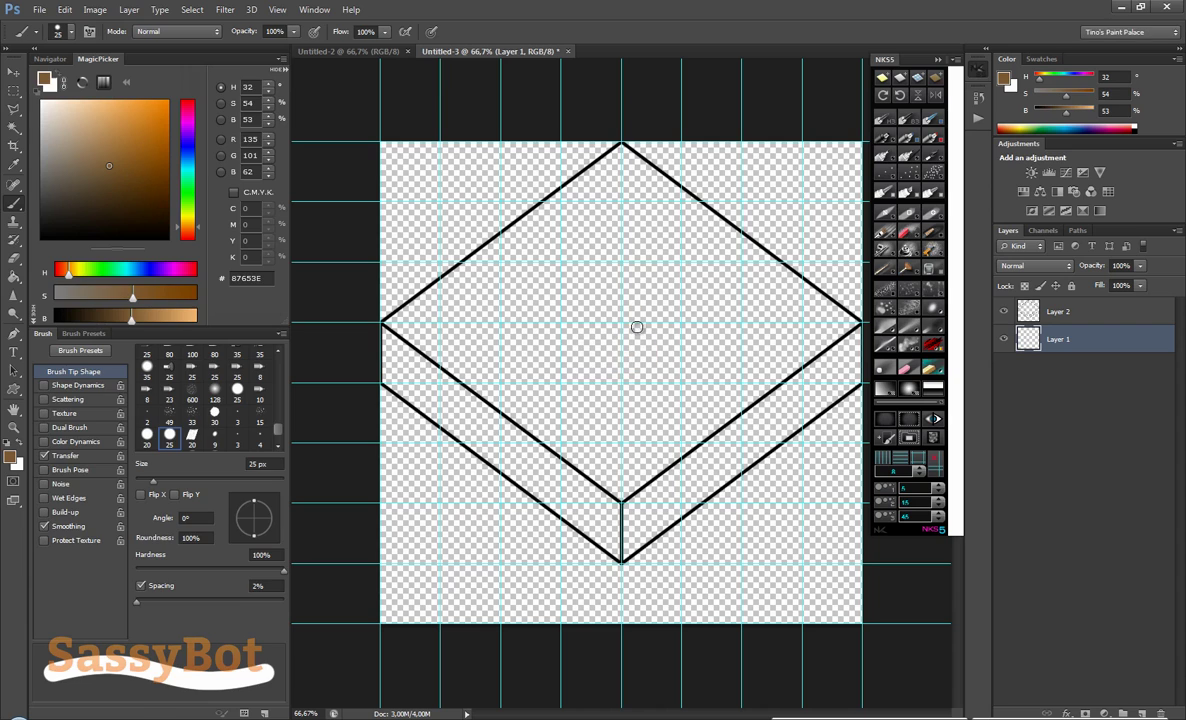
{"action": "key", "text": "l"}
{"action": "left_click", "coordinate": [382, 322]}
{"action": "left_click", "coordinate": [622, 143]}
{"action": "left_click", "coordinate": [862, 322]}
{"action": "left_click", "coordinate": [862, 383]}
{"action": "left_click", "coordinate": [622, 562]}
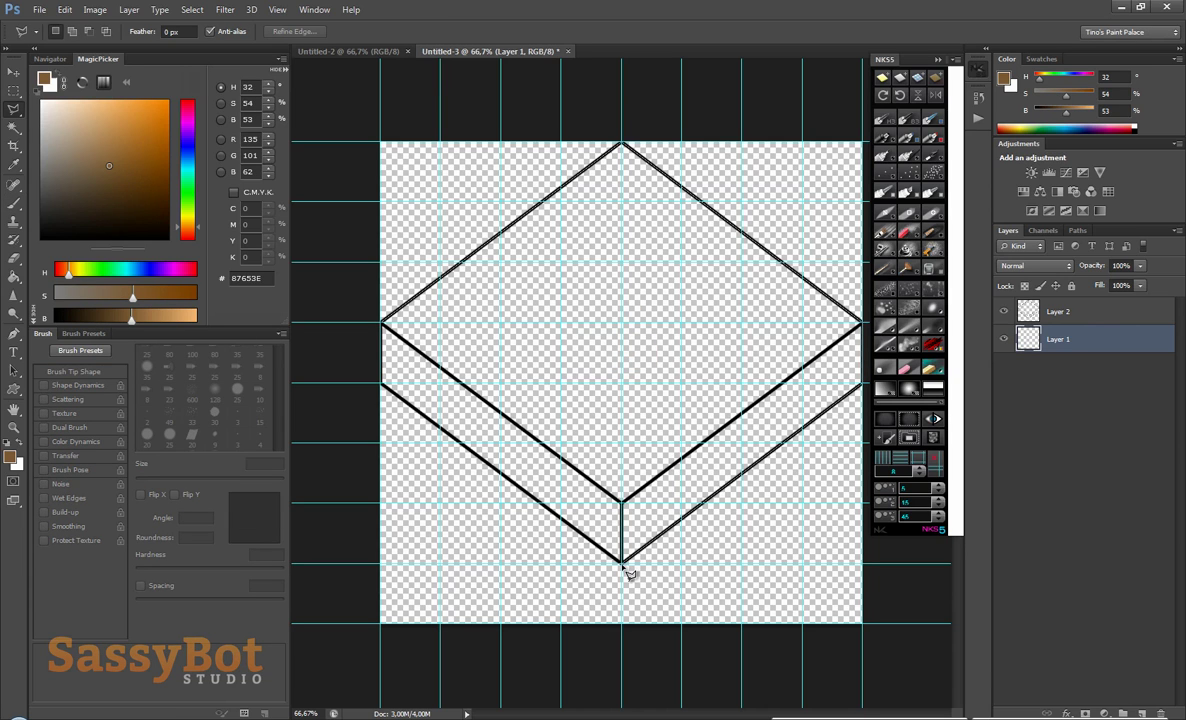
{"action": "left_click", "coordinate": [382, 382]}
{"action": "left_click", "coordinate": [382, 322]}
{"action": "key", "text": "shift+F5"}
{"action": "key", "text": "Return"}
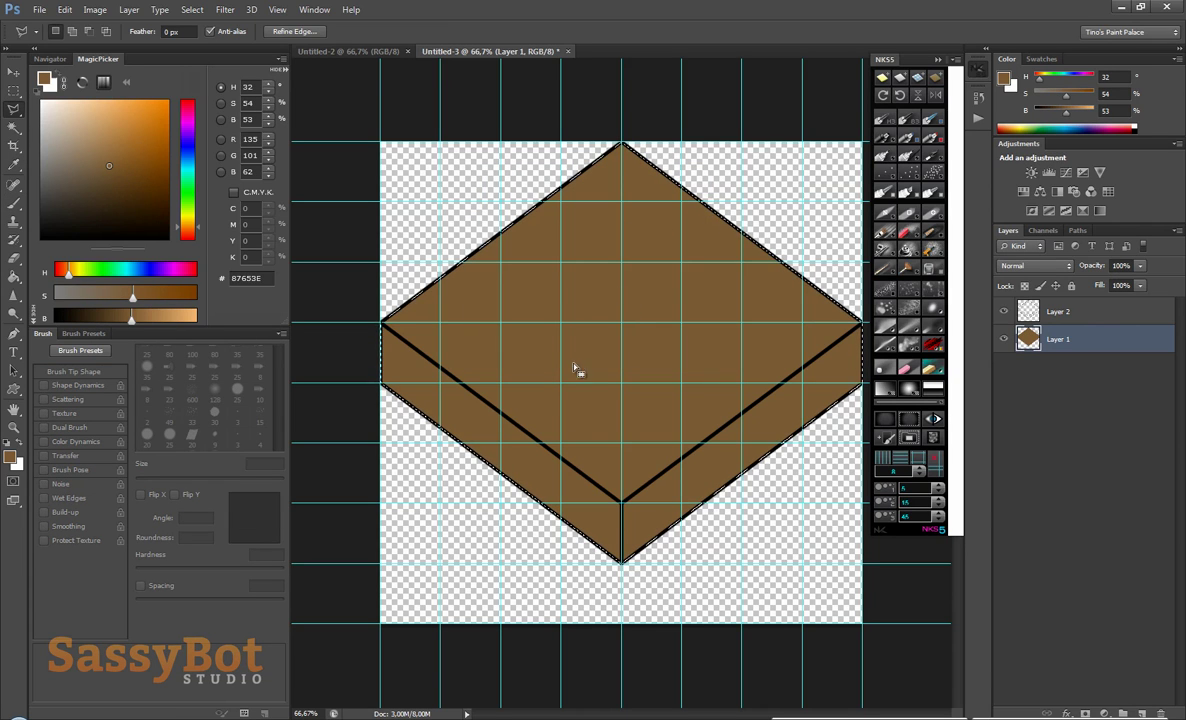
Step: Select the block's left side face with the Polygonal Lasso and fill it with lighter brown B38652
{"action": "left_click", "coordinate": [382, 322]}
{"action": "left_click", "coordinate": [622, 502]}
{"action": "left_click", "coordinate": [622, 562]}
{"action": "left_click", "coordinate": [382, 383]}
{"action": "left_click", "coordinate": [382, 322]}
{"action": "left_click_drag", "start_coordinate": [132, 319], "coordinate": [152, 319]}
{"action": "key", "text": "g"}
{"action": "left_click", "coordinate": [450, 403]}
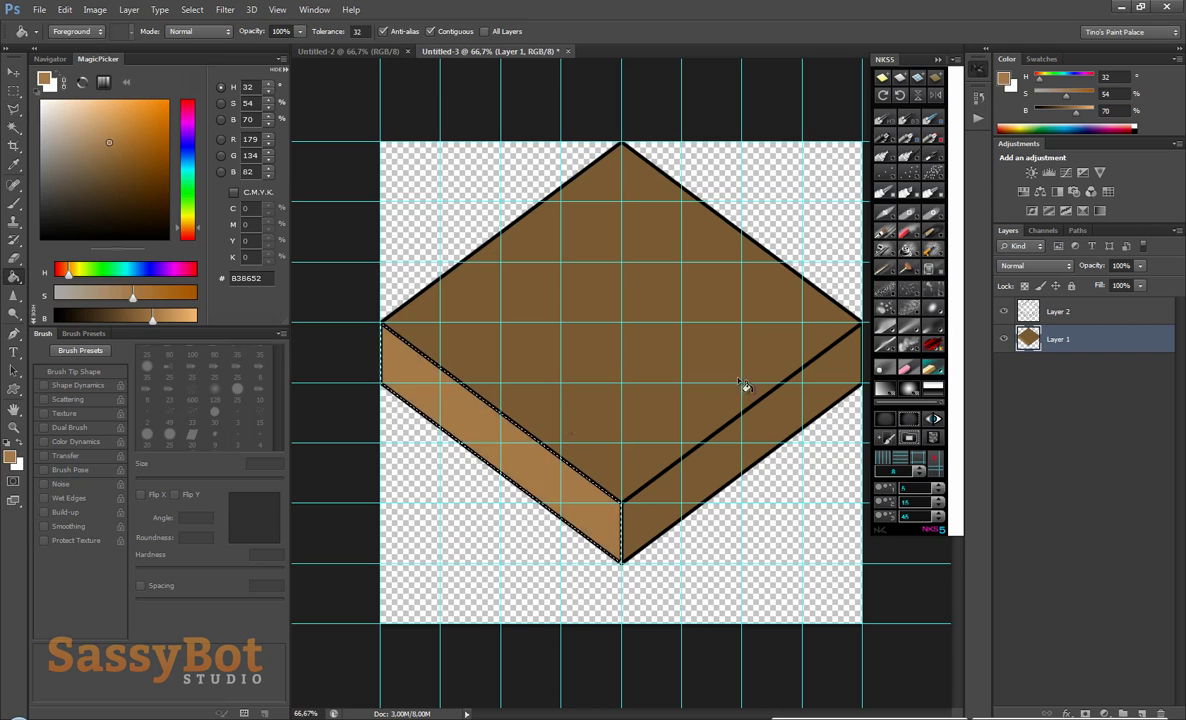
Step: Select the diamond-shaped top face, fill it with brown AB804F, and clear the selection
{"action": "key", "text": "l"}
{"action": "left_click", "coordinate": [622, 502]}
{"action": "left_click", "coordinate": [862, 322]}
{"action": "left_click", "coordinate": [622, 142]}
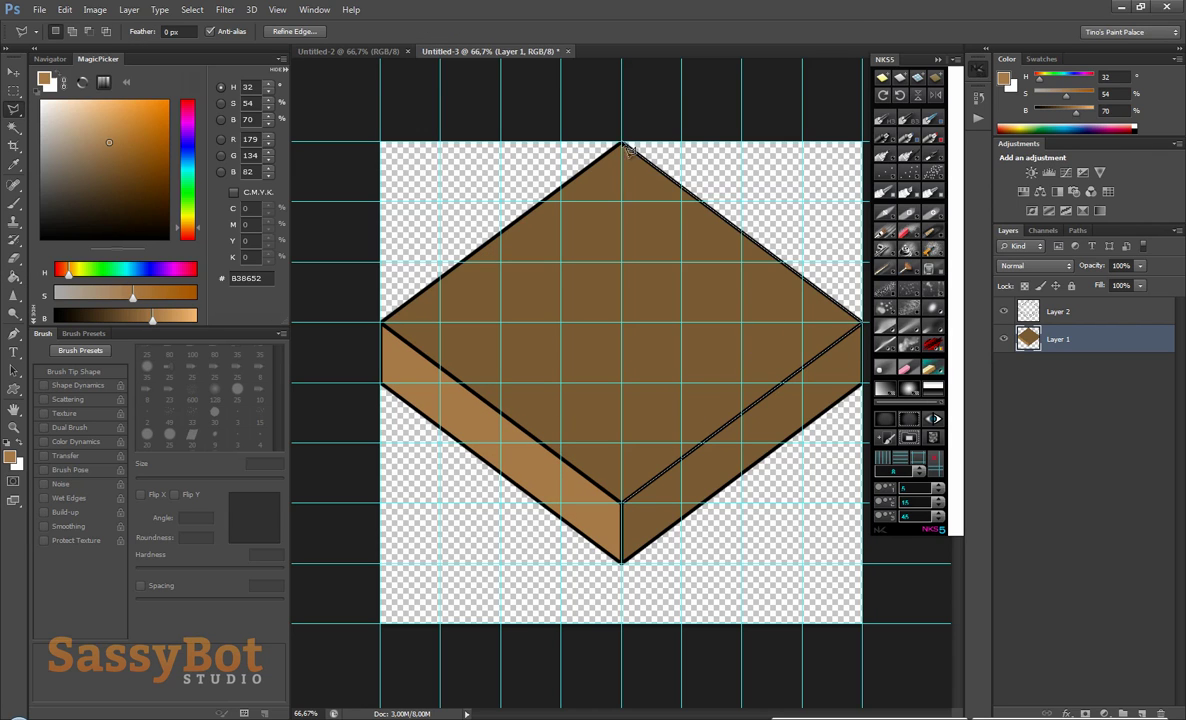
{"action": "left_click", "coordinate": [382, 322]}
{"action": "left_click", "coordinate": [622, 502]}
{"action": "left_click", "coordinate": [148, 317]}
{"action": "key", "text": "alt+BackSpace"}
{"action": "key", "text": "ctrl+d"}
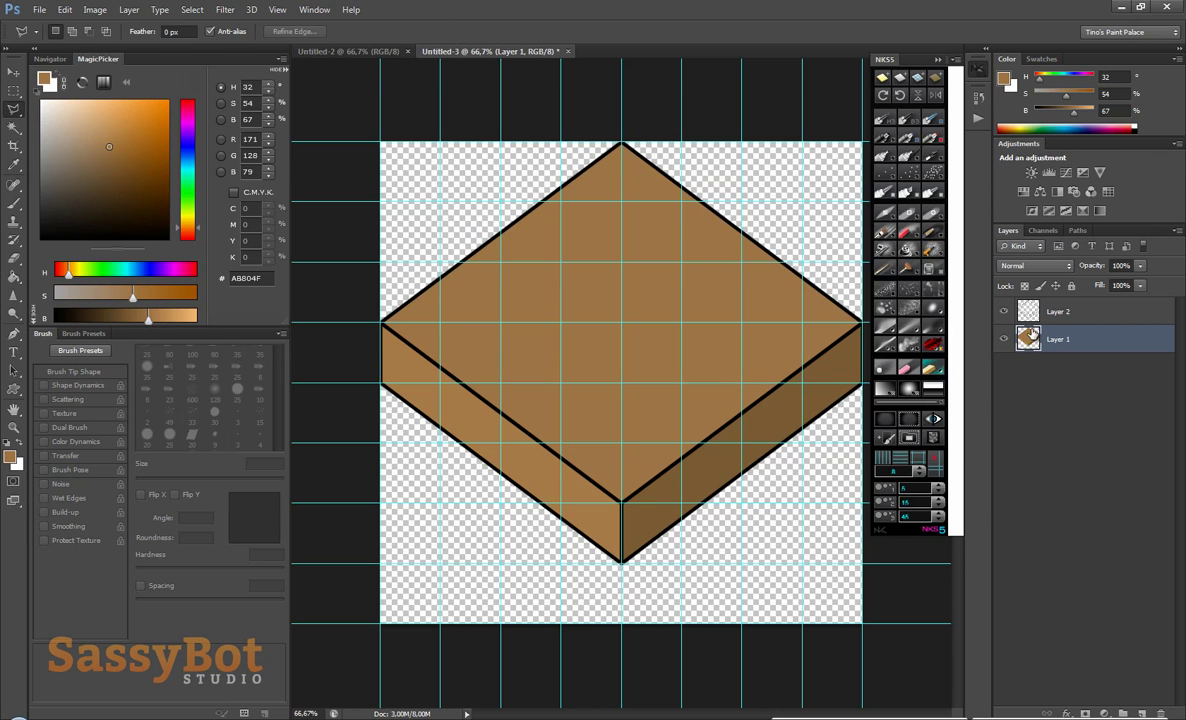
Step: Add an empty layer above Layer 1, then duplicate Layer 1 and hide the original
{"action": "left_click", "coordinate": [1141, 713]}
{"action": "key", "text": "b"}
{"action": "left_click", "coordinate": [1060, 366]}
{"action": "key", "text": "ctrl+j"}
{"action": "left_click", "coordinate": [1004, 394]}
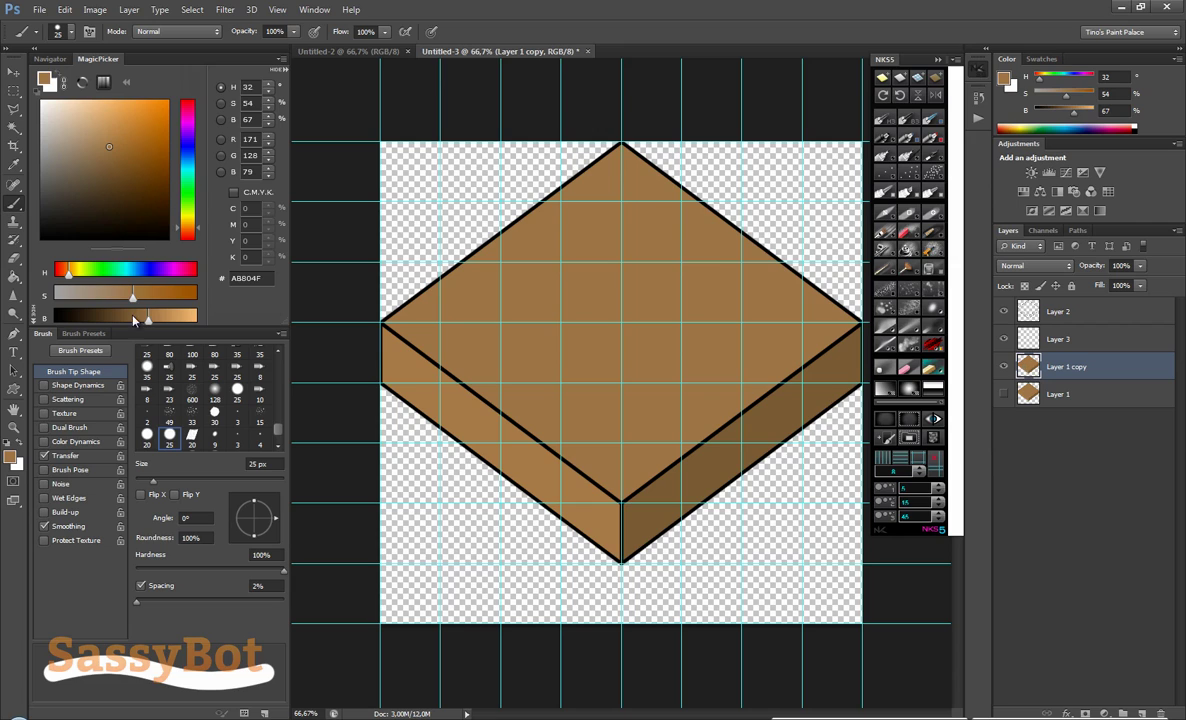
Step: Lock the layer copy's transparent pixels and paint darker 8C6941 patches over the top face with an 80 px pressure-opacity brush
{"action": "left_click", "coordinate": [130, 318]}
{"action": "left_click", "coordinate": [314, 32]}
{"action": "key", "text": "bracketright"}
{"action": "key", "text": "bracketright"}
{"action": "key", "text": "bracketright"}
{"action": "key", "text": "bracketright"}
{"action": "key", "text": "bracketright"}
{"action": "key", "text": "bracketright"}
{"action": "key", "text": "bracketright"}
{"action": "key", "text": "bracketright"}
{"action": "left_click_drag", "start_coordinate": [593, 248], "coordinate": [625, 360]}
{"action": "key", "text": "ctrl+z"}
{"action": "left_click", "coordinate": [1025, 286]}
{"action": "mouse_move", "coordinate": [418, 162]}
{"action": "left_mouse_down"}
{"action": "mouse_move", "coordinate": [593, 198]}
{"action": "mouse_move", "coordinate": [747, 349]}
{"action": "mouse_move", "coordinate": [631, 431]}
{"action": "mouse_move", "coordinate": [500, 321]}
{"action": "mouse_move", "coordinate": [526, 296]}
{"action": "mouse_move", "coordinate": [581, 339]}
{"action": "left_mouse_up"}
Step: Blend the top face's patches with a sampled brown at 34% brush opacity, and hide the guides
{"action": "left_click", "coordinate": [293, 32]}
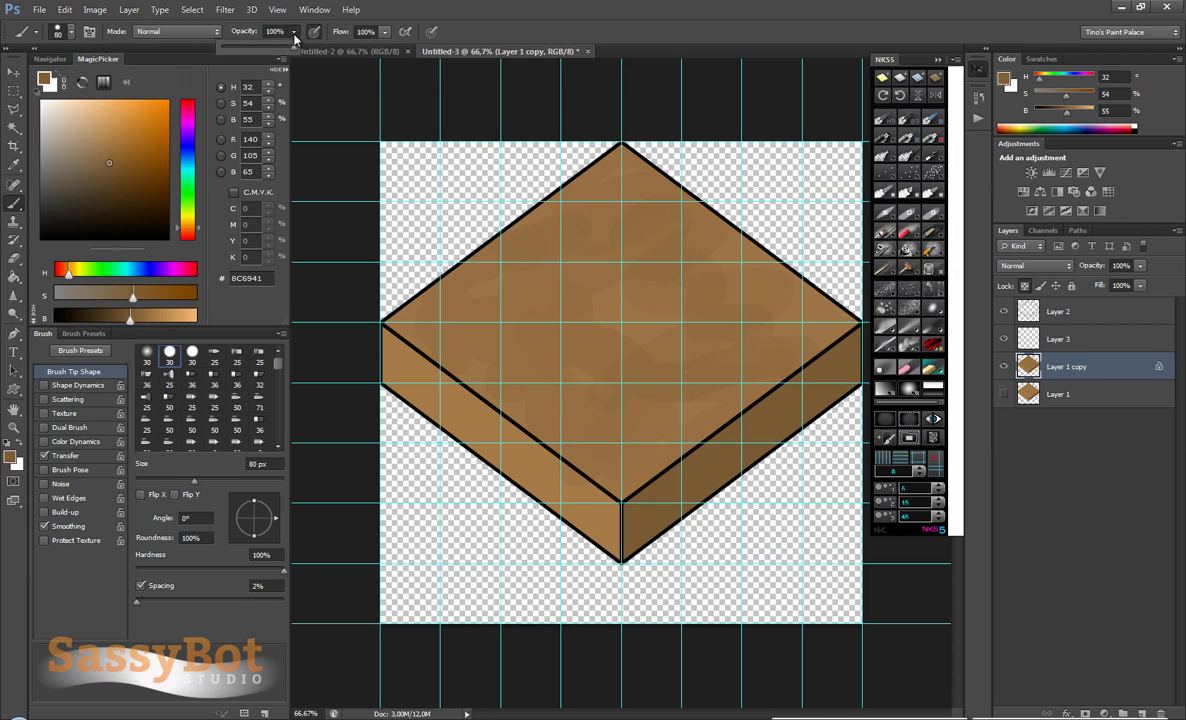
{"action": "left_click", "coordinate": [246, 47]}
{"action": "left_click", "coordinate": [487, 357], "text": "alt"}
{"action": "mouse_move", "coordinate": [487, 357]}
{"action": "left_mouse_down"}
{"action": "mouse_move", "coordinate": [767, 350]}
{"action": "mouse_move", "coordinate": [611, 242]}
{"action": "left_mouse_up"}
{"action": "key", "text": "ctrl+h"}
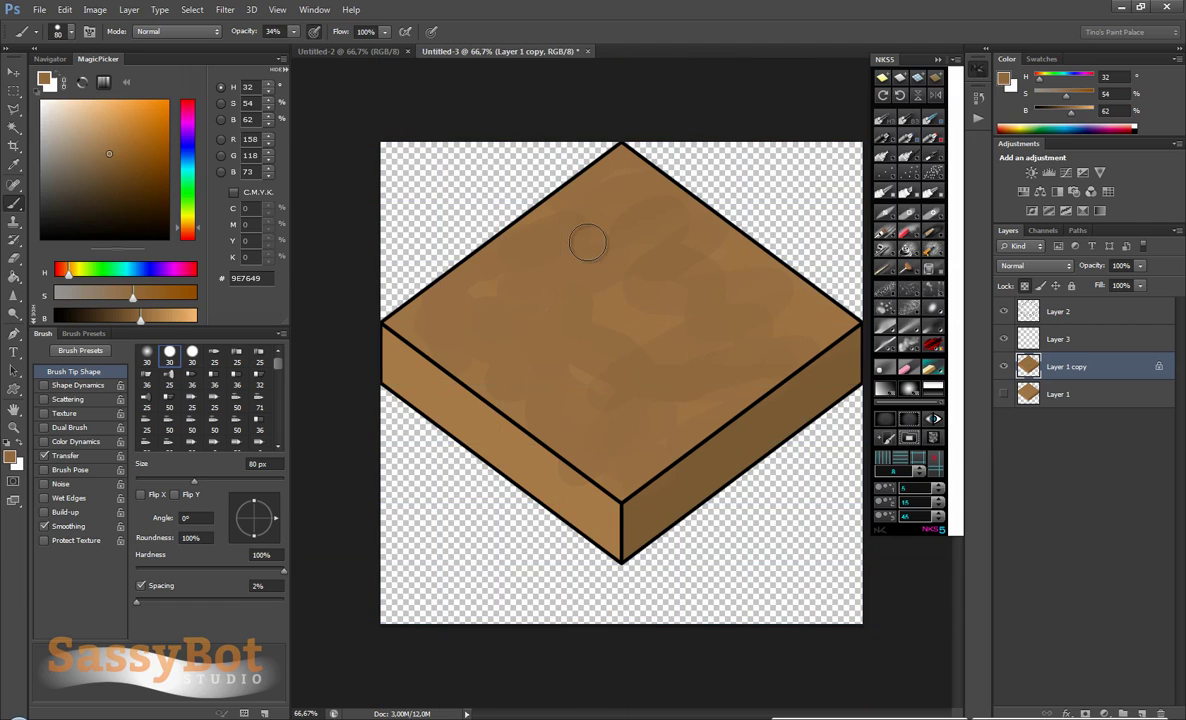
Step: Set the brush opacity to 63% and blend a sampled brown across the centre and front of the top face
{"action": "left_click", "coordinate": [293, 32]}
{"action": "left_click", "coordinate": [314, 48]}
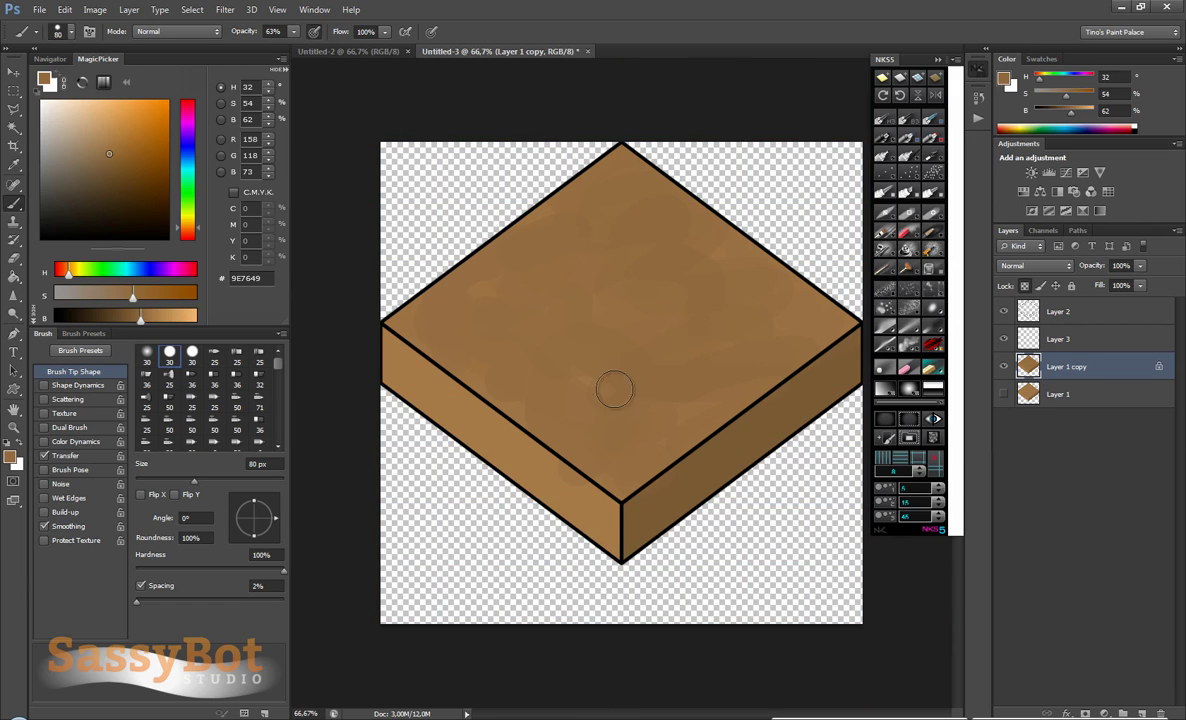
{"action": "left_click", "coordinate": [612, 391], "text": "alt"}
{"action": "mouse_move", "coordinate": [600, 395]}
{"action": "left_mouse_down"}
{"action": "mouse_move", "coordinate": [551, 413]}
{"action": "mouse_move", "coordinate": [768, 341]}
{"action": "mouse_move", "coordinate": [594, 305]}
{"action": "mouse_move", "coordinate": [675, 458]}
{"action": "left_mouse_up"}
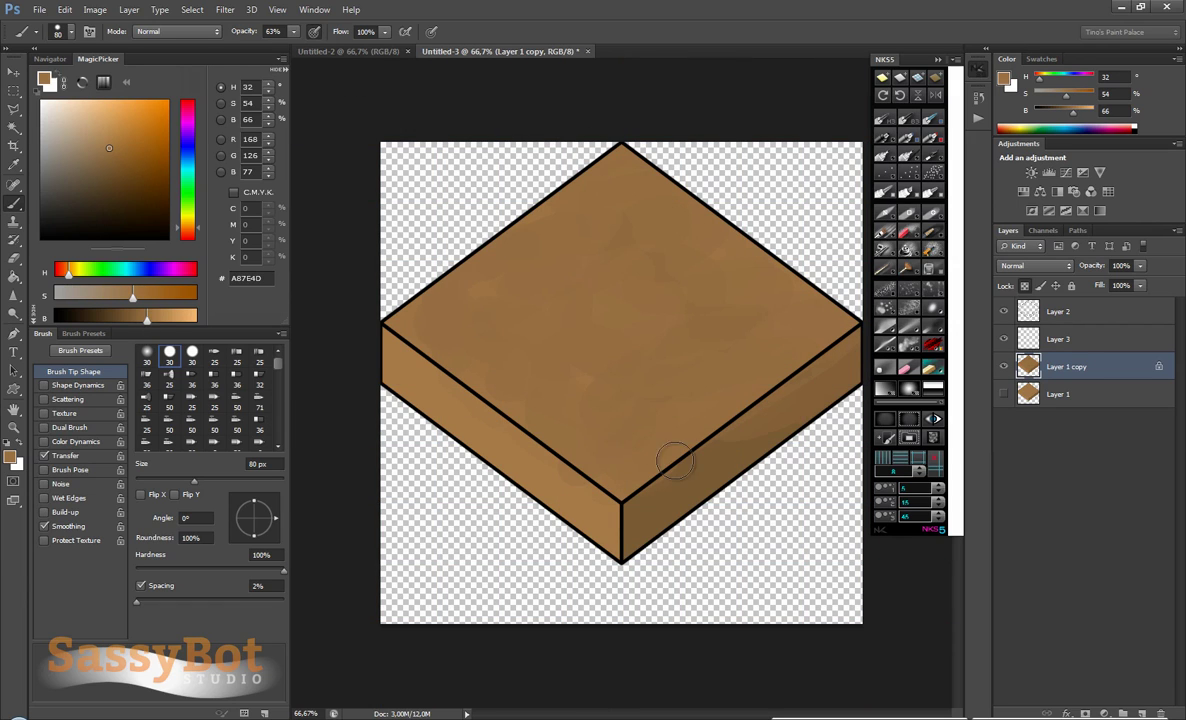
Step: Paint lighter brown B58753 touches on the top face, varying the brush size and ending at 30 px
{"action": "left_click", "coordinate": [153, 318]}
{"action": "key", "text": "bracketleft"}
{"action": "key", "text": "bracketleft"}
{"action": "key", "text": "bracketleft"}
{"action": "key", "text": "bracketleft"}
{"action": "key", "text": "bracketleft"}
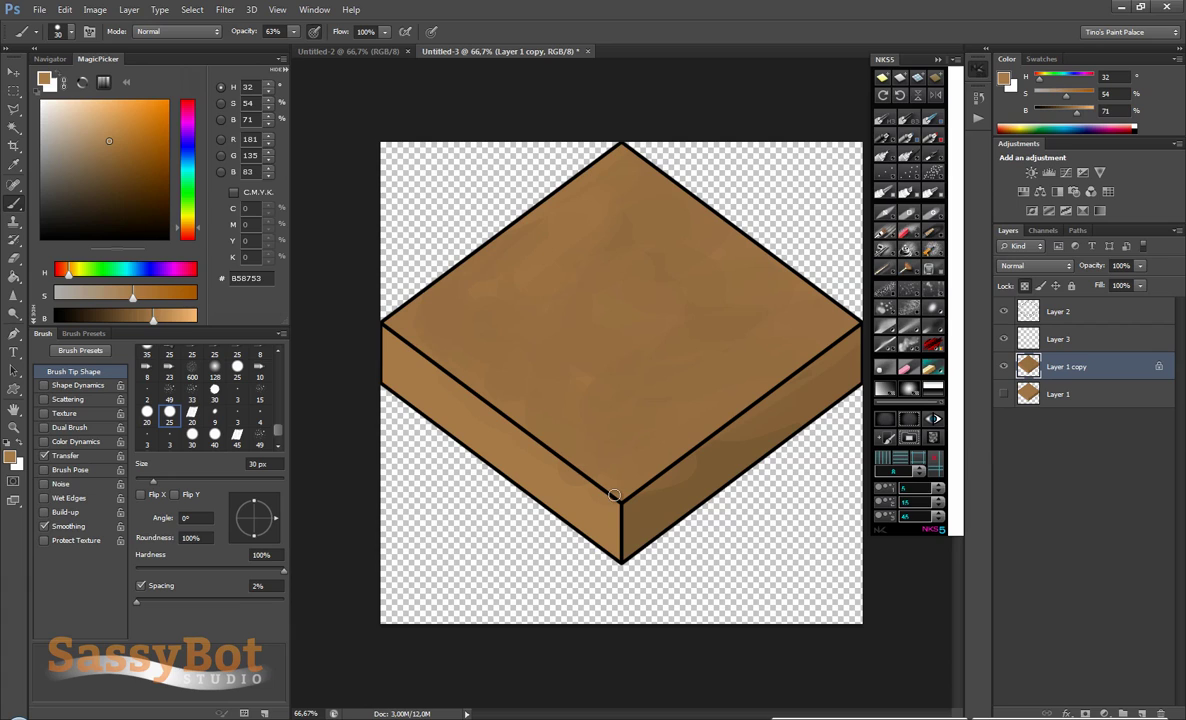
{"action": "key", "text": "bracketright"}
{"action": "key", "text": "bracketright"}
{"action": "key", "text": "bracketright"}
{"action": "key", "text": "bracketright"}
{"action": "key", "text": "bracketright"}
{"action": "key", "text": "bracketright"}
{"action": "key", "text": "bracketright"}
{"action": "key", "text": "bracketright"}
{"action": "key", "text": "bracketleft"}
{"action": "key", "text": "bracketleft"}
{"action": "key", "text": "bracketleft"}
{"action": "key", "text": "bracketleft"}
{"action": "key", "text": "bracketleft"}
{"action": "key", "text": "bracketleft"}
{"action": "key", "text": "bracketleft"}
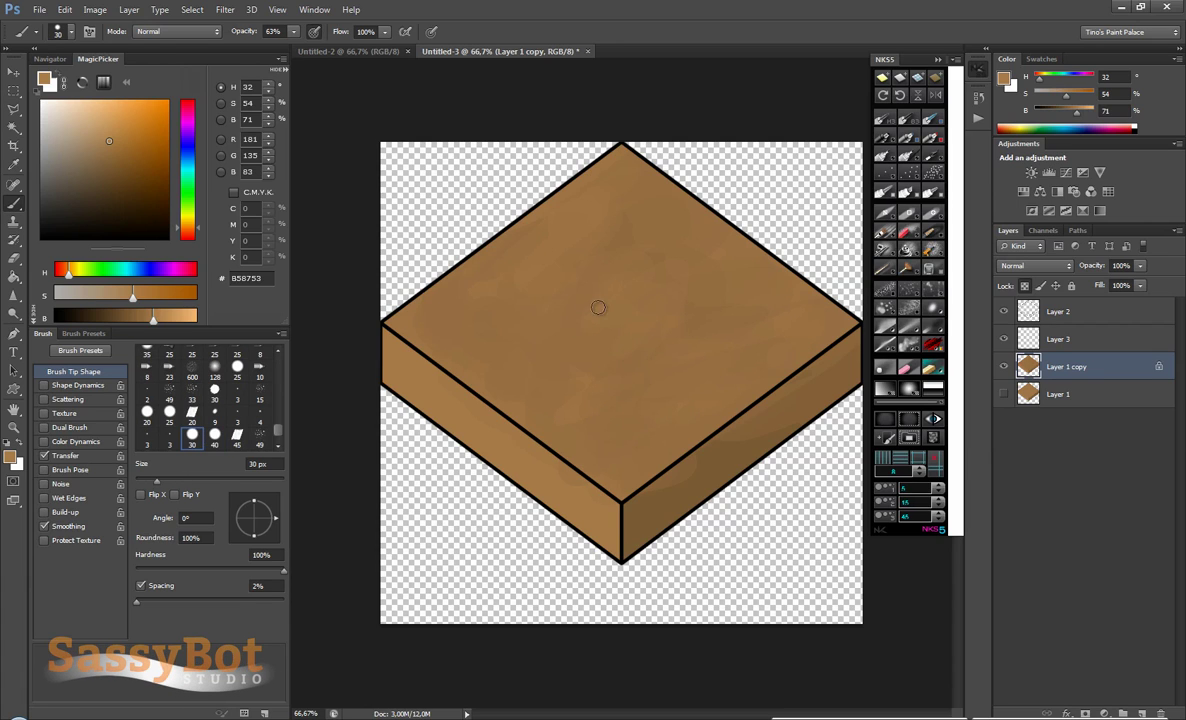
Step: Soften the top face's mottling with brown A87E4D, enlarging the brush to 70 px
{"action": "left_click", "coordinate": [145, 318]}
{"action": "key", "text": "bracketright"}
{"action": "key", "text": "bracketright"}
{"action": "key", "text": "bracketright"}
{"action": "key", "text": "bracketright"}
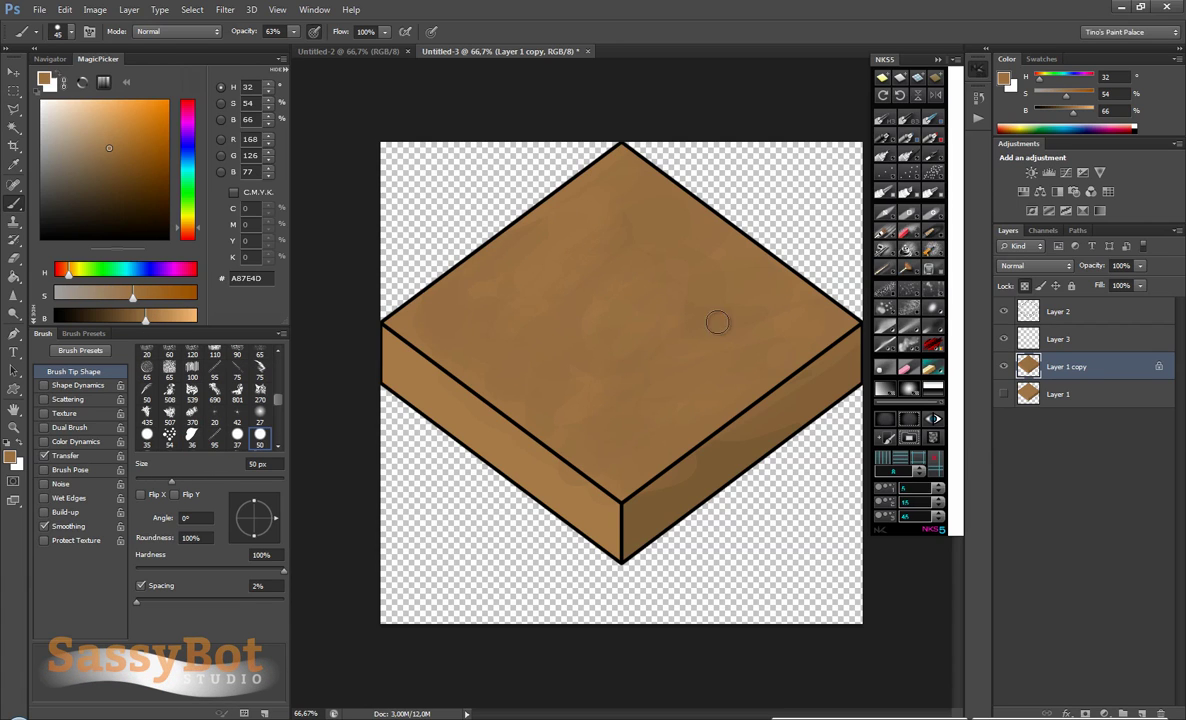
{"action": "key", "text": "bracketright"}
{"action": "key", "text": "bracketright"}
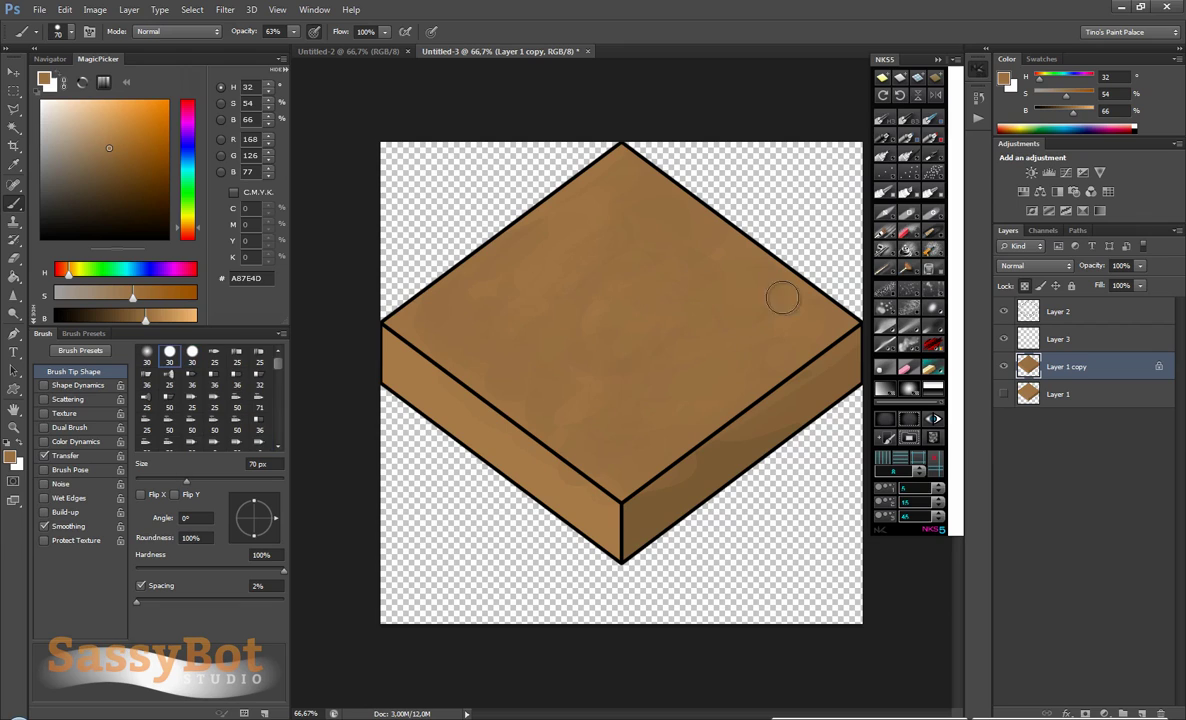
Step: Add thin highlight strokes in lighter brown BA8B56 to the top face, reducing the brush to 8 px
{"action": "left_click_drag", "start_coordinate": [146, 319], "coordinate": [157, 319]}
{"action": "key", "text": "bracketleft"}
{"action": "key", "text": "bracketleft"}
{"action": "key", "text": "bracketleft"}
{"action": "key", "text": "bracketleft"}
{"action": "key", "text": "bracketleft"}
{"action": "key", "text": "bracketleft"}
{"action": "key", "text": "bracketleft"}
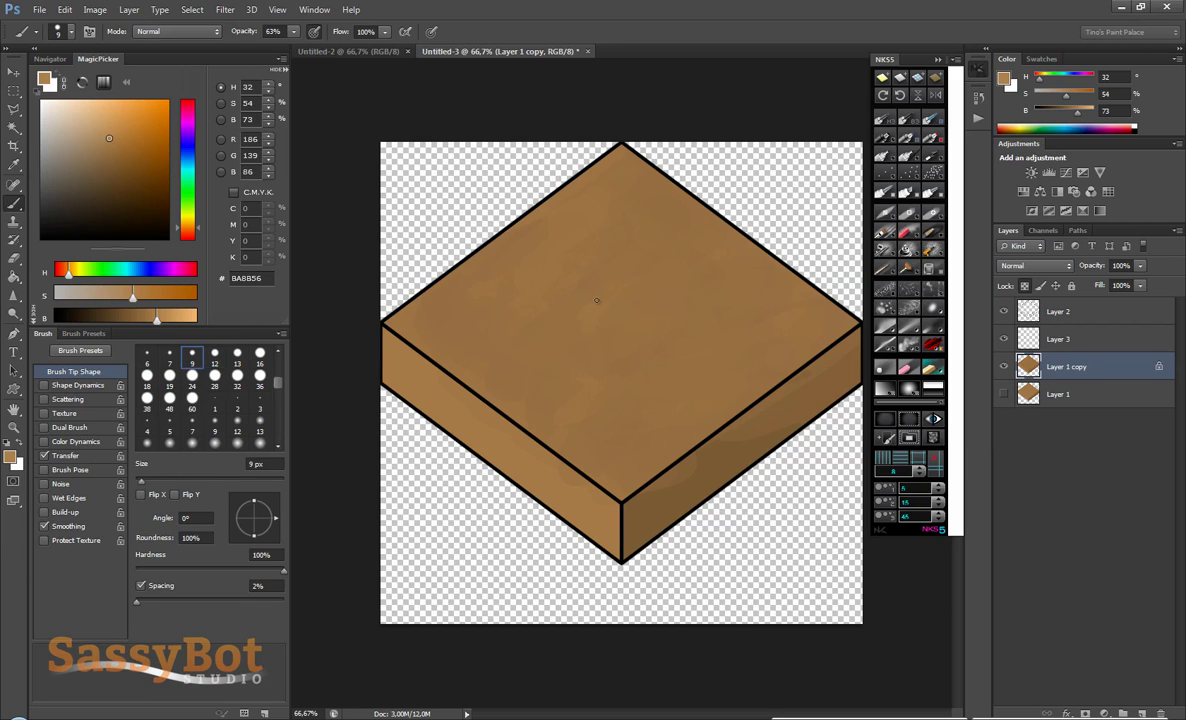
{"action": "key", "text": "bracketleft"}
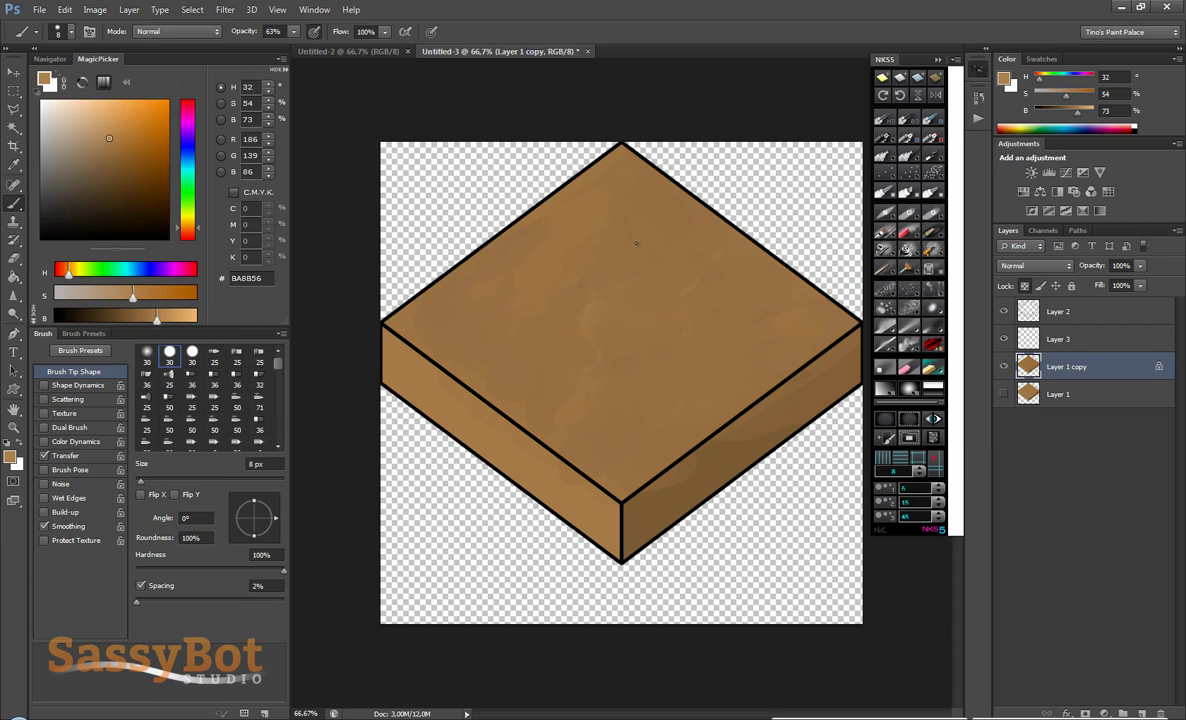
Step: Pick a darker brown and enlarge the brush for shading the top face
{"action": "left_click", "coordinate": [137, 318]}
{"action": "key", "text": "bracketright"}
{"action": "key", "text": "bracketright"}
{"action": "key", "text": "bracketright"}
{"action": "key", "text": "period"}
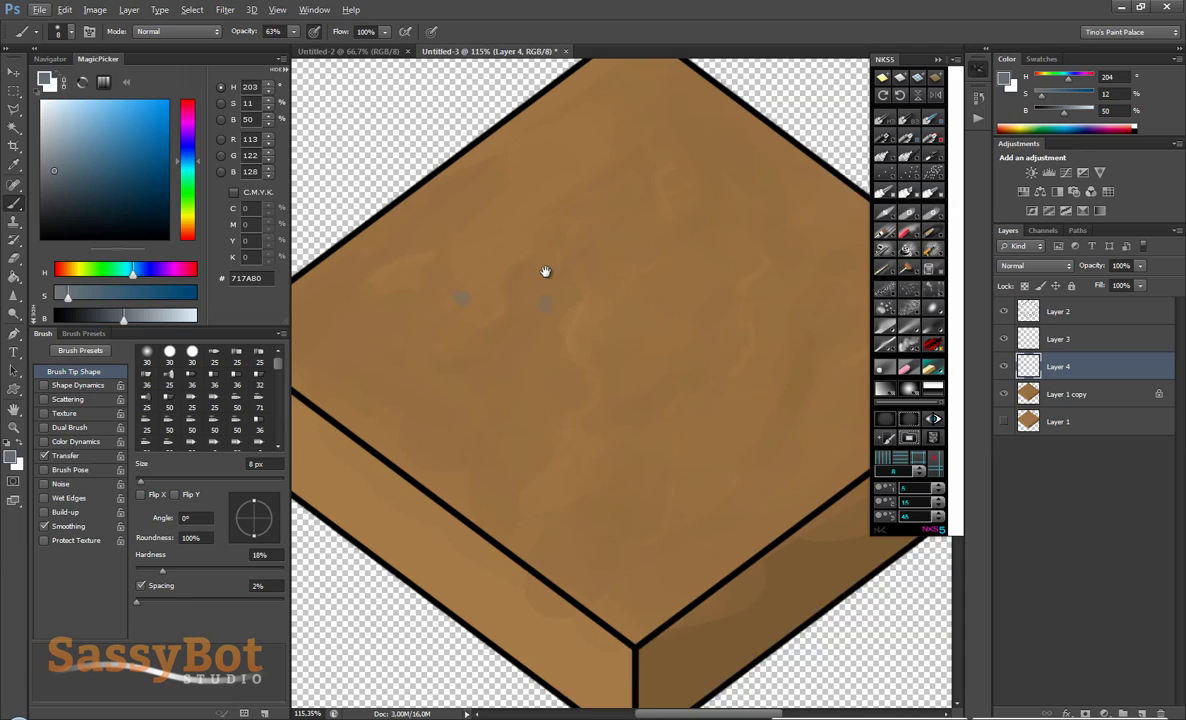
Step: Set the brush opacity to 100% and try a grey 696863 pebble spot on Layer 4, undoing it
{"action": "left_click_drag", "start_coordinate": [545, 271], "coordinate": [598, 291]}
{"action": "key", "text": "0"}
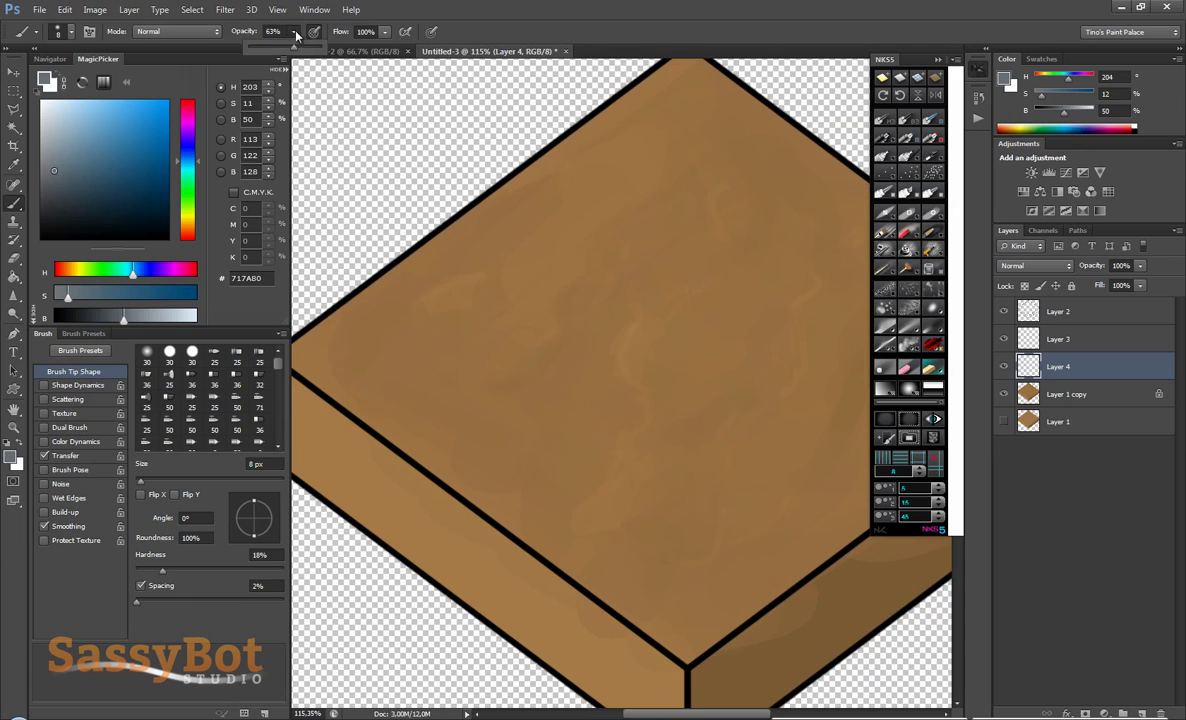
{"action": "left_click_drag", "start_coordinate": [102, 321], "coordinate": [110, 316]}
{"action": "left_click", "coordinate": [72, 269]}
{"action": "left_click_drag", "start_coordinate": [552, 296], "coordinate": [560, 305]}
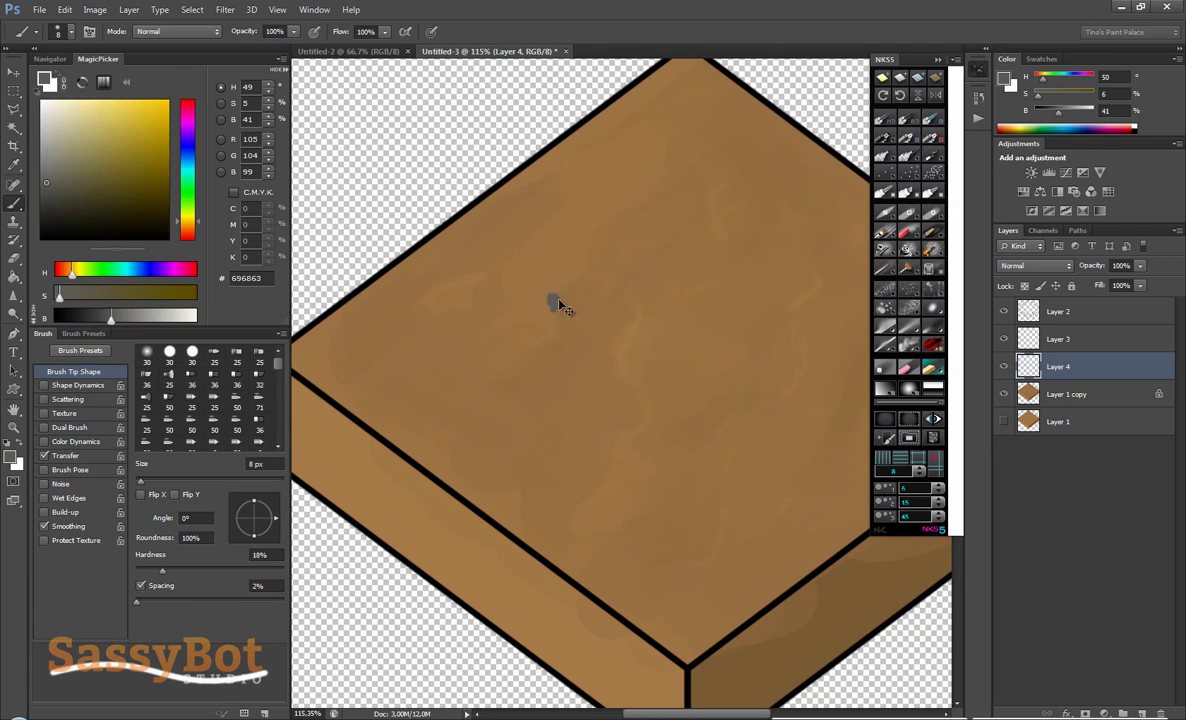
{"action": "key", "text": "ctrl+z"}
Step: Adjust the pebble colour to grey-brown 7A6A52 and try a spot on the top face, undoing it
{"action": "left_click", "coordinate": [134, 316]}
{"action": "left_click", "coordinate": [66, 269]}
{"action": "left_click", "coordinate": [64, 270]}
{"action": "left_click", "coordinate": [99, 293]}
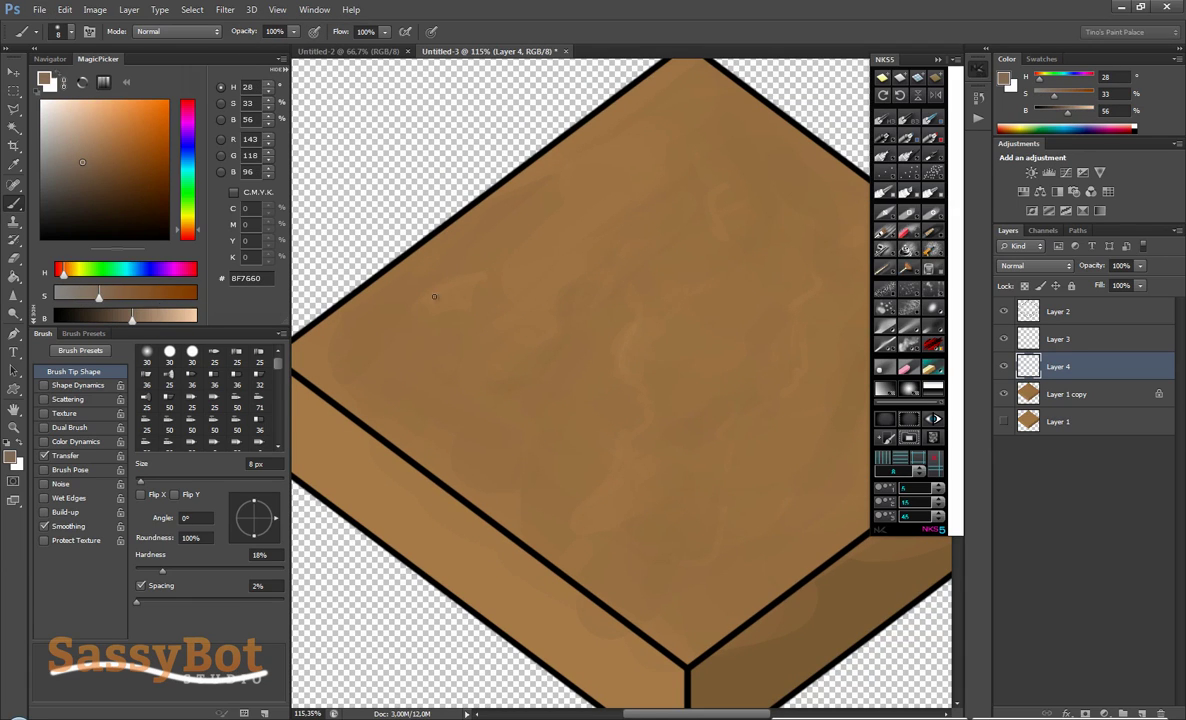
{"action": "left_click", "coordinate": [121, 316]}
{"action": "left_click", "coordinate": [67, 271]}
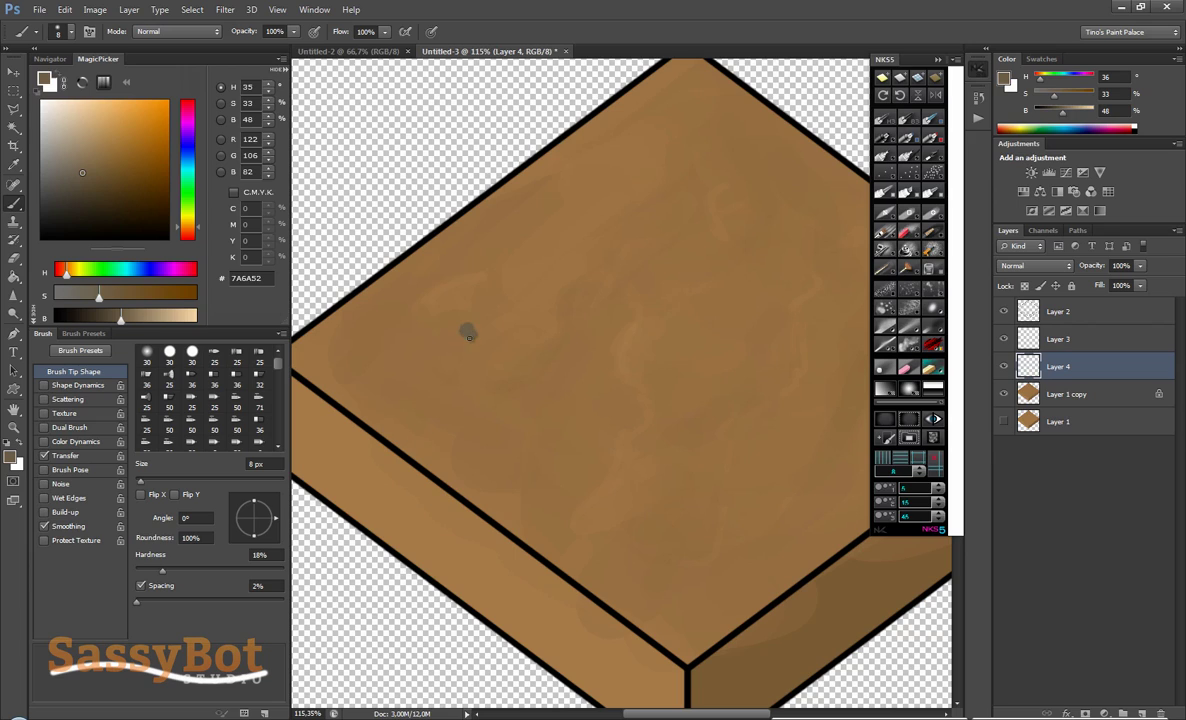
{"action": "key", "text": "ctrl+z"}
Step: Dab small grey-brown pebbles across the top face on Layer 4, reducing the brush to 7 px and 6 px
{"action": "left_click", "coordinate": [643, 345]}
{"action": "key", "text": "["}
{"action": "left_click", "coordinate": [610, 264]}
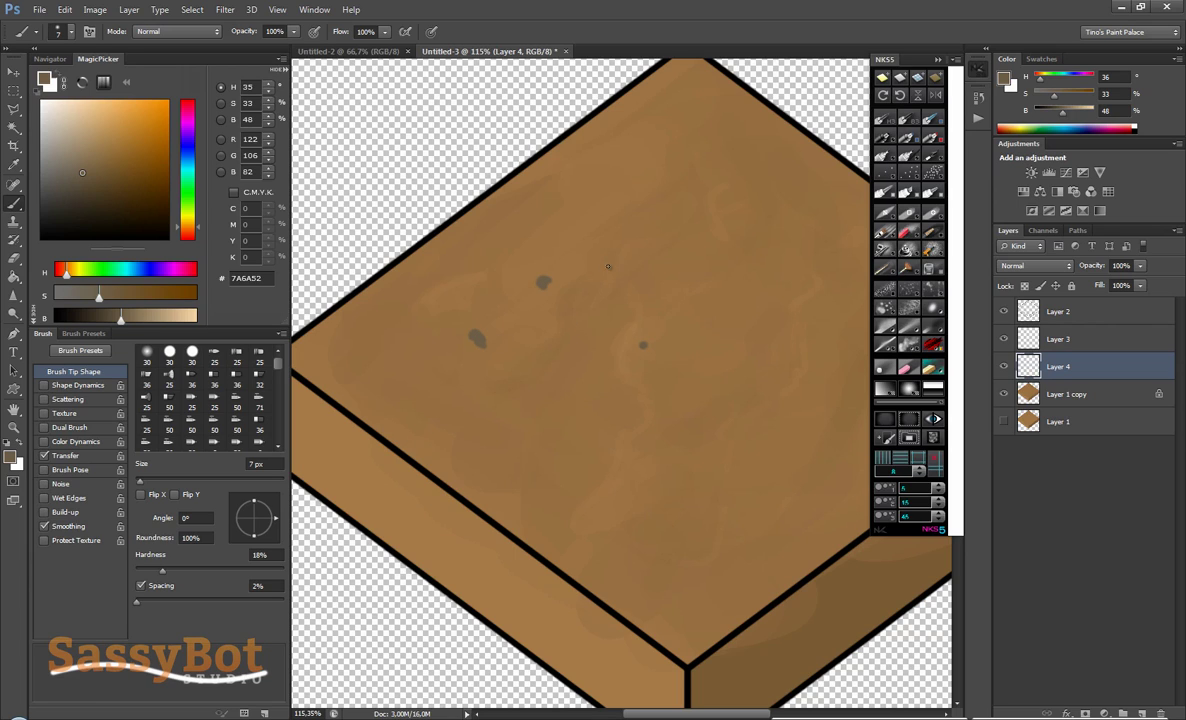
{"action": "key", "text": "["}
{"action": "left_click", "coordinate": [580, 357]}
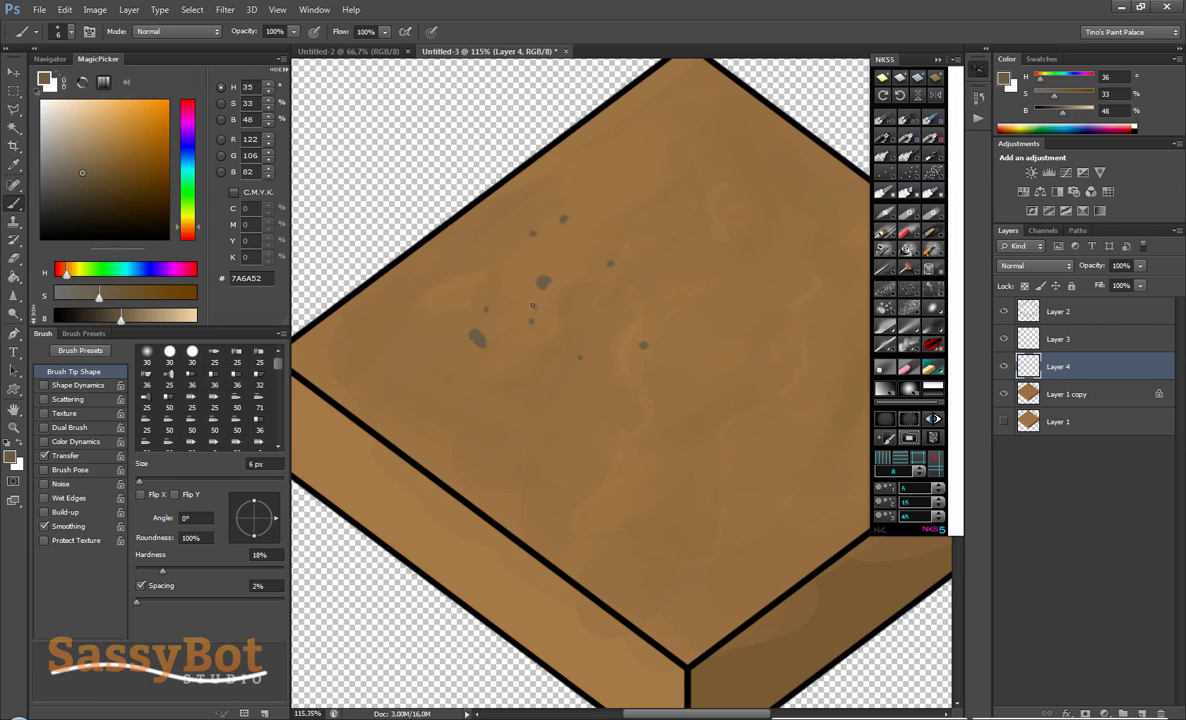
Step: Lasso the two largest pebbles on the top face and delete them from Layer 4
{"action": "key", "text": "l"}
{"action": "left_click_drag", "start_coordinate": [458, 326], "coordinate": [515, 342]}
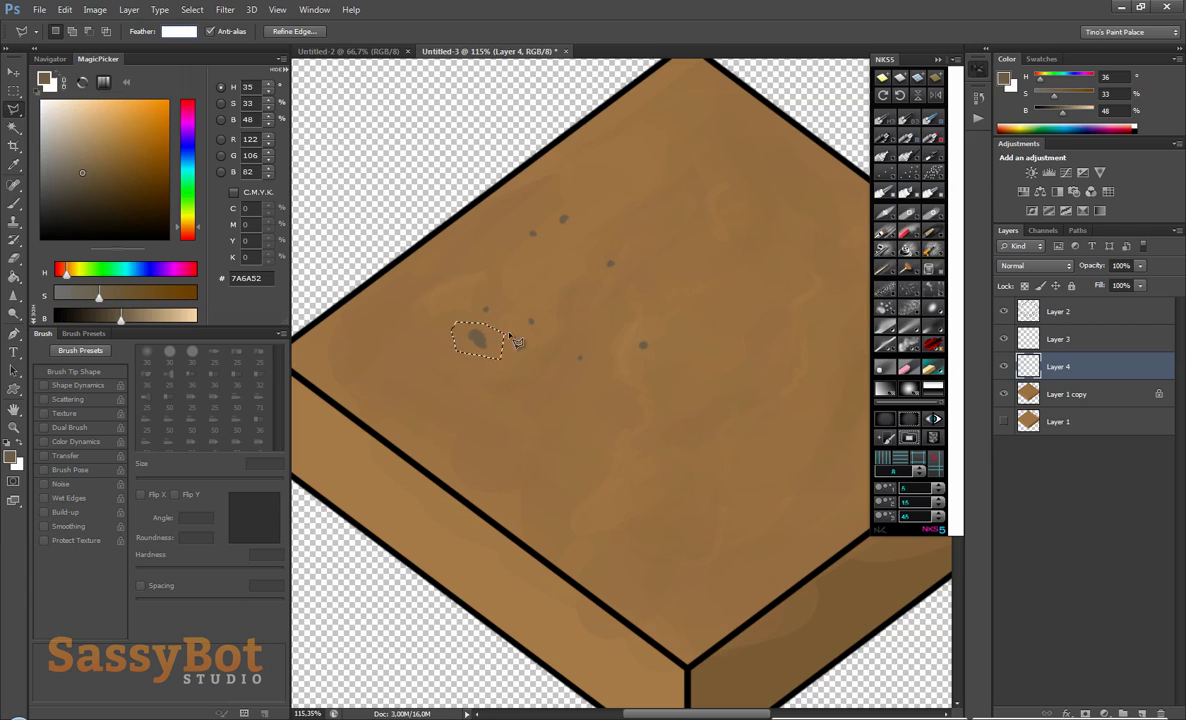
{"action": "left_click", "coordinate": [478, 377]}
{"action": "left_click", "coordinate": [593, 287]}
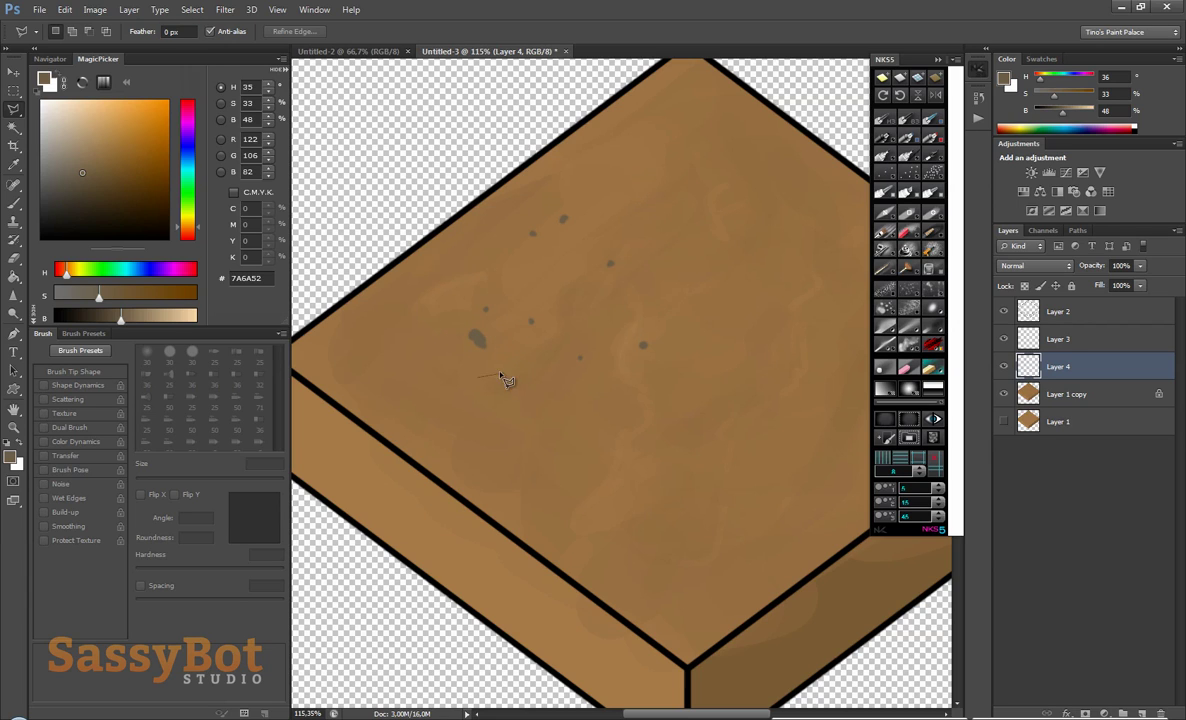
Step: Dab lighter grey-brown A38D6D highlights onto the remaining pebbles with a 4 px brush
{"action": "key", "text": "b"}
{"action": "key", "text": "b"}
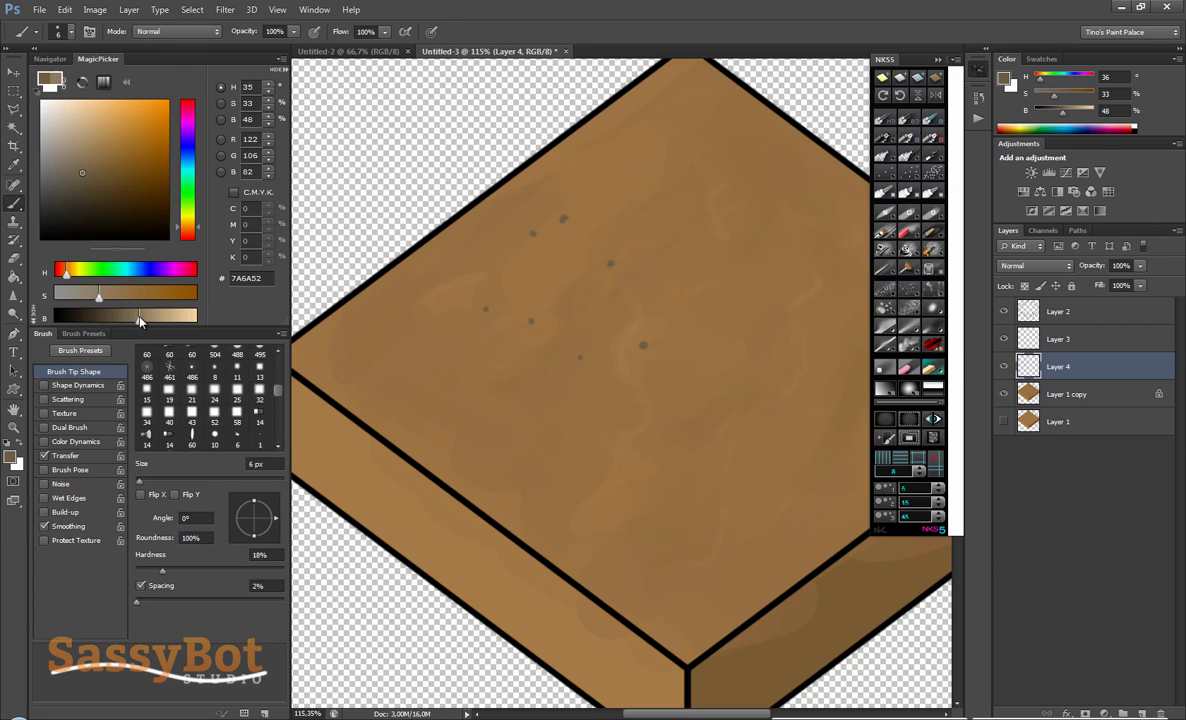
{"action": "left_click", "coordinate": [153, 316]}
{"action": "key", "text": "bracketleft"}
{"action": "key", "text": "bracketleft"}
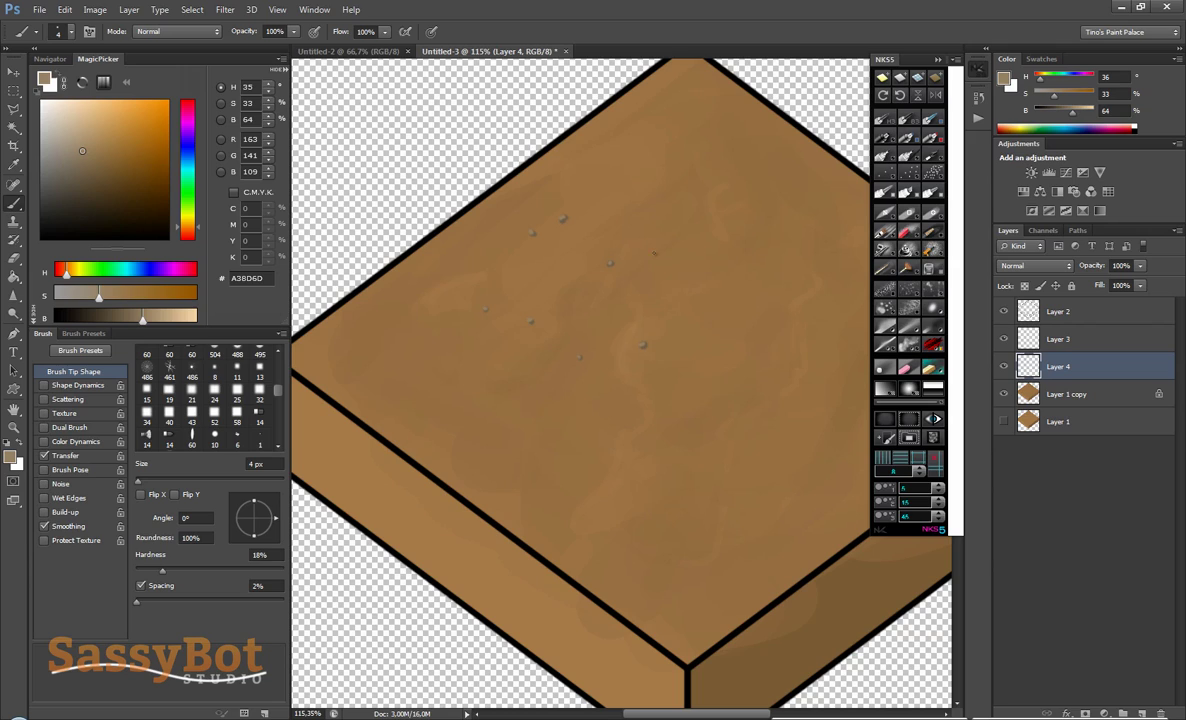
Step: Paint dark brown 473E30 pebble shadows with a 6 px pressure-opacity brush on a new layer moved beneath Layer 4
{"action": "left_click", "coordinate": [93, 316]}
{"action": "left_click", "coordinate": [314, 33]}
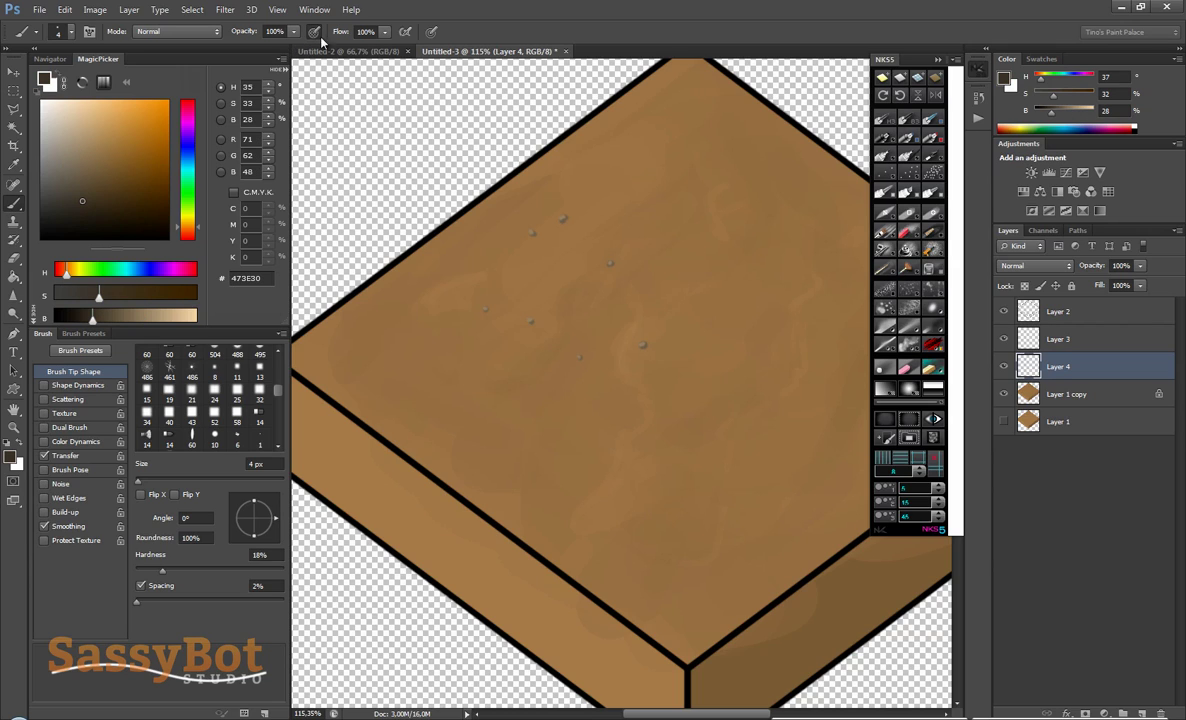
{"action": "key", "text": "bracketright"}
{"action": "key", "text": "bracketright"}
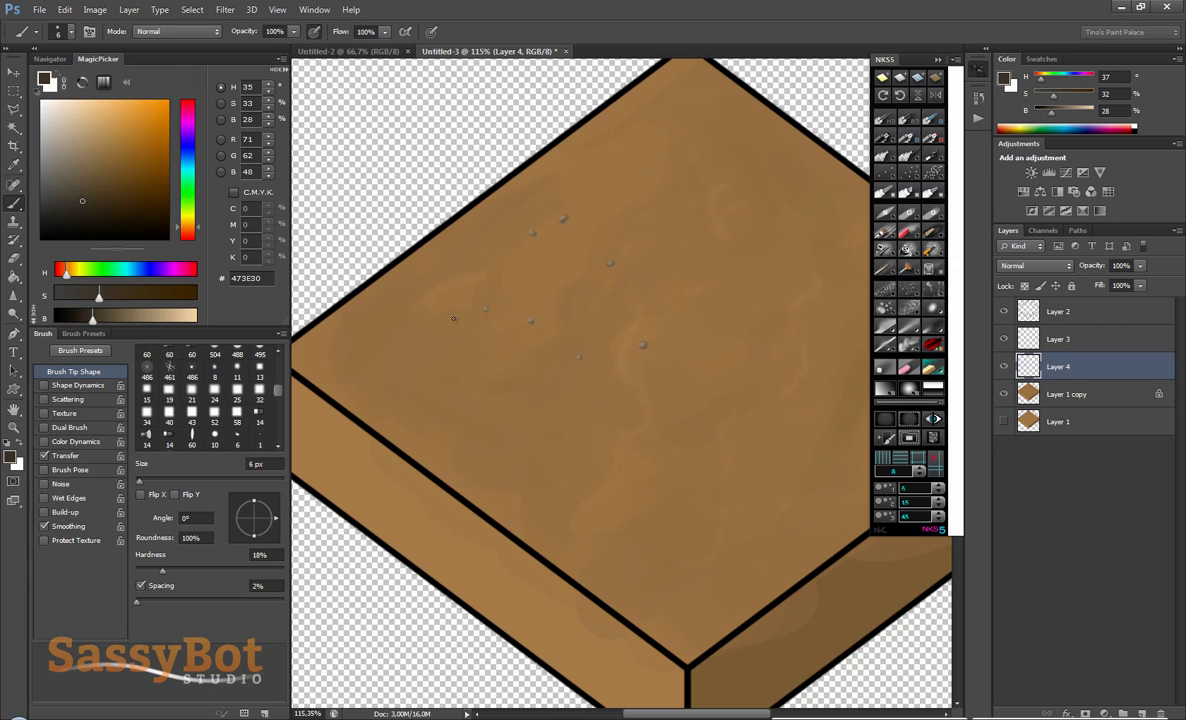
{"action": "left_click", "coordinate": [1141, 713]}
{"action": "left_click", "coordinate": [1005, 367]}
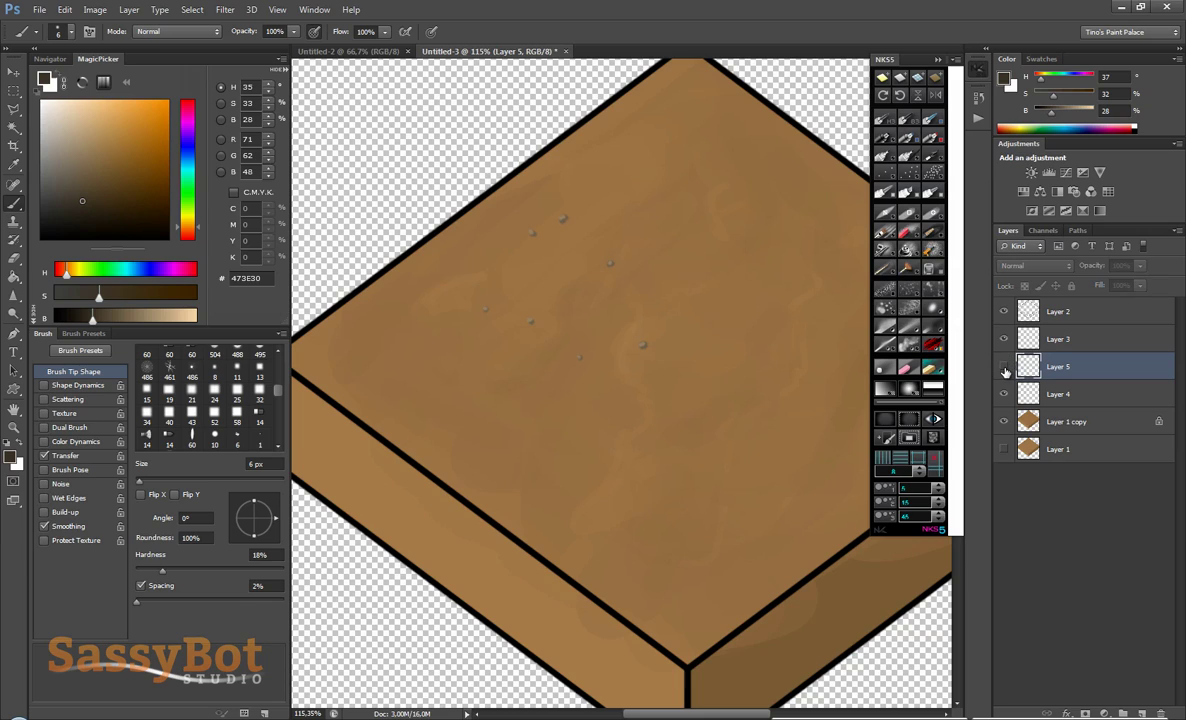
{"action": "left_click", "coordinate": [1005, 367]}
{"action": "left_click_drag", "start_coordinate": [1026, 369], "coordinate": [1009, 401]}
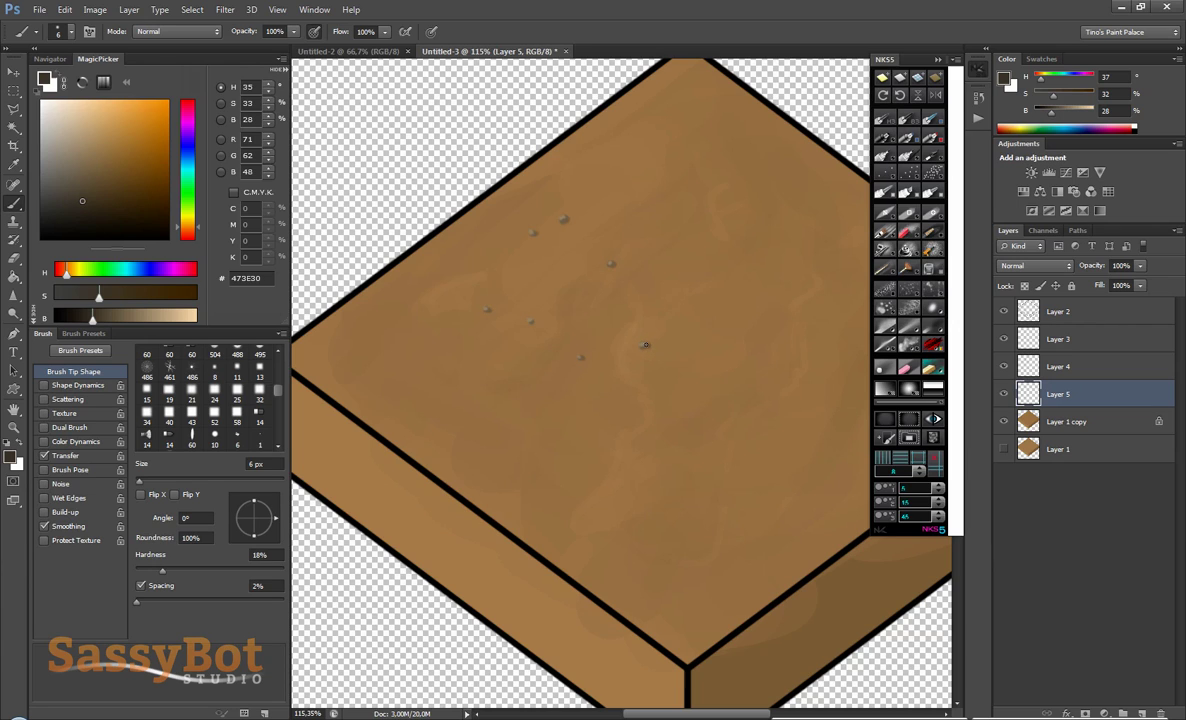
Step: Merge the pebble layer and its shadow layer, Layer 4 and Layer 5, into one
{"action": "left_click", "coordinate": [1040, 368], "text": "shift"}
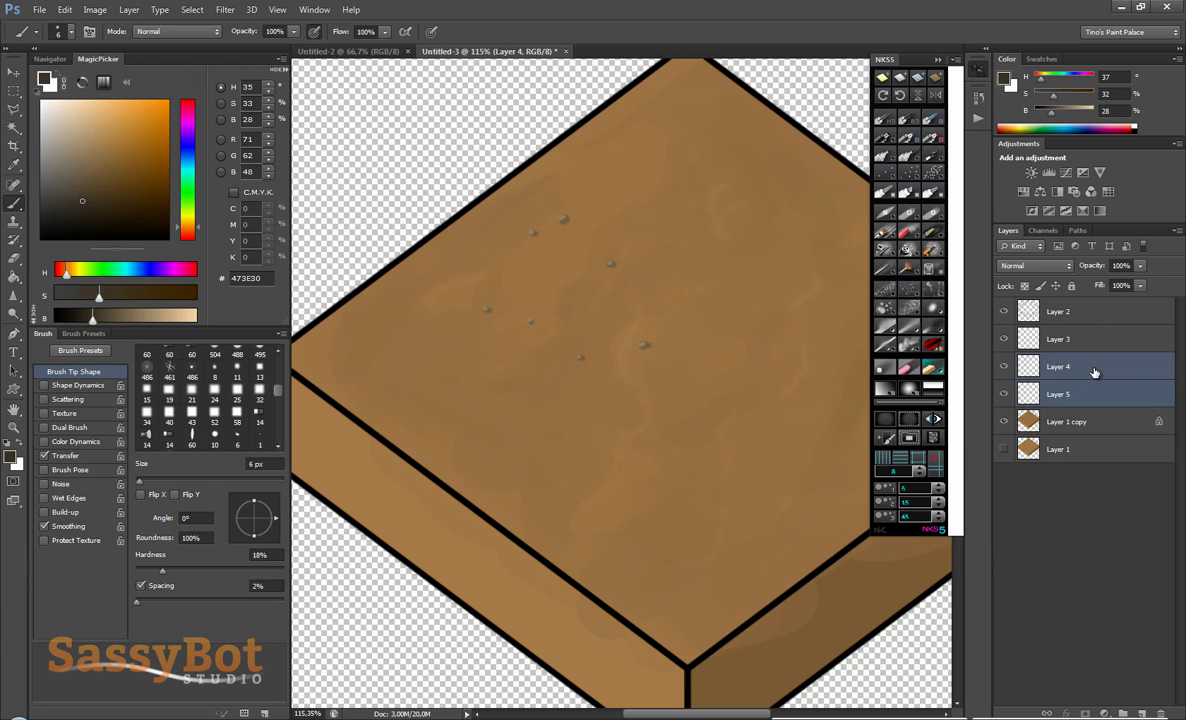
{"action": "right_click", "coordinate": [1080, 401]}
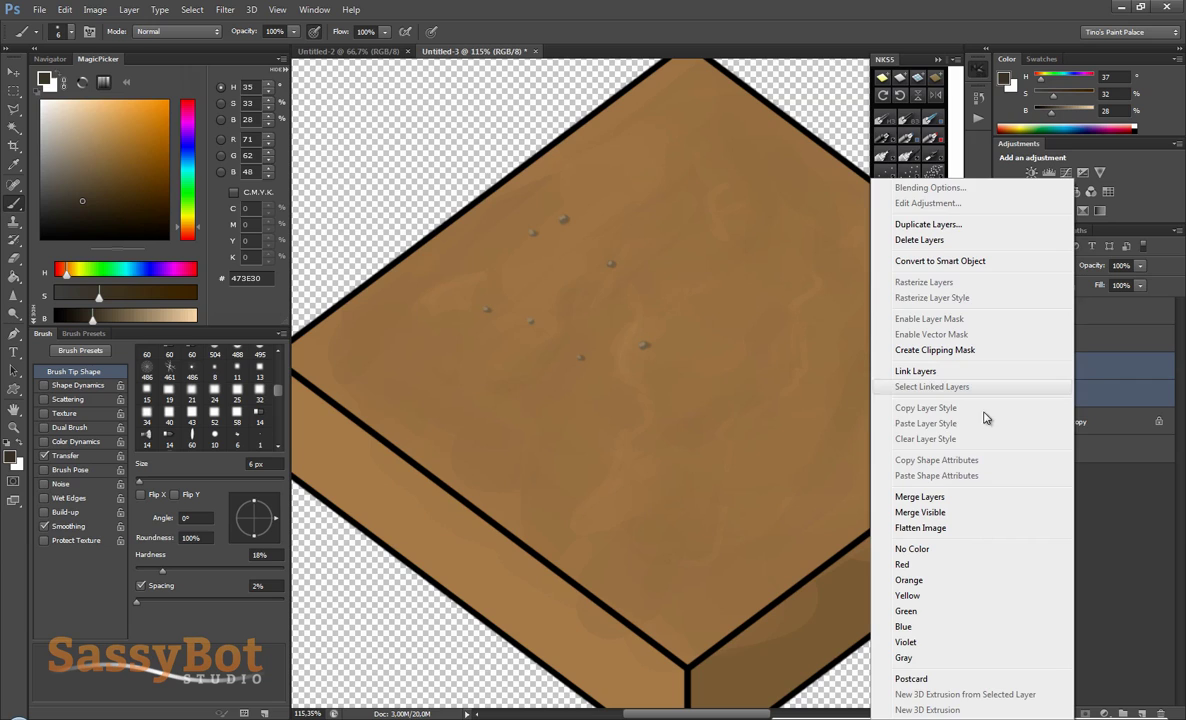
{"action": "left_click", "coordinate": [905, 495]}
Step: Duplicate the pebble layer seven times, spreading the copies over the whole top face and temporarily hiding the dirt layer to check coverage
{"action": "key", "text": "v"}
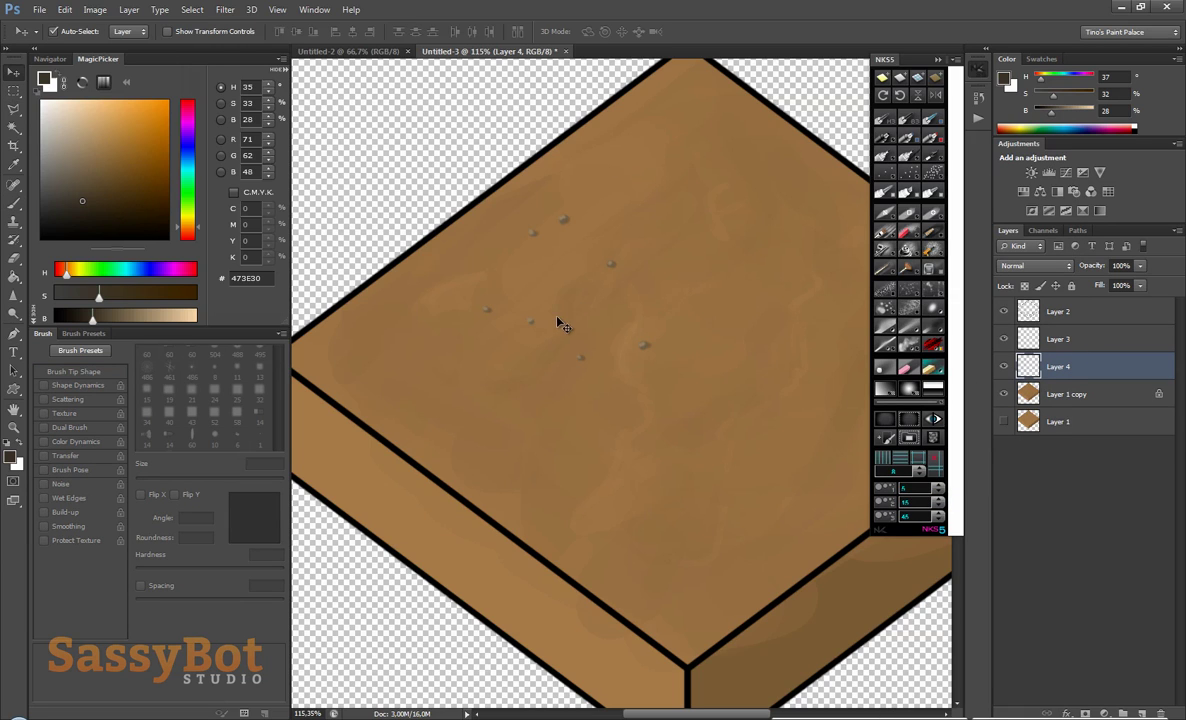
{"action": "left_click_drag", "start_coordinate": [644, 350], "coordinate": [710, 533]}
{"action": "scroll", "coordinate": [713, 511], "scroll_direction": "down", "scroll_amount": 3}
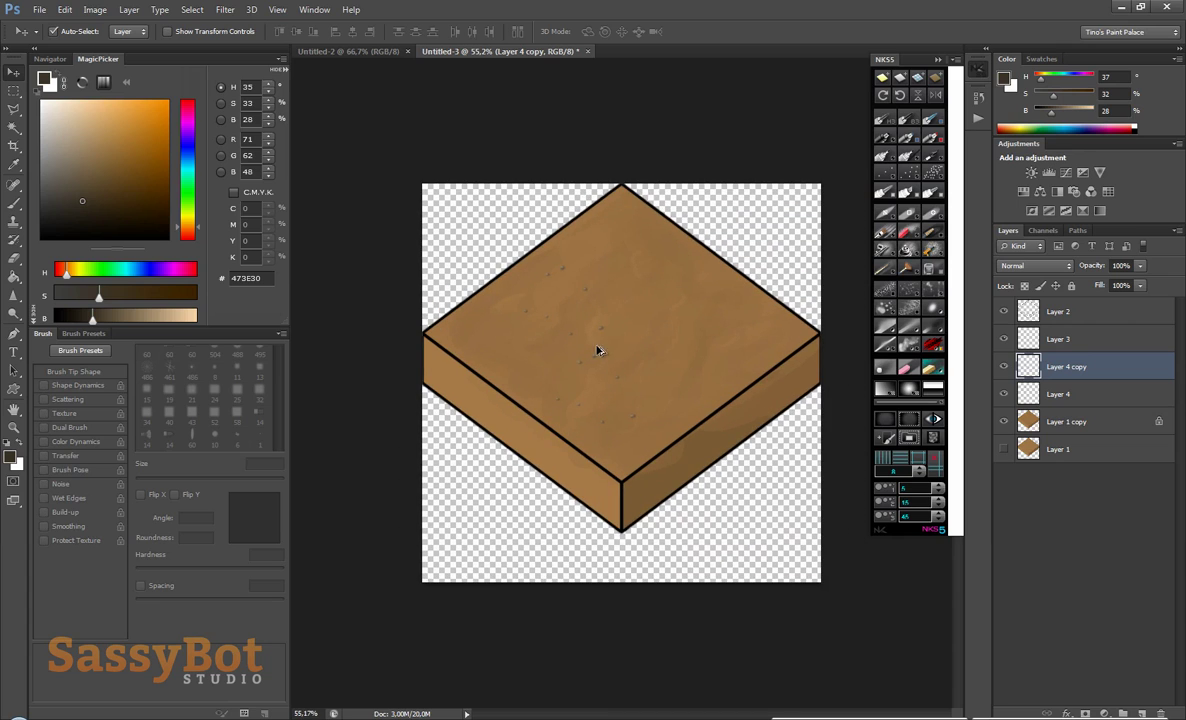
{"action": "left_click_drag", "start_coordinate": [594, 360], "coordinate": [638, 232]}
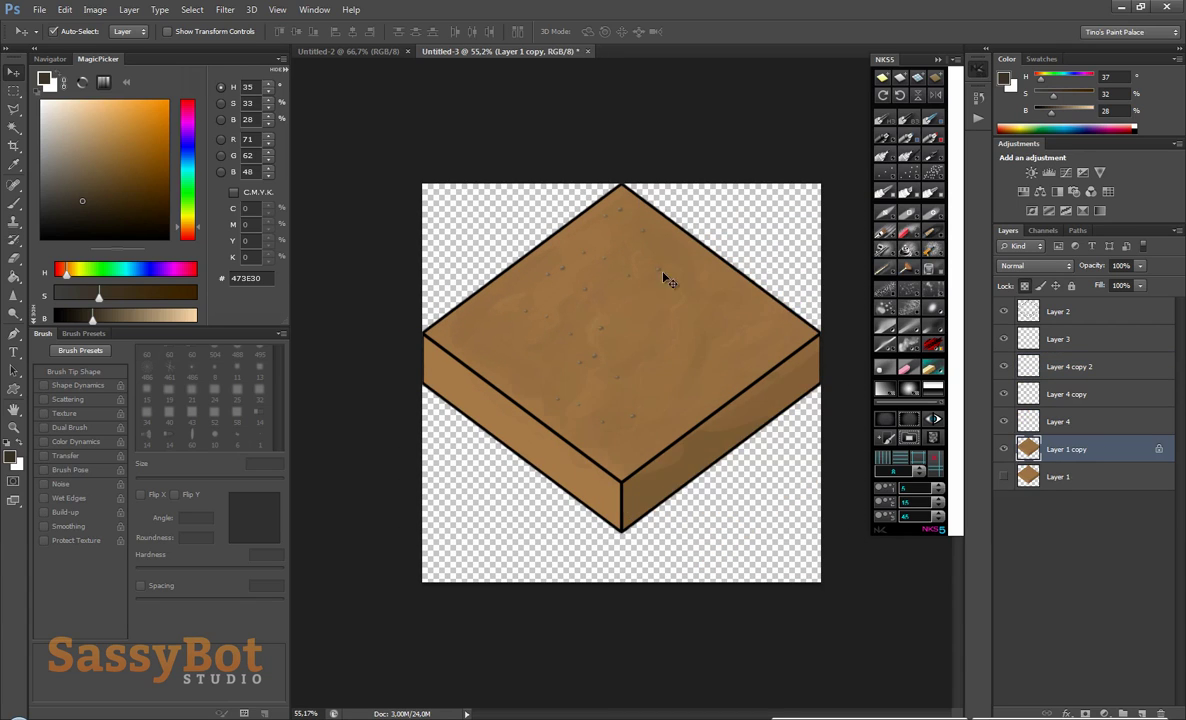
{"action": "left_click", "coordinate": [1003, 449]}
{"action": "left_click_drag", "start_coordinate": [681, 301], "coordinate": [724, 416]}
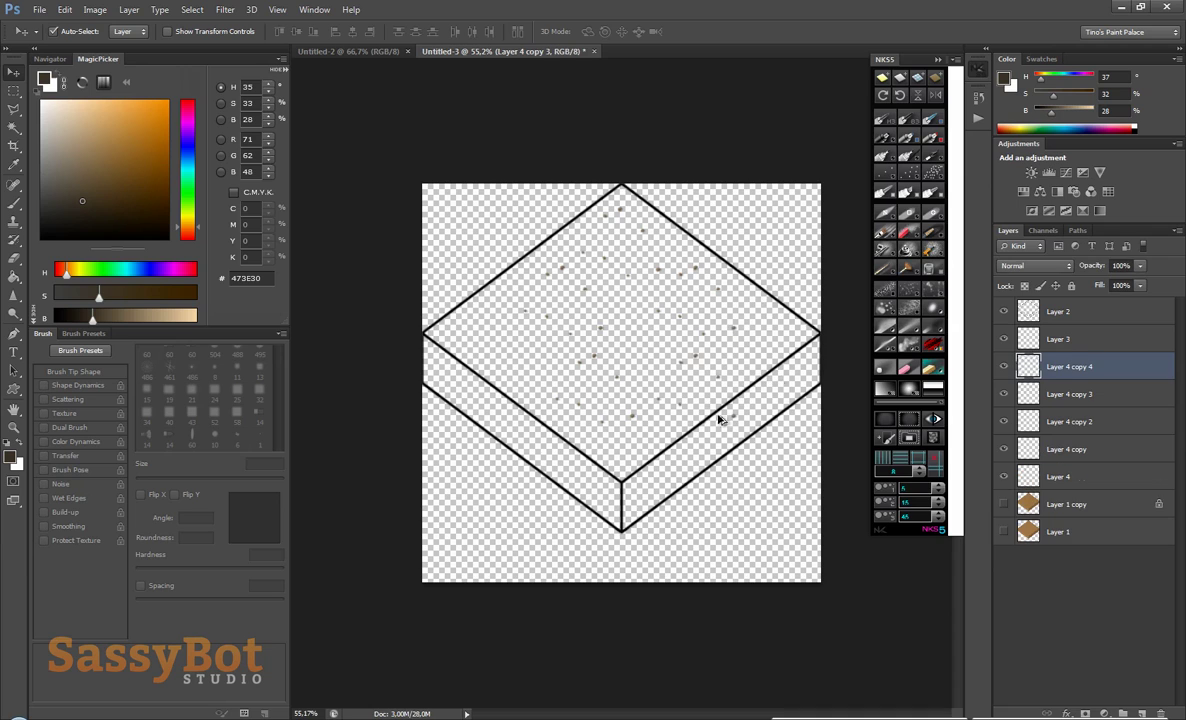
{"action": "left_click_drag", "start_coordinate": [598, 358], "coordinate": [474, 330]}
{"action": "left_click", "coordinate": [1003, 532]}
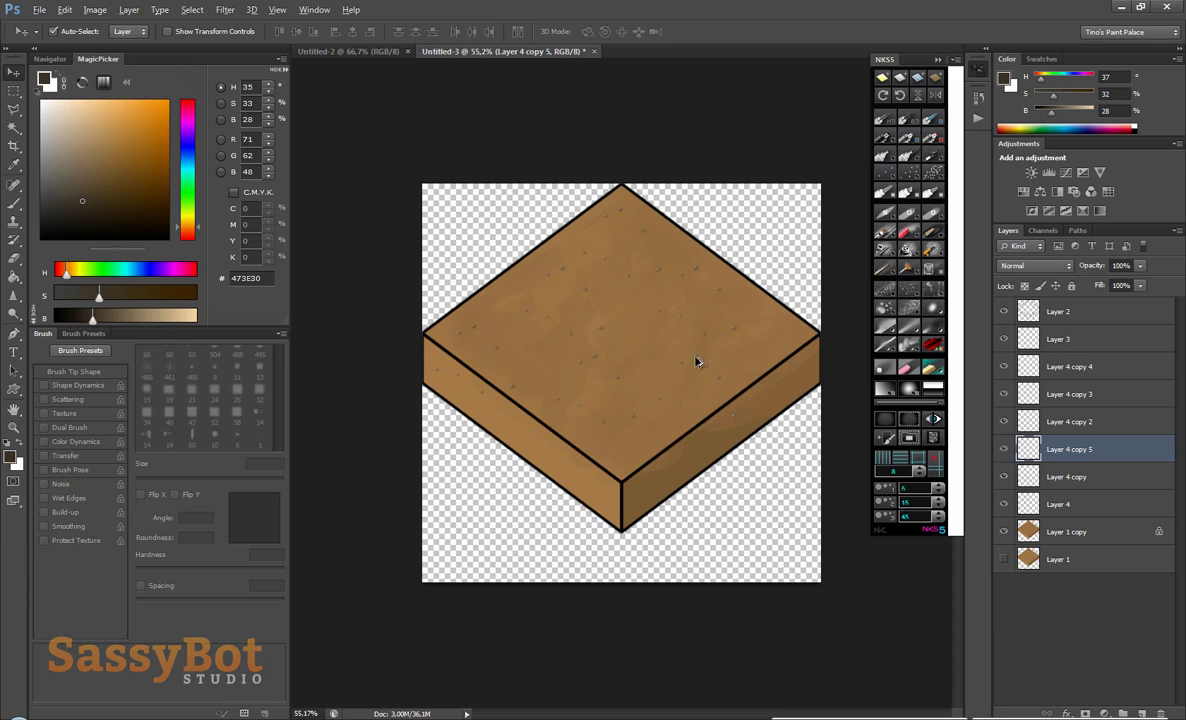
{"action": "left_click_drag", "start_coordinate": [697, 361], "coordinate": [781, 307]}
{"action": "left_click_drag", "start_coordinate": [562, 268], "coordinate": [479, 231]}
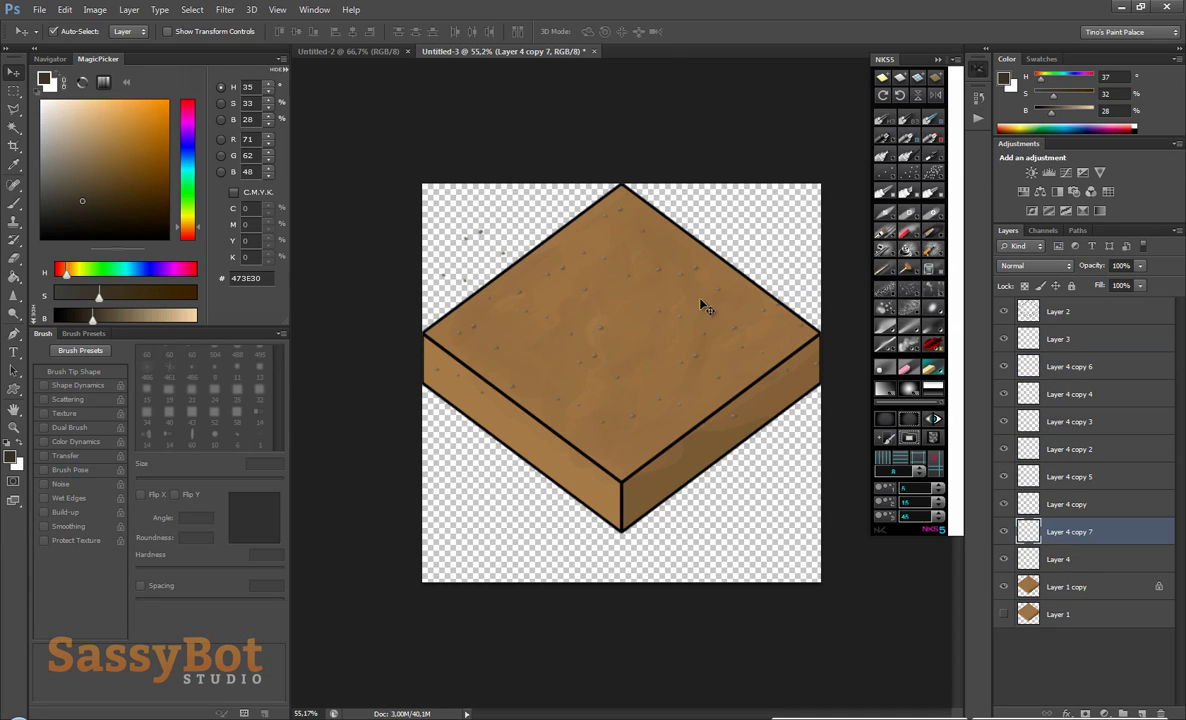
Step: Show the guides and merge all the Layer 4 pebble copies into a single layer
{"action": "key", "text": "ctrl+semicolon"}
{"action": "key", "text": "l"}
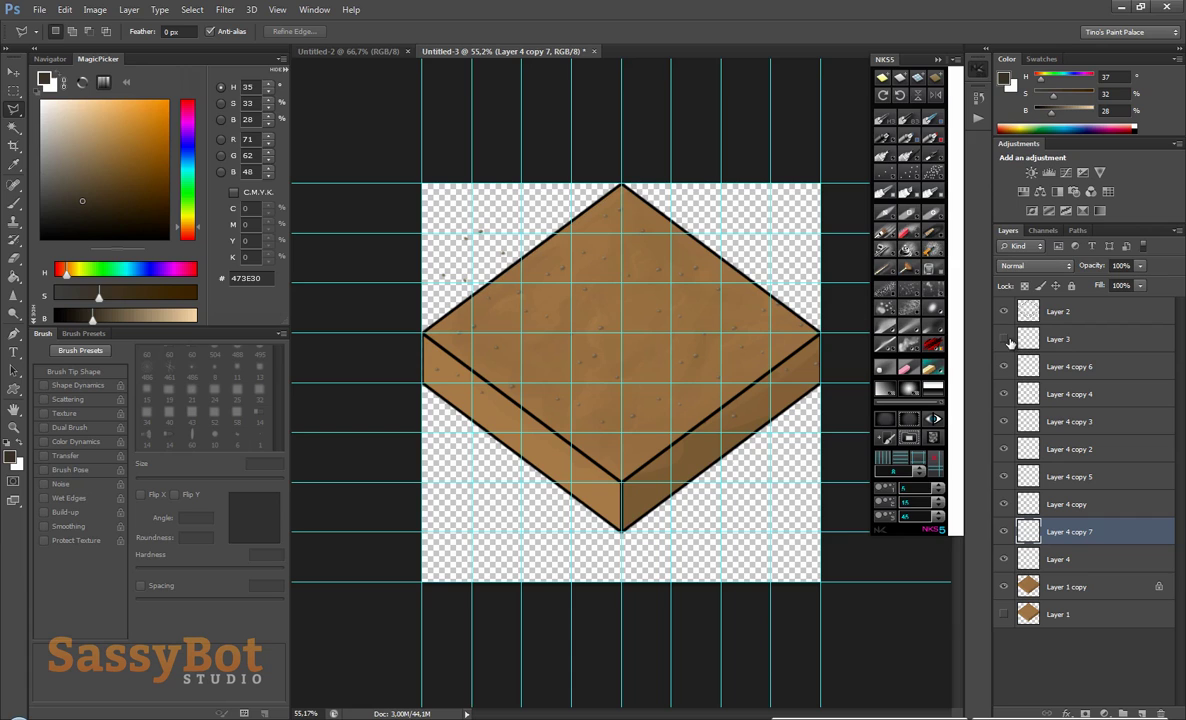
{"action": "left_click", "coordinate": [1058, 339], "text": "shift"}
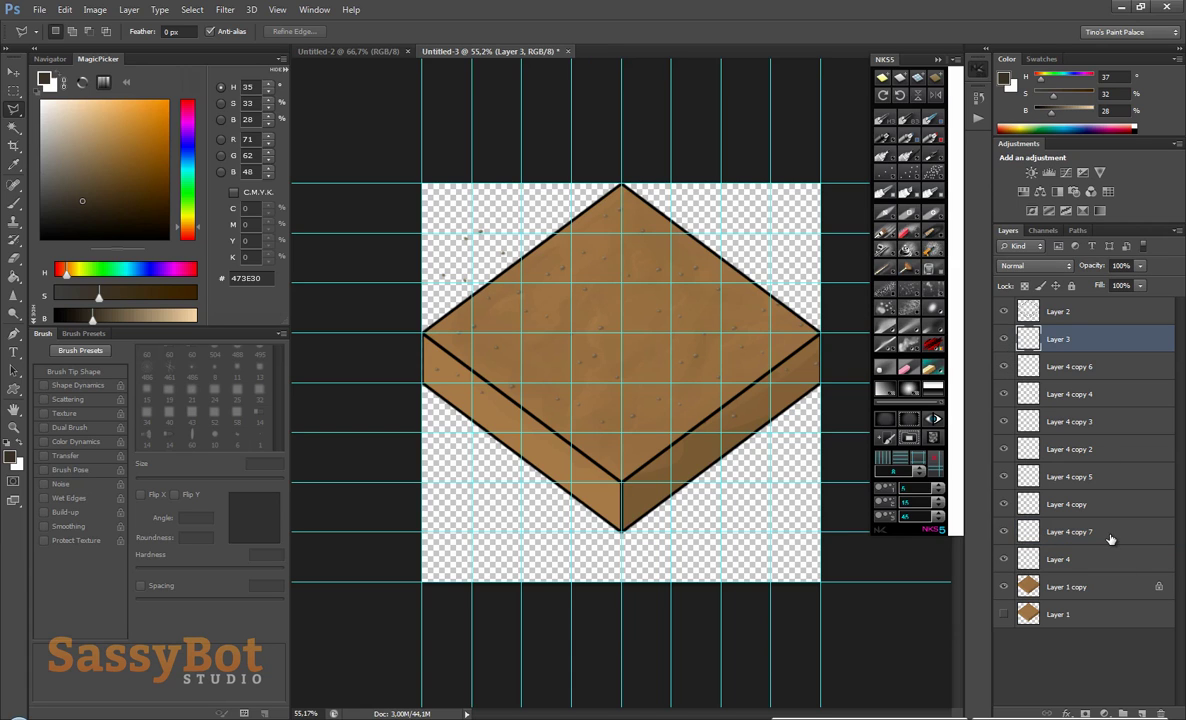
{"action": "right_click", "coordinate": [1110, 540]}
{"action": "left_click", "coordinate": [950, 497]}
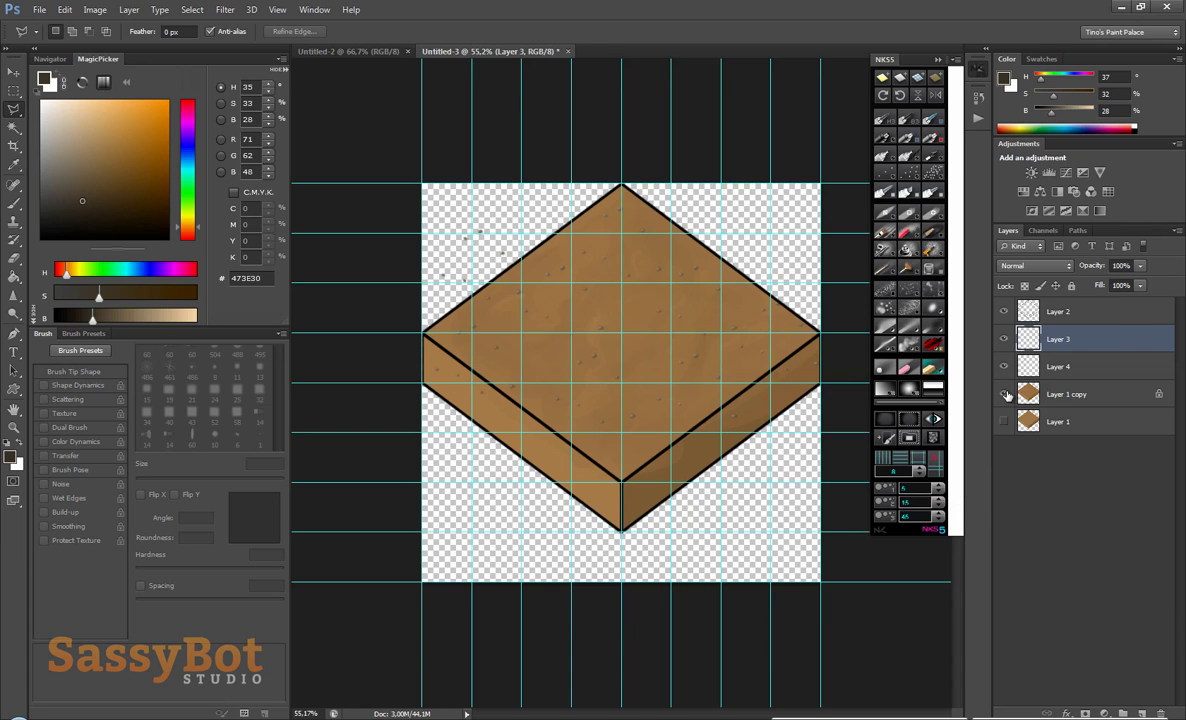
Step: Select the top-face diamond along the guides, delete the pebbles outside it, then deselect and hide the guides
{"action": "left_click", "coordinate": [424, 332]}
{"action": "left_click", "coordinate": [622, 185]}
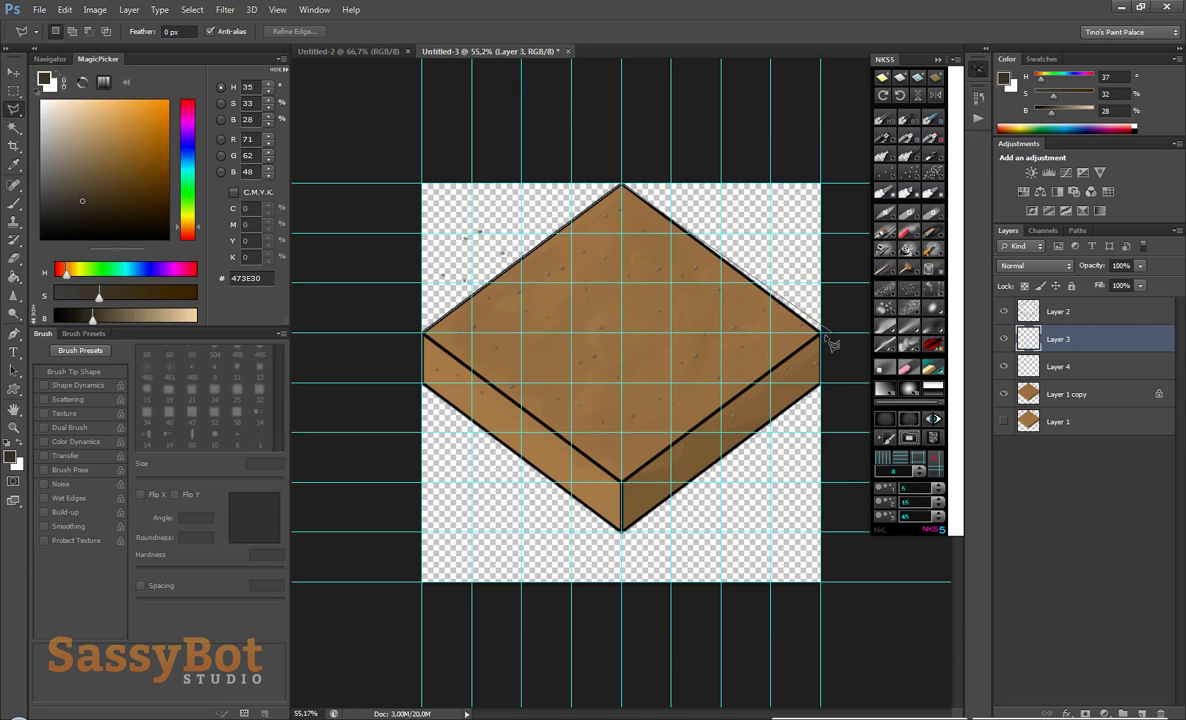
{"action": "double_click", "coordinate": [628, 481]}
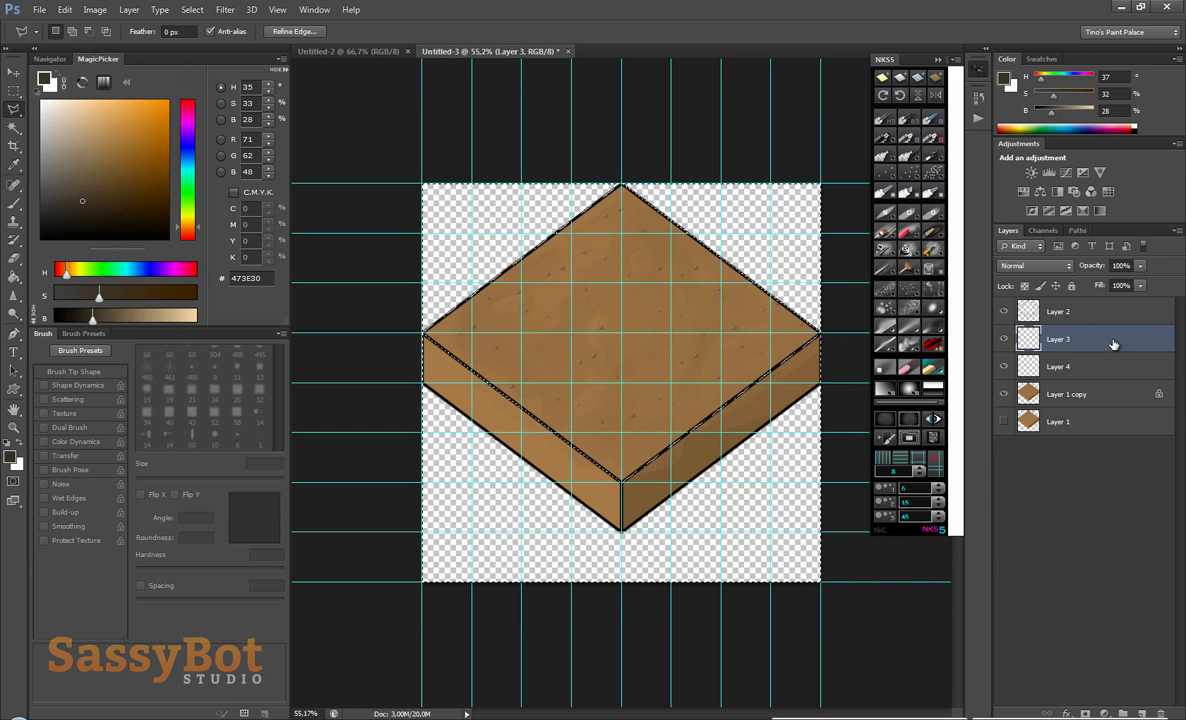
{"action": "key", "text": "ctrl+d"}
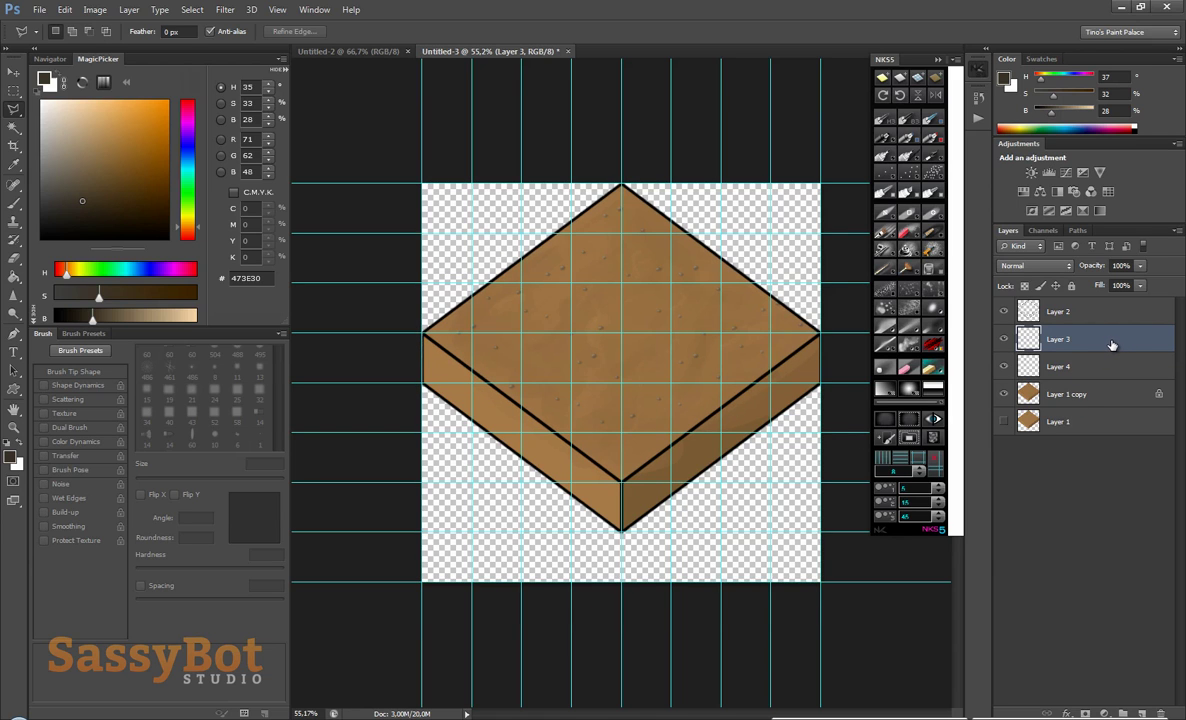
{"action": "key", "text": "ctrl+semicolon"}
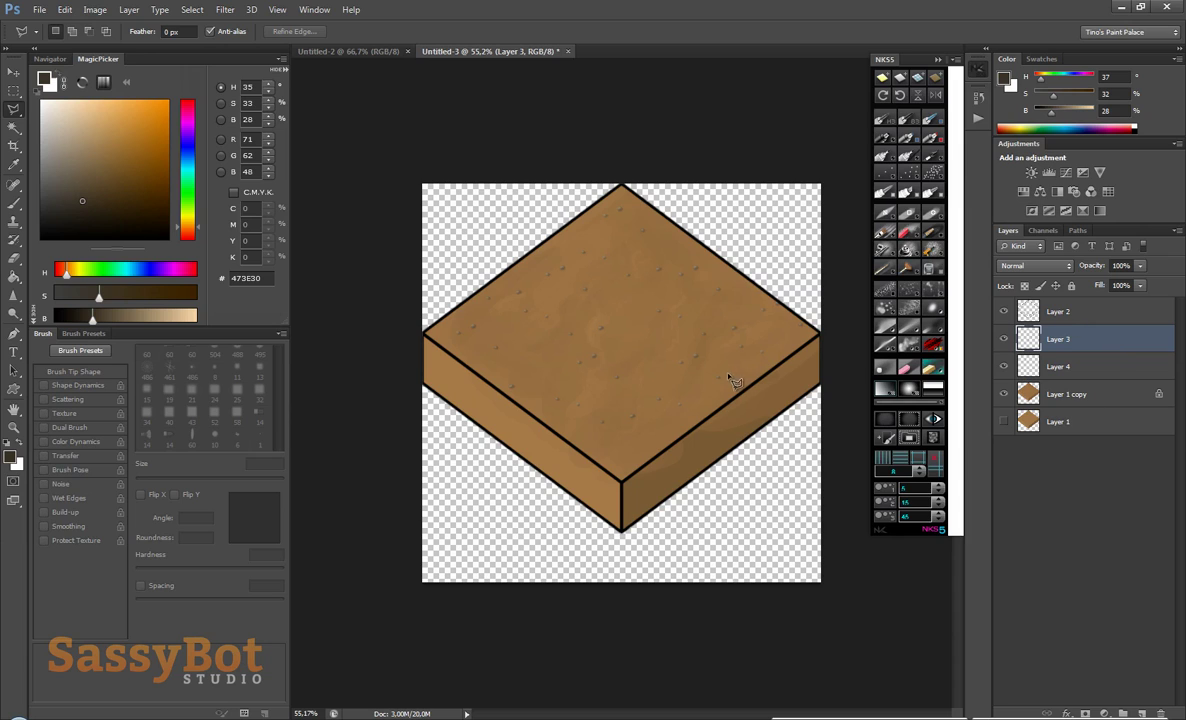
Step: Merge the pebbles into Layer 3, check its visibility, and add a new empty layer above it
{"action": "left_click", "coordinate": [1006, 368], "text": "shift"}
{"action": "right_click", "coordinate": [1006, 370]}
{"action": "left_click", "coordinate": [968, 497]}
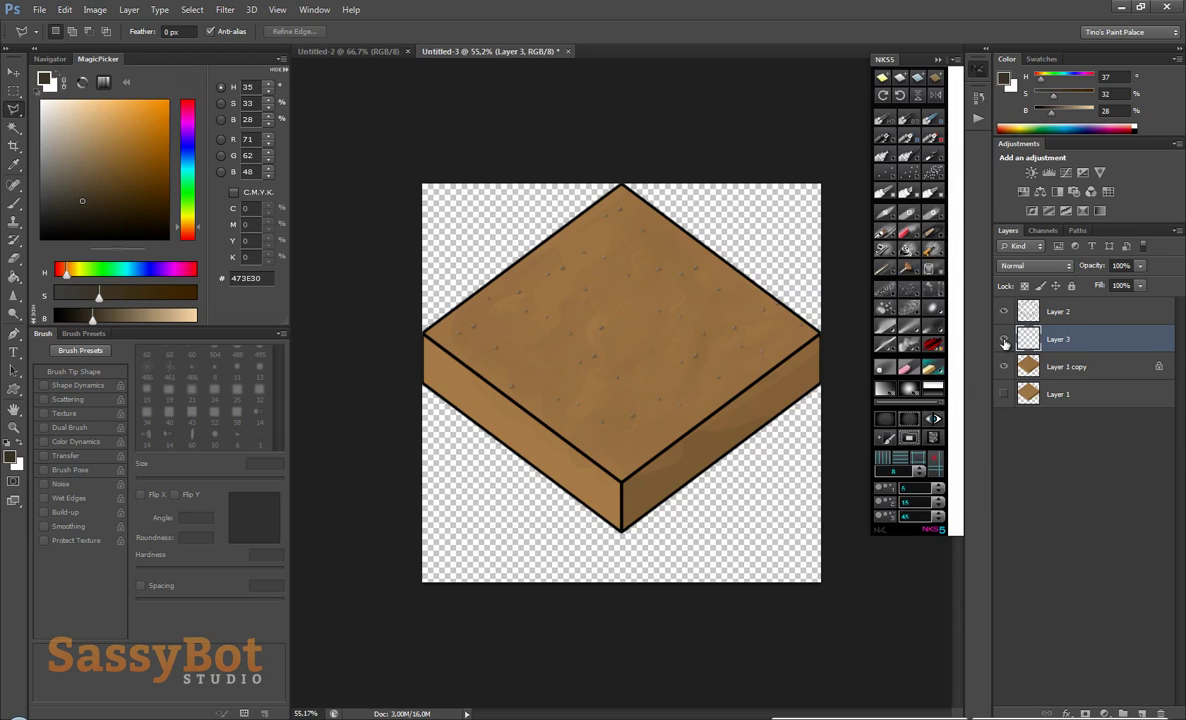
{"action": "left_click", "coordinate": [1004, 340]}
{"action": "left_click", "coordinate": [1004, 340]}
{"action": "key", "text": "ctrl+alt+shift+n"}
{"action": "scroll", "coordinate": [598, 431], "scroll_direction": "up", "scroll_amount": 4}
{"action": "scroll", "coordinate": [556, 427], "scroll_direction": "down", "scroll_amount": 3}
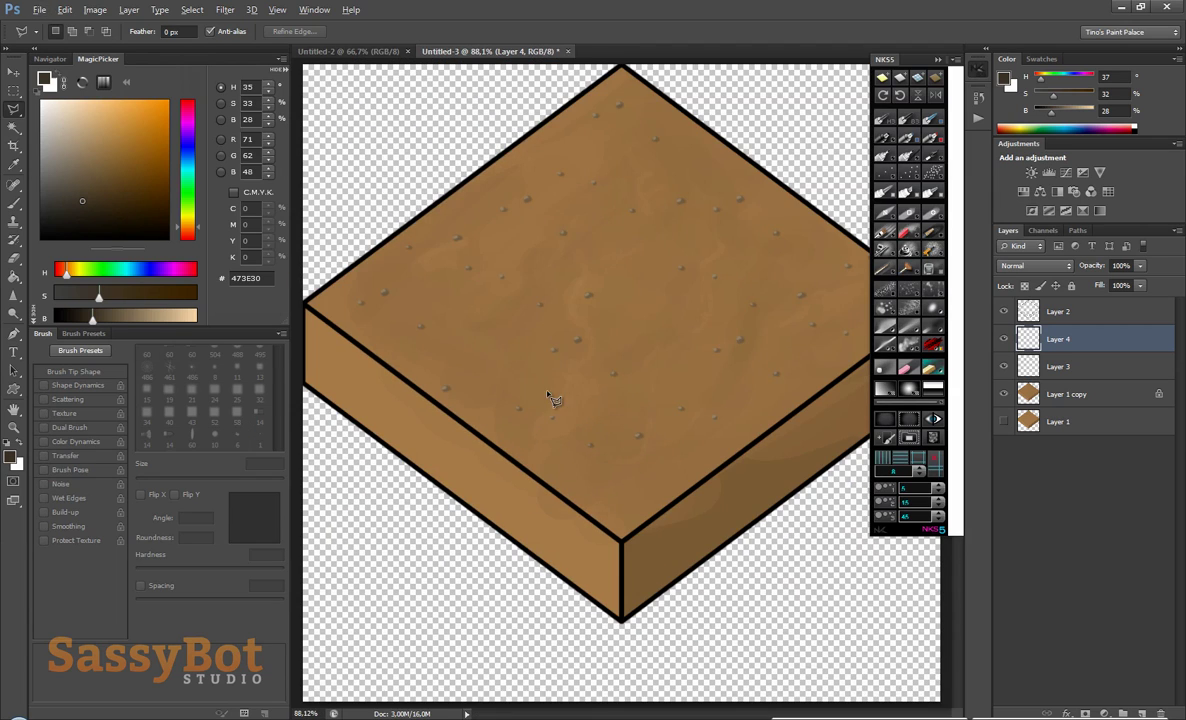
Step: Brush subtle brown variation along the tile's edges on Layer 1 copy at 25 px, using sampled AB804F and lighter C9975D
{"action": "left_click", "coordinate": [1066, 394]}
{"action": "key", "text": "i"}
{"action": "left_click", "coordinate": [540, 226]}
{"action": "key", "text": "b"}
{"action": "key", "text": "bracketright"}
{"action": "key", "text": "bracketright"}
{"action": "key", "text": "bracketright"}
{"action": "key", "text": "bracketright"}
{"action": "key", "text": "bracketright"}
{"action": "key", "text": "bracketright"}
{"action": "key", "text": "bracketright"}
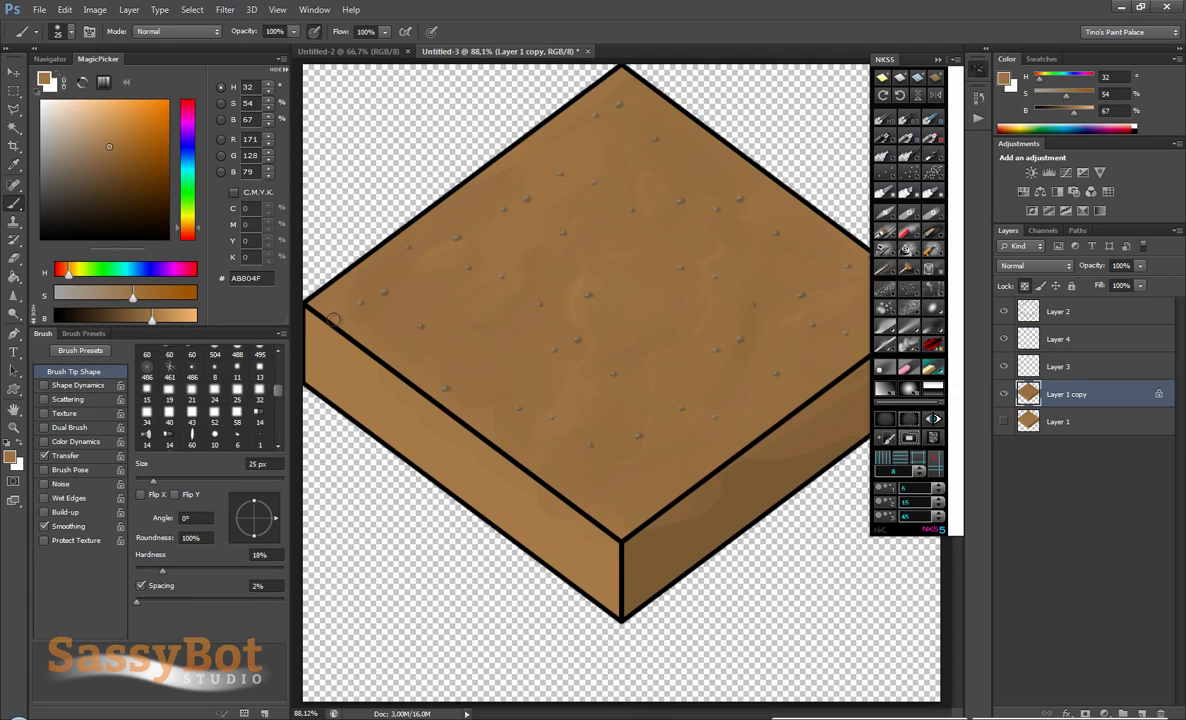
{"action": "left_click", "coordinate": [410, 390], "text": "alt"}
{"action": "left_click", "coordinate": [343, 345], "text": "alt"}
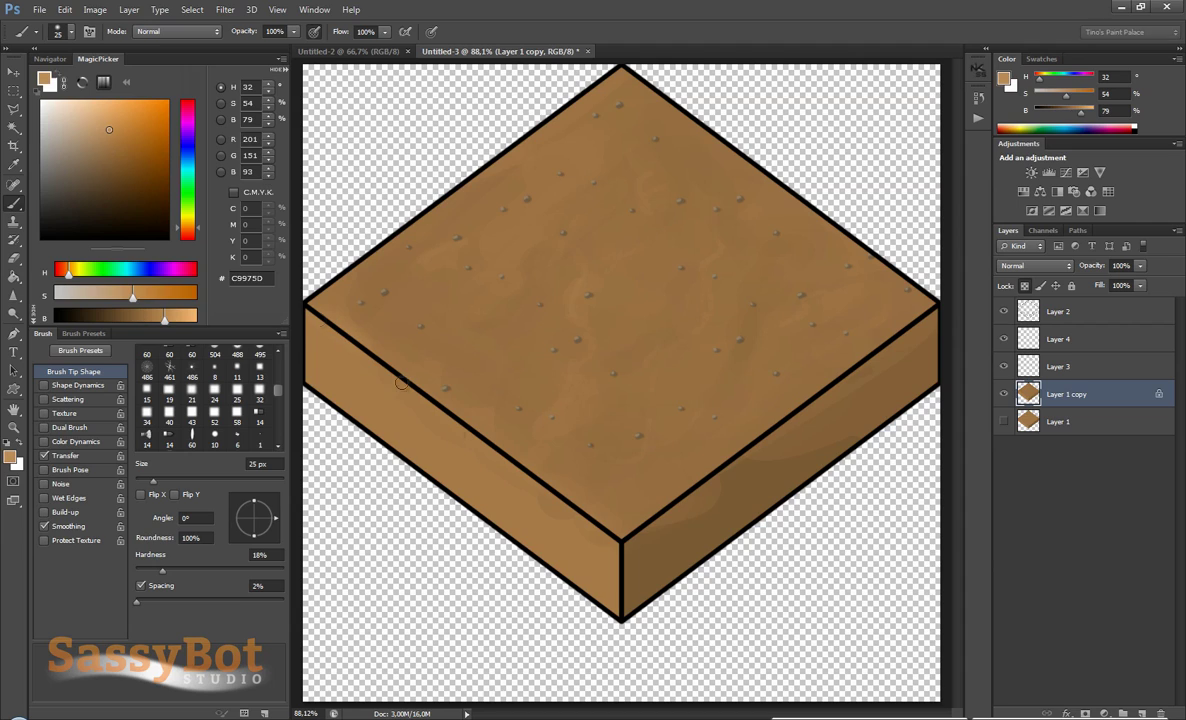
{"action": "left_click", "coordinate": [610, 527], "text": "alt"}
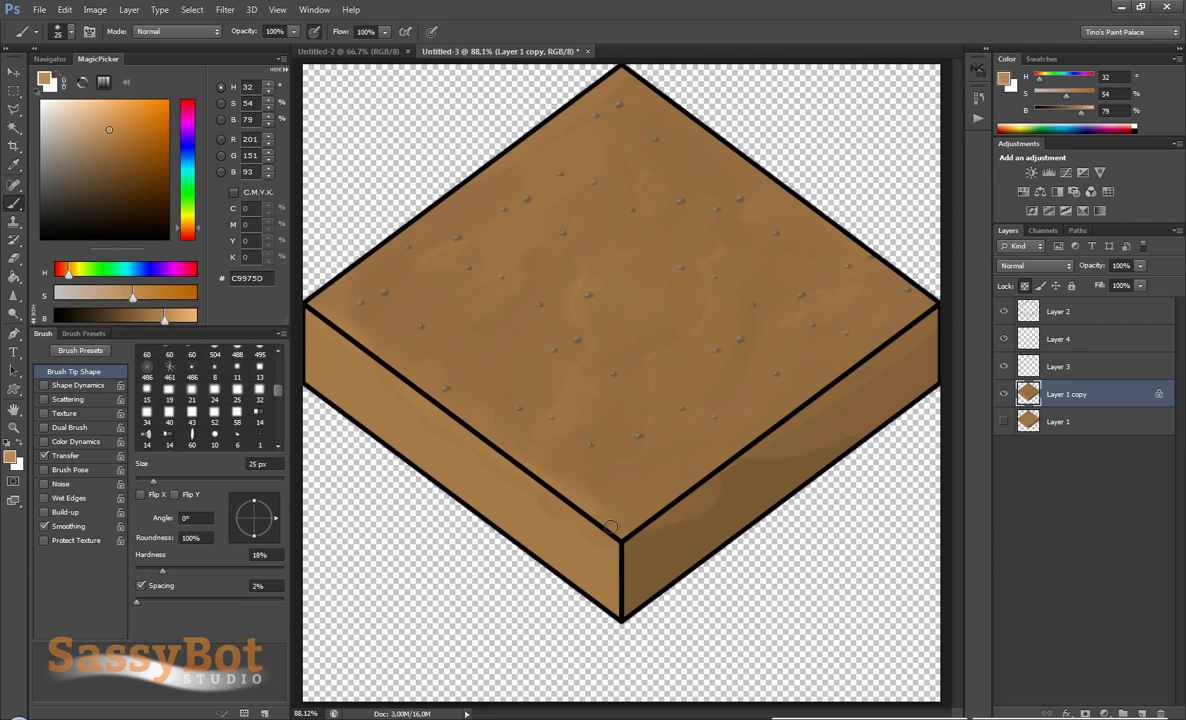
{"action": "left_click", "coordinate": [142, 316]}
Step: Add a new layer above Layer 1 copy and set up a black 4 px brush with 0% hardness
{"action": "key", "text": "d"}
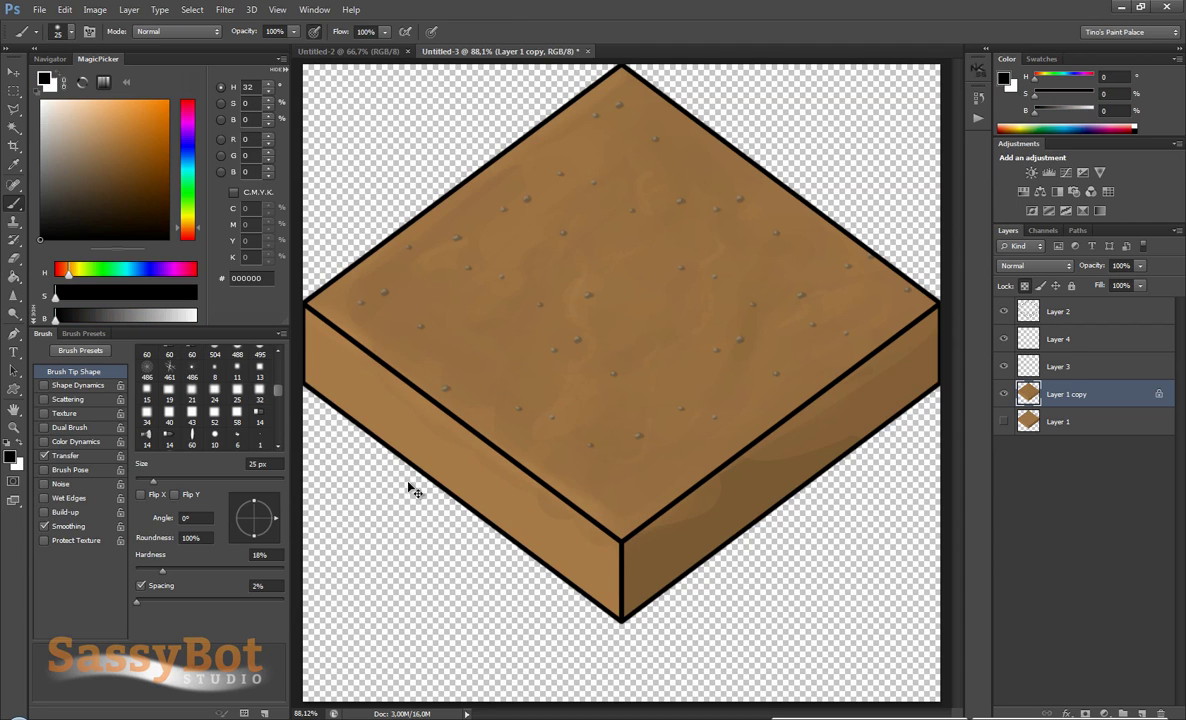
{"action": "key", "text": "ctrl+shift+alt+n"}
{"action": "key", "text": "bracketleft"}
{"action": "key", "text": "bracketleft"}
{"action": "key", "text": "bracketleft"}
{"action": "key", "text": "bracketleft"}
{"action": "key", "text": "bracketleft"}
{"action": "key", "text": "bracketleft"}
{"action": "key", "text": "bracketleft"}
{"action": "key", "text": "bracketleft"}
{"action": "key", "text": "bracketleft"}
{"action": "left_click", "coordinate": [71, 32]}
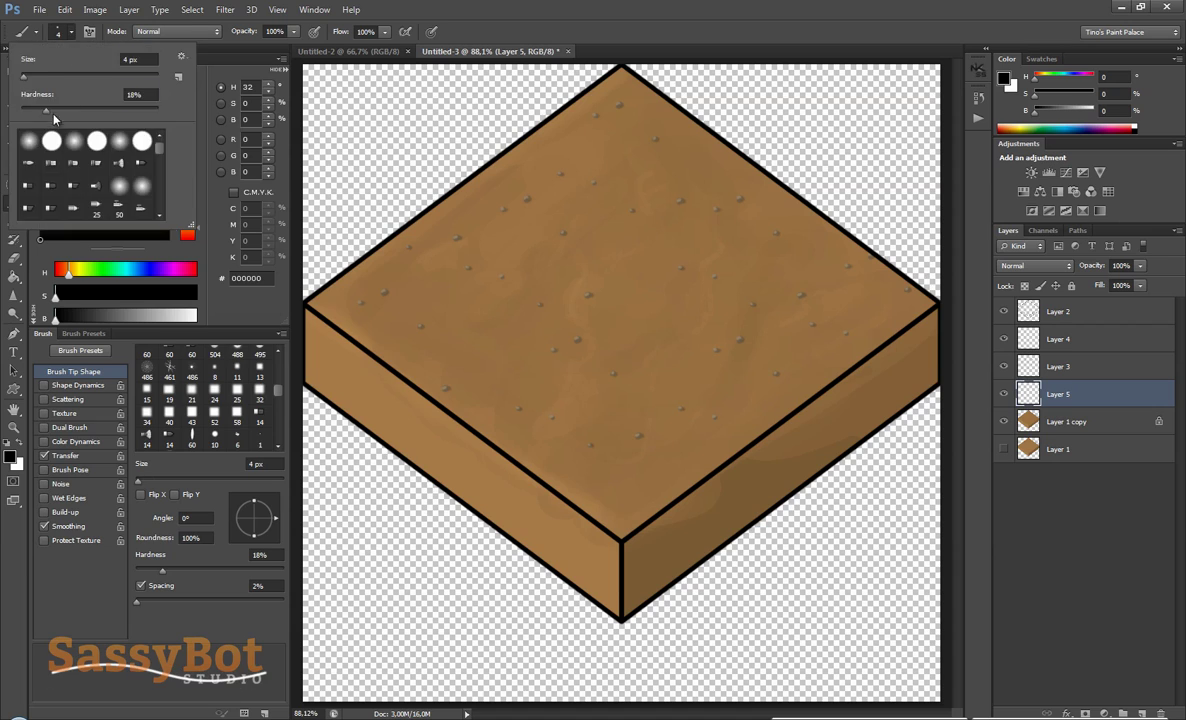
{"action": "left_click", "coordinate": [53, 163]}
Step: Draw black outlines of five curved grass blades in the empty area below the tile's left side
{"action": "mouse_move", "coordinate": [350, 494]}
{"action": "left_mouse_down"}
{"action": "mouse_move", "coordinate": [374, 562]}
{"action": "mouse_move", "coordinate": [428, 585]}
{"action": "left_mouse_up"}
{"action": "key", "text": "ctrl+z"}
{"action": "left_click_drag", "start_coordinate": [428, 585], "coordinate": [495, 577]}
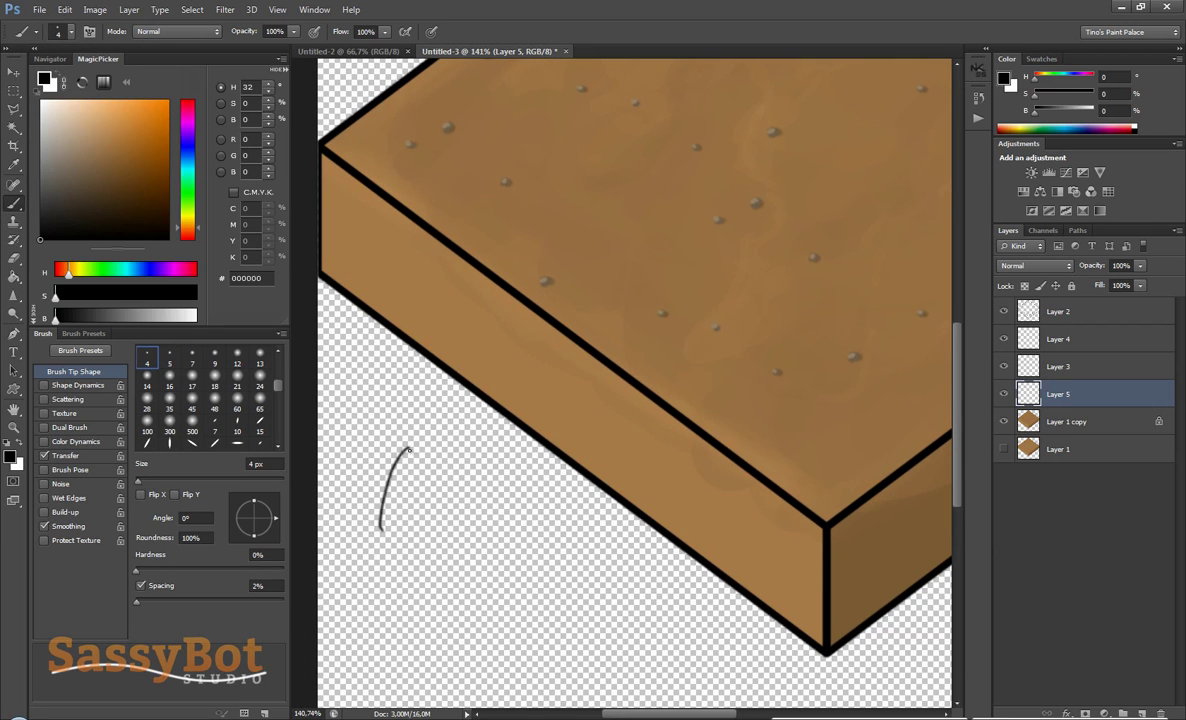
{"action": "left_click_drag", "start_coordinate": [450, 545], "coordinate": [442, 461]}
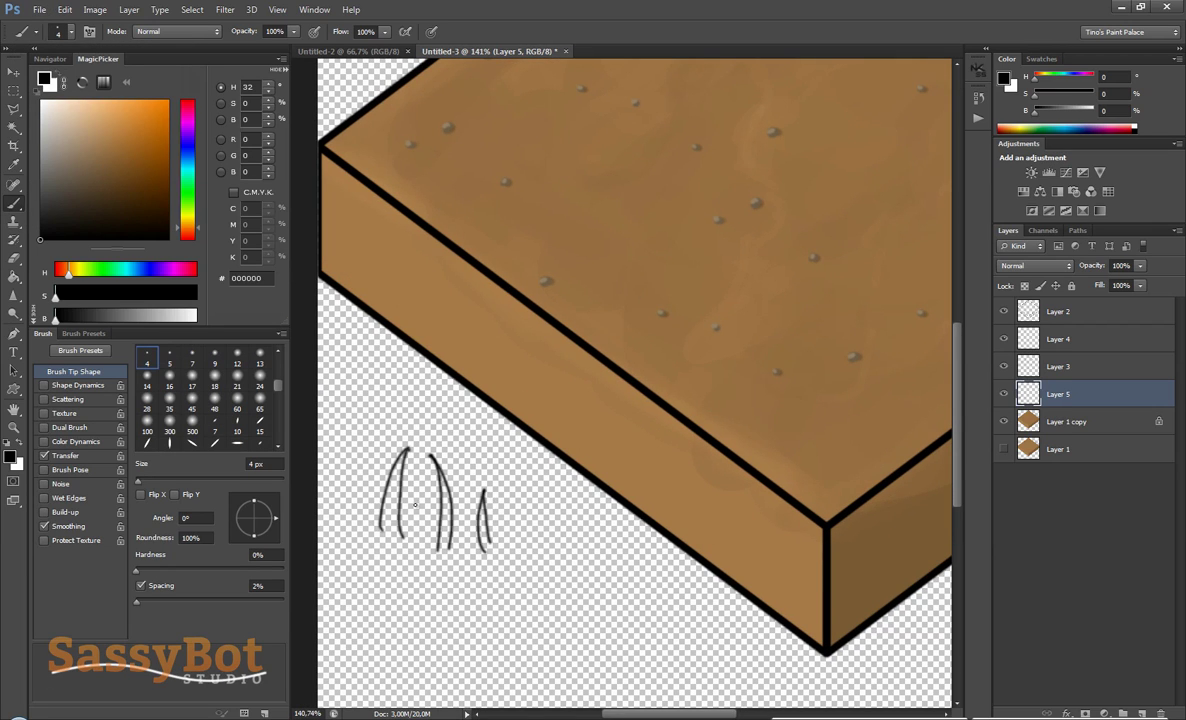
{"action": "left_click_drag", "start_coordinate": [413, 538], "coordinate": [429, 550]}
{"action": "left_click_drag", "start_coordinate": [349, 556], "coordinate": [357, 476]}
{"action": "key", "text": "e"}
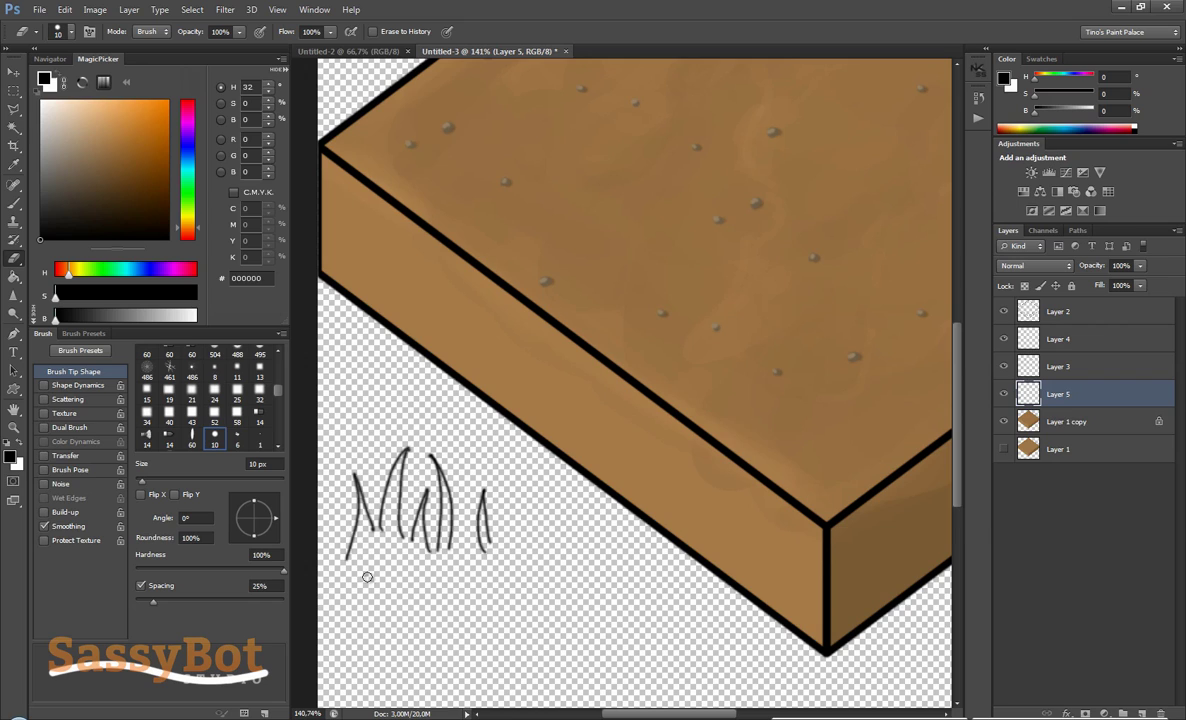
Step: Add a new layer beneath the grass outlines and pick the muted green 648258
{"action": "left_click", "coordinate": [1141, 714]}
{"action": "key", "text": "ctrl+bracketleft"}
{"action": "left_click", "coordinate": [94, 269]}
{"action": "left_click", "coordinate": [81, 168]}
Step: Fill the five grass blades with green on Layer 6 using a 9 px brush, undoing an oversized first stroke
{"action": "key", "text": "b"}
{"action": "key", "text": "bracketright"}
{"action": "key", "text": "bracketright"}
{"action": "key", "text": "bracketright"}
{"action": "key", "text": "bracketright"}
{"action": "key", "text": "bracketright"}
{"action": "key", "text": "bracketright"}
{"action": "key", "text": "bracketright"}
{"action": "key", "text": "bracketright"}
{"action": "mouse_move", "coordinate": [408, 538]}
{"action": "left_mouse_down"}
{"action": "mouse_move", "coordinate": [389, 502]}
{"action": "mouse_move", "coordinate": [345, 468]}
{"action": "left_mouse_up"}
{"action": "key", "text": "ctrl+z"}
{"action": "key", "text": "bracketleft"}
{"action": "key", "text": "bracketleft"}
{"action": "key", "text": "bracketleft"}
{"action": "key", "text": "bracketleft"}
{"action": "mouse_move", "coordinate": [367, 524]}
{"action": "left_mouse_down"}
{"action": "mouse_move", "coordinate": [390, 481]}
{"action": "mouse_move", "coordinate": [392, 524]}
{"action": "mouse_move", "coordinate": [420, 522]}
{"action": "mouse_move", "coordinate": [424, 548]}
{"action": "mouse_move", "coordinate": [446, 510]}
{"action": "mouse_move", "coordinate": [441, 550]}
{"action": "mouse_move", "coordinate": [446, 519]}
{"action": "left_mouse_up"}
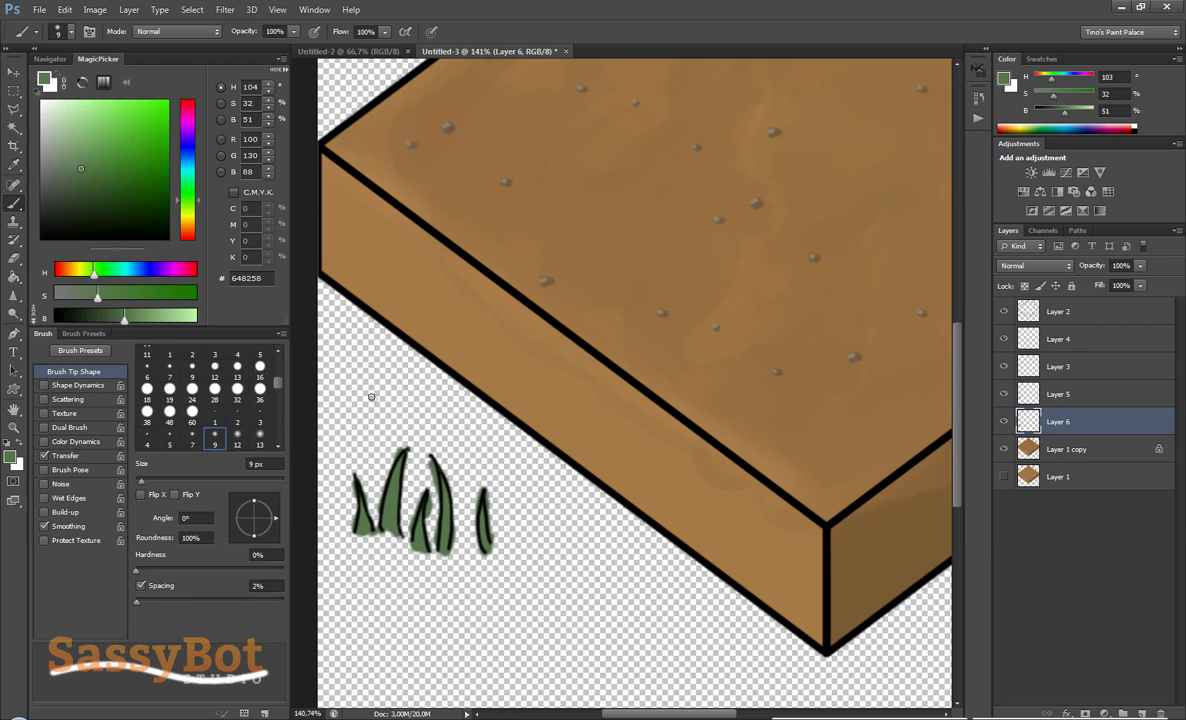
Step: Erase the green spilling outside the grass blade outlines with an 8 px eraser
{"action": "key", "text": "e"}
{"action": "key", "text": "bracketleft"}
{"action": "key", "text": "bracketleft"}
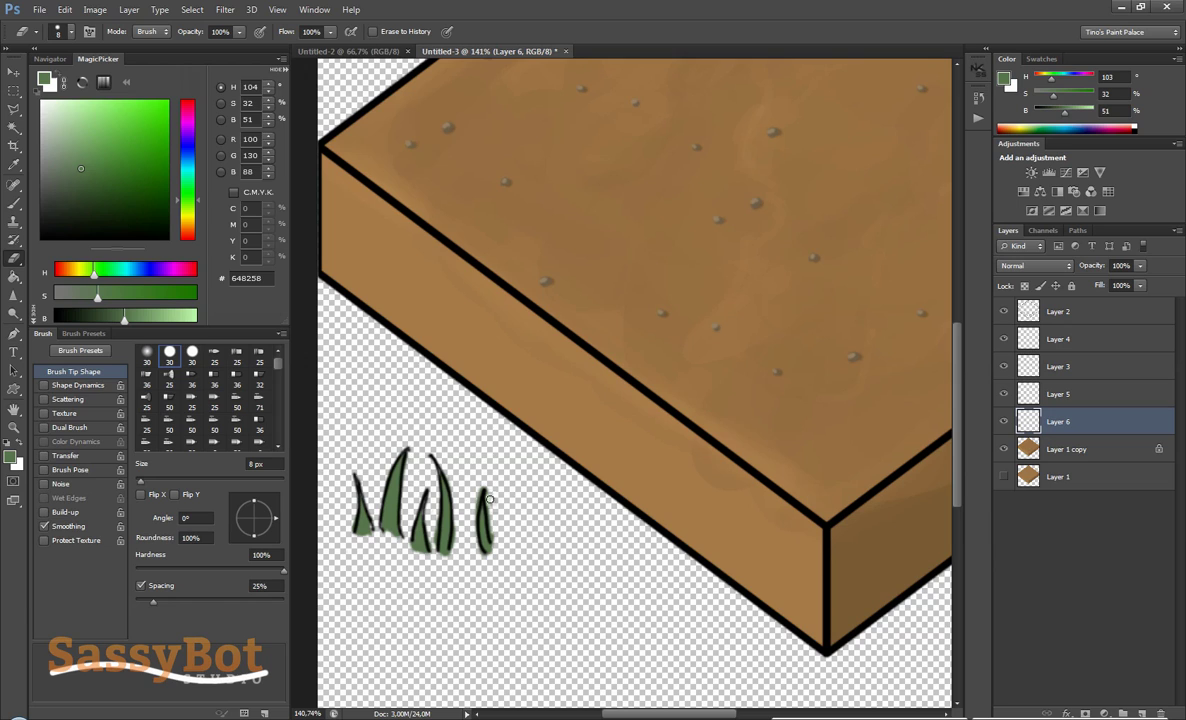
{"action": "left_click_drag", "start_coordinate": [510, 444], "coordinate": [555, 364]}
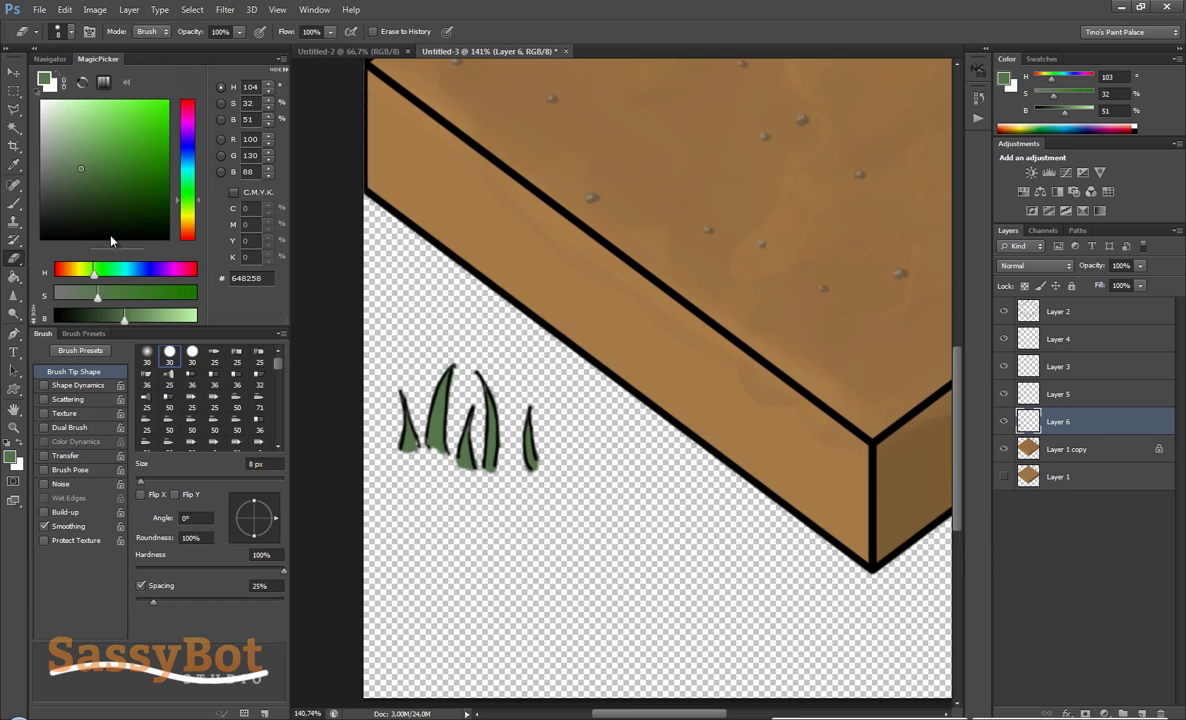
Step: Paint lighter green 78A16D highlights inside the grass blades on Layer 6 with a 6 px soft brush
{"action": "key", "text": "b"}
{"action": "key", "text": "bracketleft"}
{"action": "key", "text": "bracketleft"}
{"action": "key", "text": "bracketleft"}
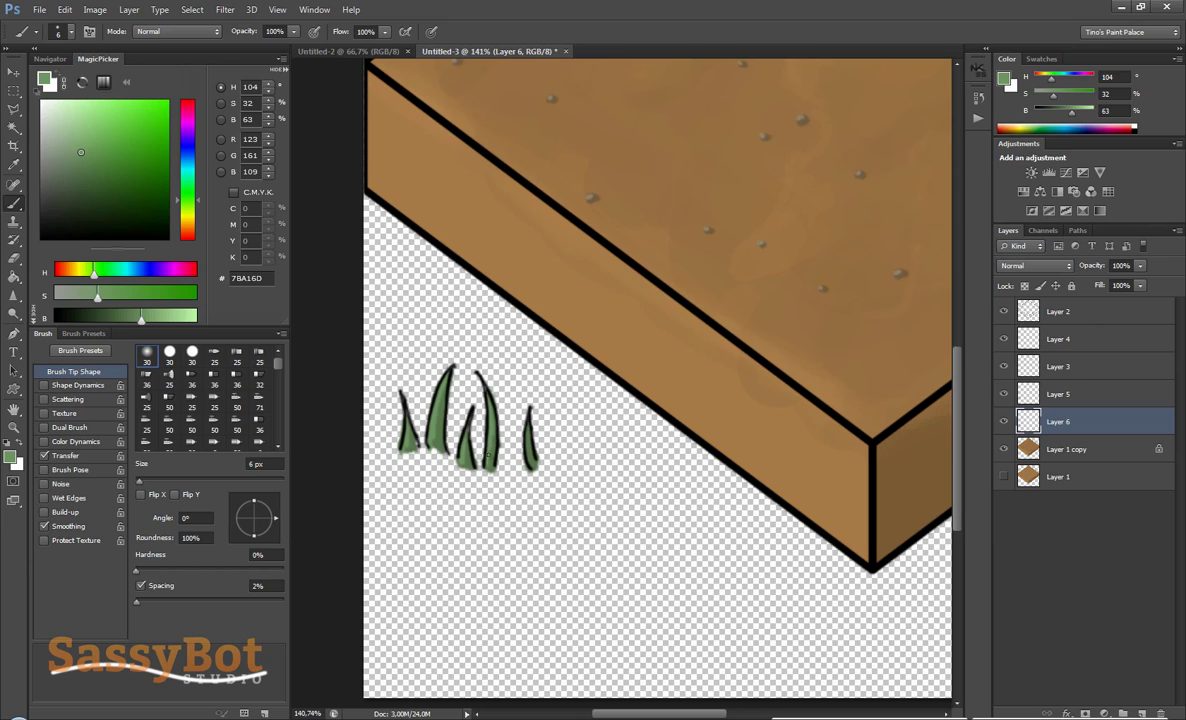
{"action": "left_click_drag", "start_coordinate": [635, 441], "coordinate": [629, 477]}
{"action": "key", "text": "l"}
{"action": "left_click", "coordinate": [512, 428]}
{"action": "left_click", "coordinate": [516, 522]}
{"action": "left_click", "coordinate": [573, 513]}
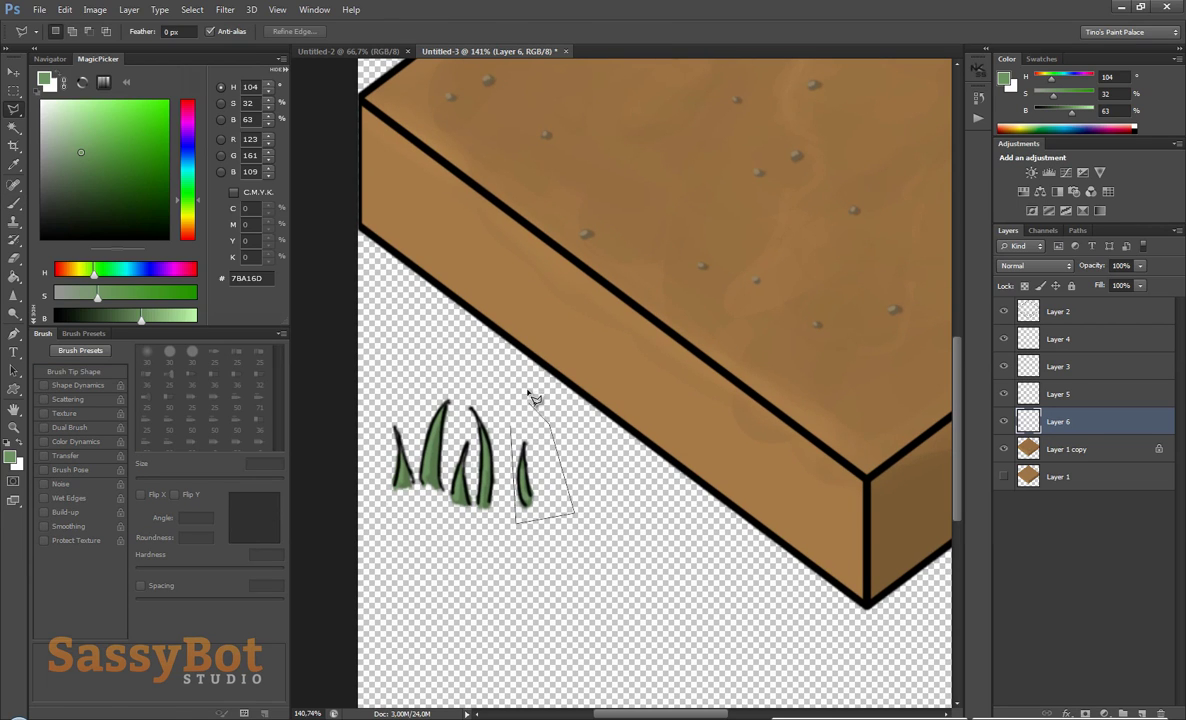
{"action": "key", "text": "v"}
{"action": "left_click_drag", "start_coordinate": [528, 480], "coordinate": [492, 602]}
{"action": "key", "text": "ctrl+z"}
{"action": "key", "text": "ctrl+d"}
Step: Merge the grass outlines on Layer 5 with the green fill on Layer 6
{"action": "left_click", "coordinate": [1081, 400]}
{"action": "left_click", "coordinate": [1096, 420], "text": "shift"}
{"action": "right_click", "coordinate": [1091, 394]}
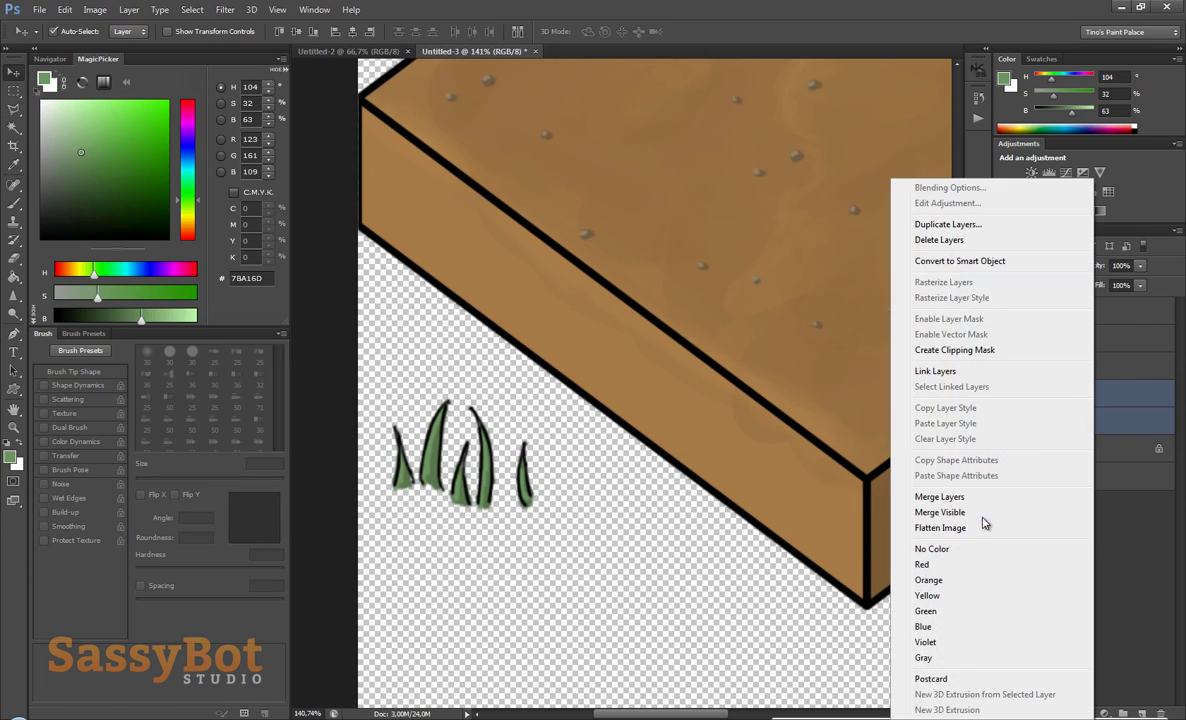
{"action": "left_click", "coordinate": [1124, 422]}
{"action": "left_click", "coordinate": [1122, 395]}
{"action": "left_click_drag", "start_coordinate": [1140, 266], "coordinate": [1159, 321]}
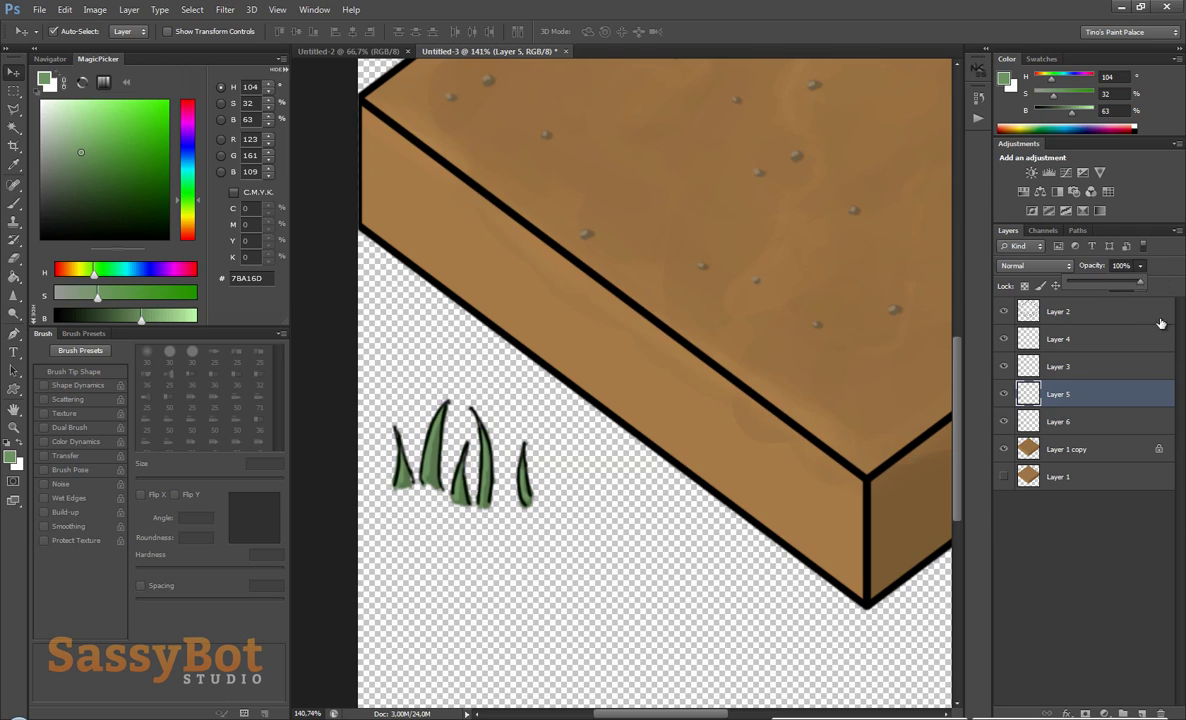
{"action": "left_click", "coordinate": [1136, 368]}
{"action": "left_click", "coordinate": [1112, 395]}
{"action": "left_click", "coordinate": [1085, 420], "text": "shift"}
{"action": "right_click", "coordinate": [1100, 414]}
{"action": "left_click", "coordinate": [984, 497]}
Step: Lasso the rightmost grass blade and place a copy of it below the original group
{"action": "key", "text": "l"}
{"action": "left_click", "coordinate": [516, 431]}
{"action": "left_click", "coordinate": [507, 529]}
{"action": "left_click", "coordinate": [583, 542]}
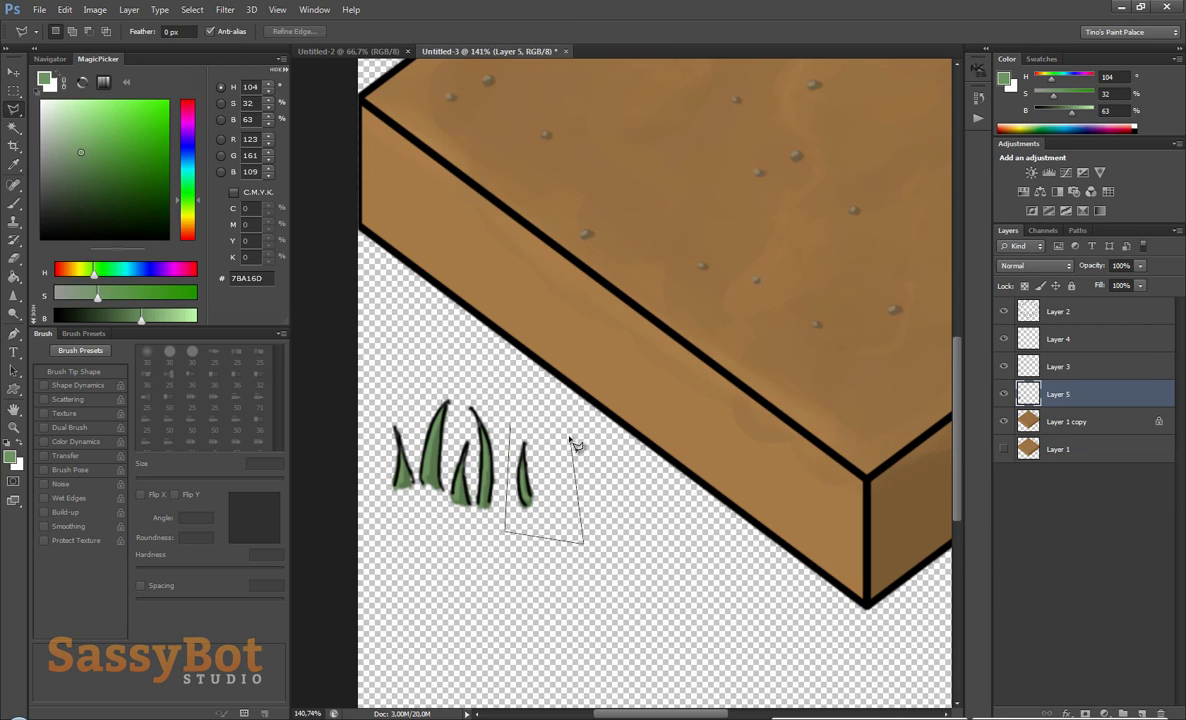
{"action": "key", "text": "v"}
{"action": "left_click_drag", "start_coordinate": [524, 482], "coordinate": [537, 609]}
Step: Copy the small middle blade and the tall curved blade beside the copied single blade to form a three-blade tuft
{"action": "left_click", "coordinate": [467, 392]}
{"action": "left_click", "coordinate": [443, 519]}
{"action": "left_click", "coordinate": [525, 548]}
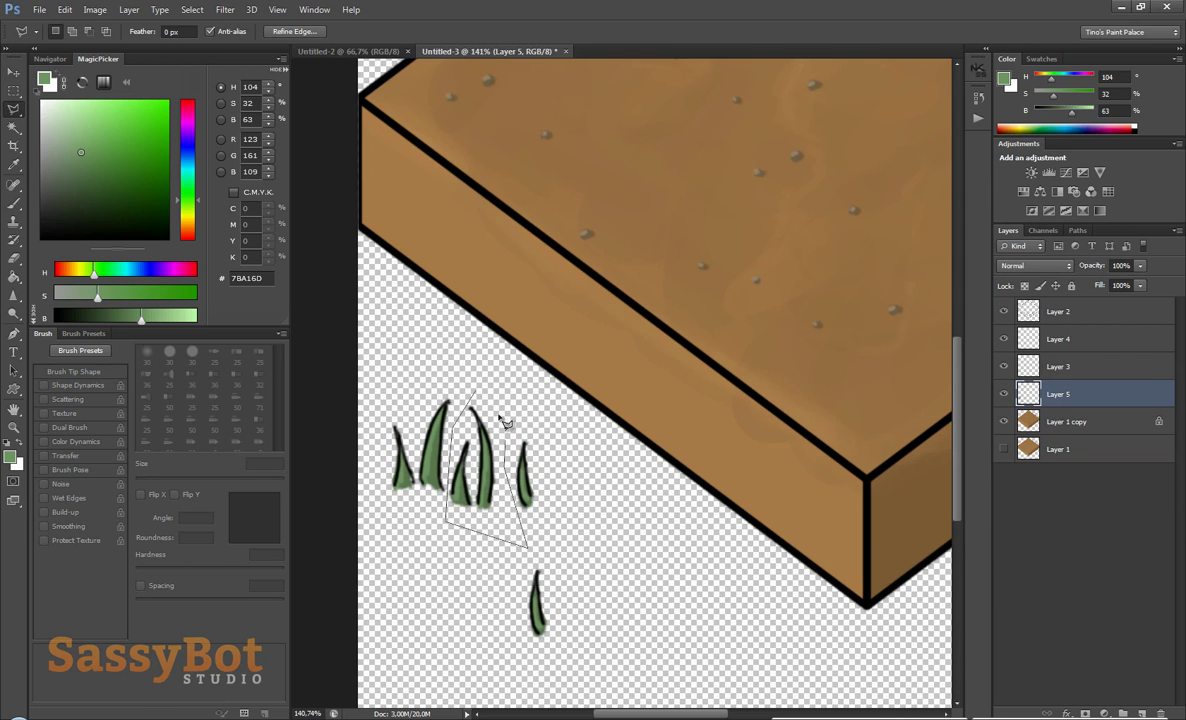
{"action": "left_click", "coordinate": [472, 388]}
{"action": "key", "text": "v"}
{"action": "left_click_drag", "start_coordinate": [488, 470], "coordinate": [592, 604]}
Step: Copy the two leftmost grass blades below the original group as a separate two-blade tuft
{"action": "key", "text": "l"}
{"action": "left_click", "coordinate": [390, 404]}
{"action": "left_click", "coordinate": [383, 521]}
{"action": "left_click", "coordinate": [441, 524]}
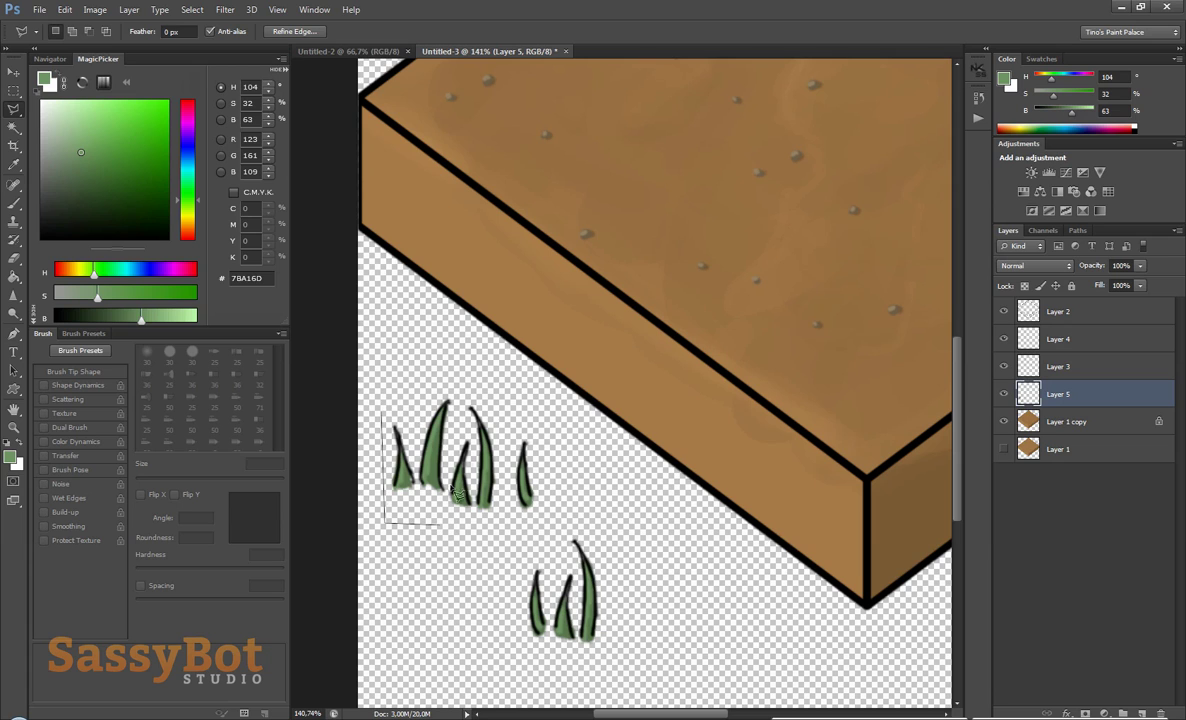
{"action": "left_click", "coordinate": [456, 373]}
{"action": "left_click", "coordinate": [396, 376]}
{"action": "left_click", "coordinate": [390, 404]}
{"action": "key", "text": "c"}
{"action": "key", "text": "v"}
{"action": "key", "text": "alt+v"}
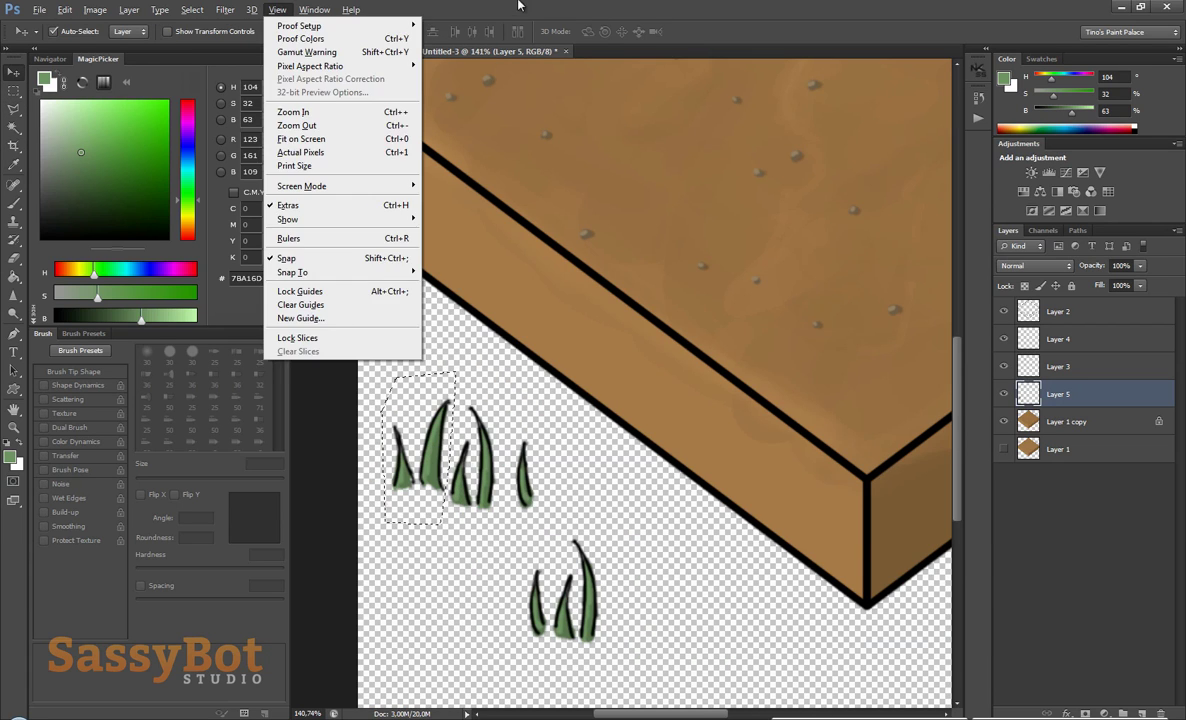
{"action": "left_click", "coordinate": [521, 6]}
{"action": "left_click_drag", "start_coordinate": [427, 457], "coordinate": [446, 609]}
Step: Copy the full five-blade group to the right of the three-blade tuft
{"action": "key", "text": "c"}
{"action": "key", "text": "m"}
{"action": "left_click_drag", "start_coordinate": [381, 380], "coordinate": [543, 517]}
{"action": "key", "text": "v"}
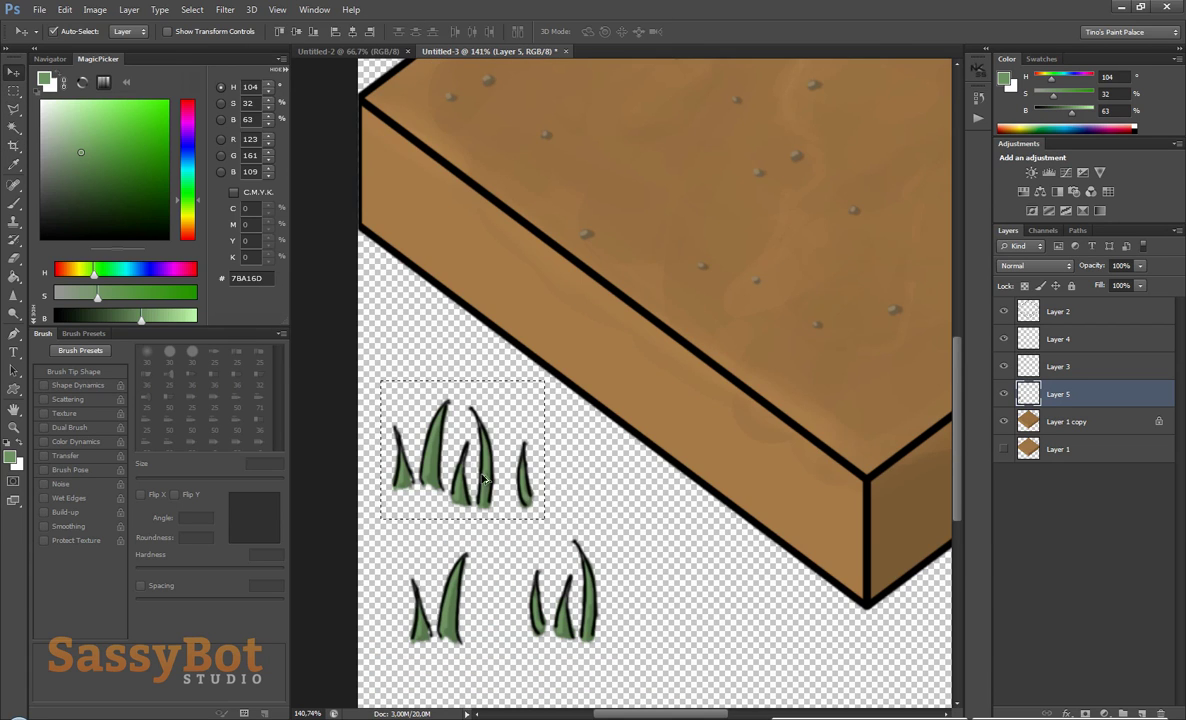
{"action": "left_click_drag", "start_coordinate": [490, 465], "coordinate": [738, 632]}
Step: Move the three copied grass tufts together onto the middle of the tile's top surface
{"action": "scroll", "coordinate": [725, 636], "scroll_direction": "down", "scroll_amount": 2}
{"action": "key", "text": "m"}
{"action": "left_click_drag", "start_coordinate": [608, 659], "coordinate": [318, 551]}
{"action": "key", "text": "v"}
{"action": "left_click_drag", "start_coordinate": [464, 613], "coordinate": [611, 298]}
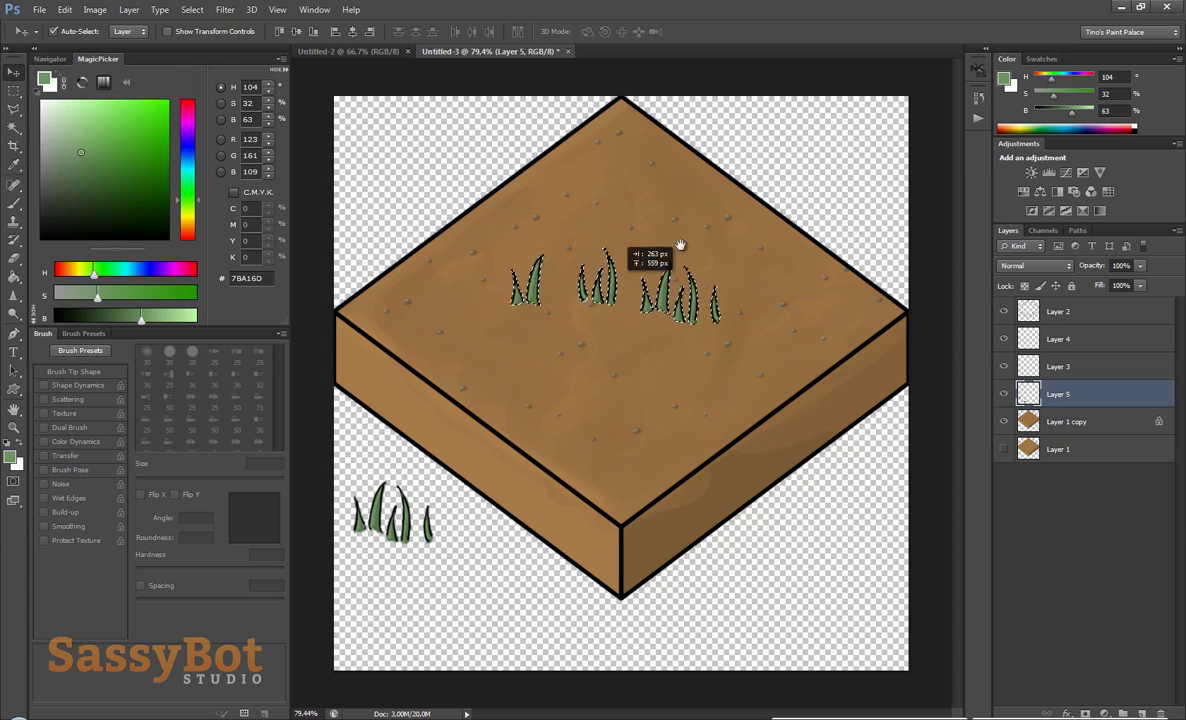
Step: Move the three-blade tuft down toward the front corner of the tile's top surface
{"action": "key", "text": "m"}
{"action": "left_click_drag", "start_coordinate": [565, 234], "coordinate": [630, 338]}
{"action": "key", "text": "v"}
{"action": "left_click_drag", "start_coordinate": [606, 308], "coordinate": [618, 442]}
{"action": "key", "text": "ctrl+t"}
{"action": "left_click_drag", "start_coordinate": [609, 377], "coordinate": [535, 373]}
{"action": "left_click", "coordinate": [709, 31]}
{"action": "left_click_drag", "start_coordinate": [1099, 395], "coordinate": [1099, 328]}
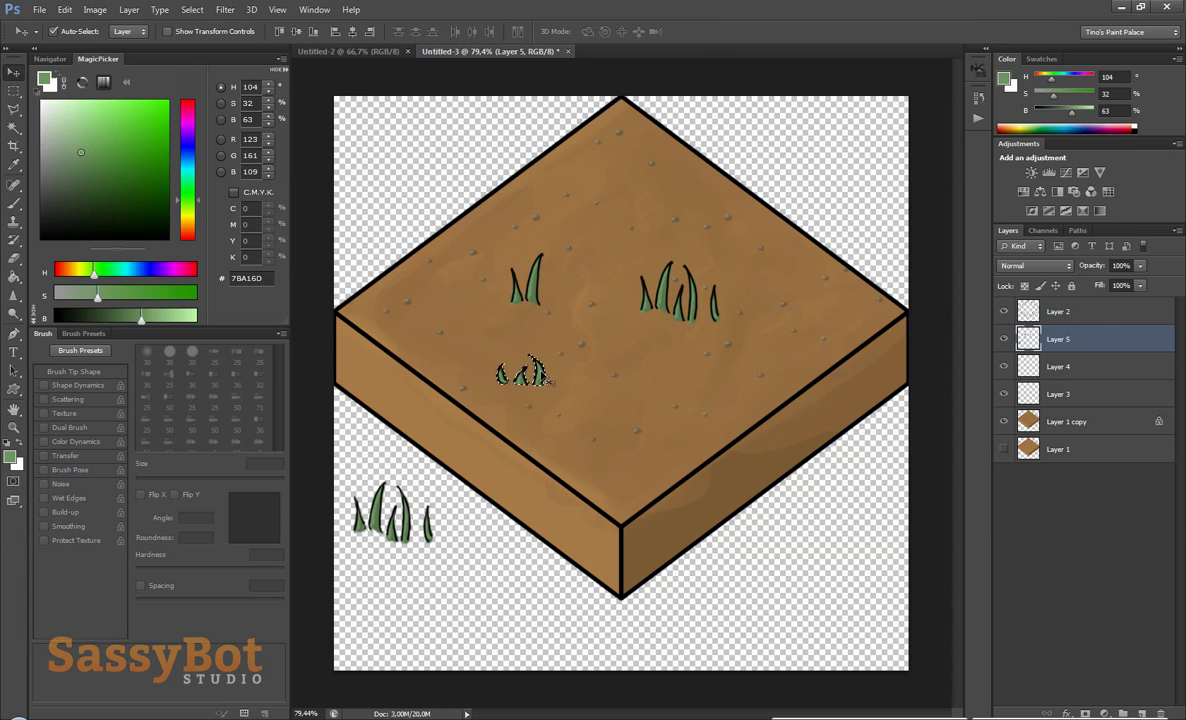
{"action": "key", "text": "alt"}
{"action": "key", "text": "m"}
{"action": "key", "text": "ctrl+alt+z"}
{"action": "key", "text": "ctrl+alt+z"}
{"action": "key", "text": "ctrl+alt+z"}
Step: Copy the three-blade tuft near the tile's back corner and squash the copy shorter
{"action": "key", "text": "v"}
{"action": "left_click_drag", "start_coordinate": [607, 417], "coordinate": [633, 180], "text": "alt"}
{"action": "key", "text": "ctrl+t"}
{"action": "left_click", "coordinate": [711, 33]}
Step: Copy the original five-blade group onto the left part of the tile's top, scaled to 62.75% width and 77.59% height
{"action": "key", "text": "m"}
{"action": "left_click_drag", "start_coordinate": [345, 472], "coordinate": [445, 554]}
{"action": "key", "text": "v"}
{"action": "mouse_move", "coordinate": [407, 518]}
{"action": "left_mouse_down"}
{"action": "mouse_move", "coordinate": [548, 362]}
{"action": "mouse_move", "coordinate": [528, 372]}
{"action": "mouse_move", "coordinate": [477, 352]}
{"action": "left_mouse_up"}
{"action": "key", "text": "ctrl+t"}
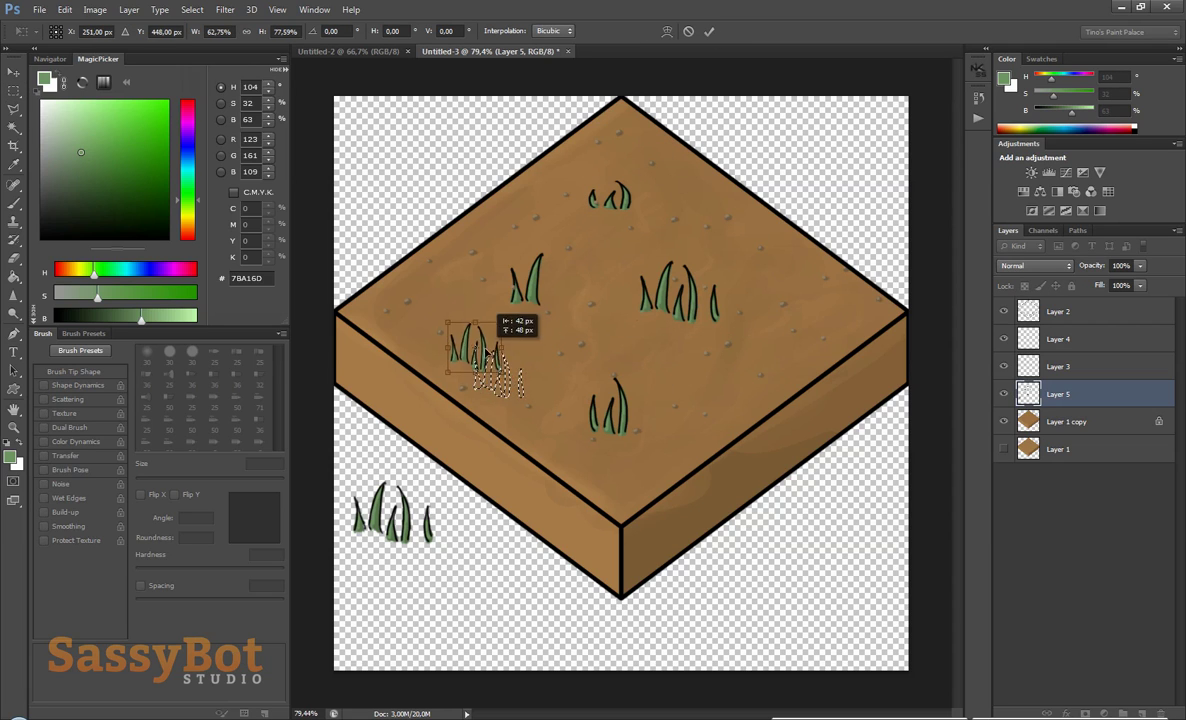
{"action": "key", "text": "Return"}
Step: Copy the two-blade tuft to the tile's right side and scale the copy down
{"action": "key", "text": "m"}
{"action": "key", "text": "v"}
{"action": "mouse_move", "coordinate": [488, 231]}
{"action": "left_mouse_down"}
{"action": "mouse_move", "coordinate": [562, 310]}
{"action": "mouse_move", "coordinate": [810, 337]}
{"action": "mouse_move", "coordinate": [808, 317]}
{"action": "mouse_move", "coordinate": [811, 330]}
{"action": "left_mouse_up"}
{"action": "key", "text": "ctrl+t"}
{"action": "left_click", "coordinate": [711, 33]}
Step: Squash the three-blade tuft near the tile's front corner to a shorter height
{"action": "key", "text": "m"}
{"action": "left_click_drag", "start_coordinate": [566, 366], "coordinate": [665, 461]}
{"action": "key", "text": "ctrl+t"}
{"action": "left_click_drag", "start_coordinate": [616, 366], "coordinate": [618, 413]}
{"action": "left_click", "coordinate": [711, 33]}
Step: Scale the five-blade tuft right of the tile's centre to 102.37% width and 47.88% height
{"action": "left_click", "coordinate": [648, 279]}
{"action": "key", "text": "ctrl+t"}
{"action": "left_click_drag", "start_coordinate": [746, 249], "coordinate": [750, 297]}
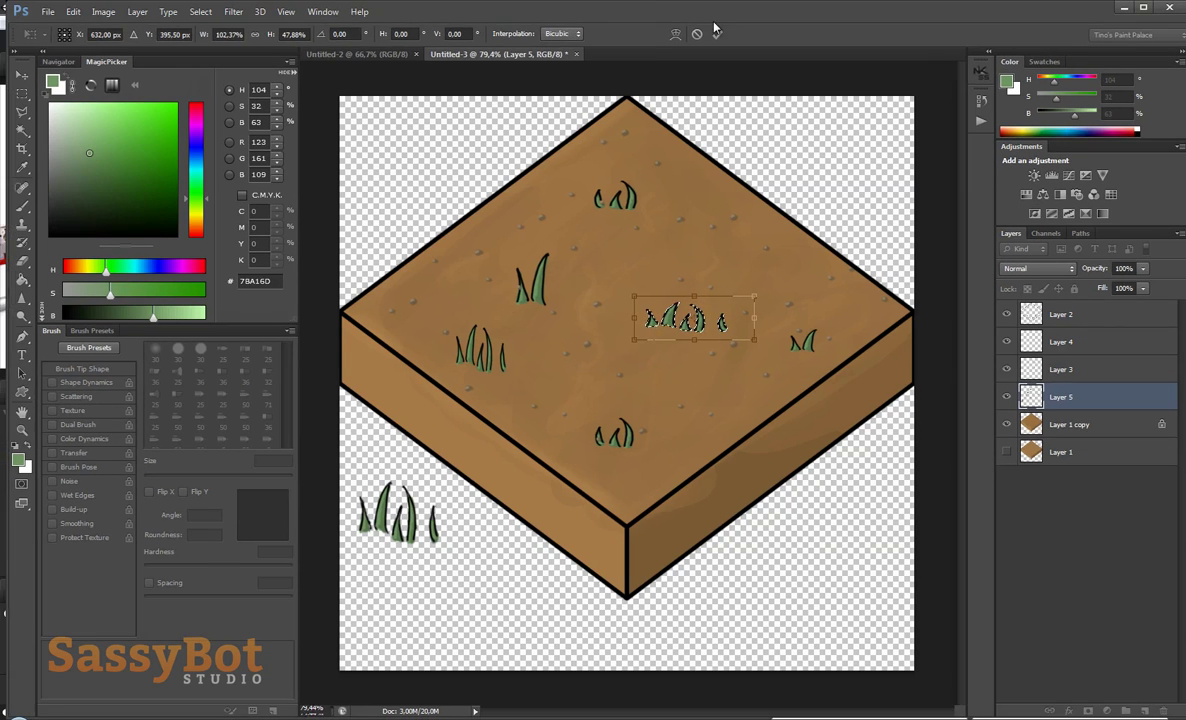
{"action": "left_click", "coordinate": [711, 32]}
Step: Shorten the larger two-blade tuft on the left half of the tile
{"action": "left_click", "coordinate": [501, 246]}
{"action": "left_click_drag", "start_coordinate": [501, 246], "coordinate": [564, 316]}
{"action": "left_click_drag", "start_coordinate": [528, 293], "coordinate": [520, 254], "text": "ctrl"}
{"action": "key", "text": "ctrl+t"}
{"action": "left_click", "coordinate": [711, 33]}
Step: Shrink the five-blade tuft on the tile's left and shift it closer to the left corner
{"action": "left_click", "coordinate": [484, 358]}
{"action": "left_click_drag", "start_coordinate": [484, 358], "coordinate": [524, 386]}
{"action": "key", "text": "ctrl+t"}
{"action": "left_click_drag", "start_coordinate": [526, 314], "coordinate": [458, 318]}
{"action": "key", "text": "Return"}
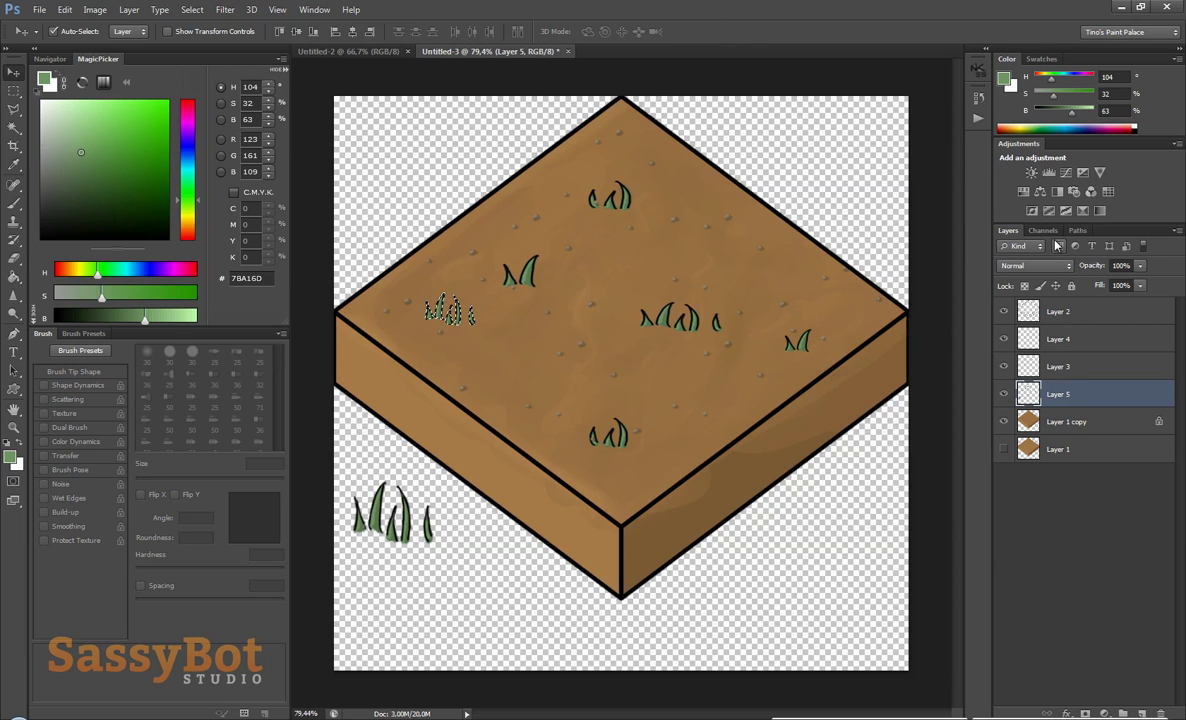
Step: Add a Hue/Saturation adjustment clipped to the grass on Layer 5, with hue -46, saturation +18 and lightness -15
{"action": "left_click", "coordinate": [1040, 191]}
{"action": "left_click_drag", "start_coordinate": [819, 298], "coordinate": [781, 277]}
{"action": "left_click", "coordinate": [816, 406]}
{"action": "left_click_drag", "start_coordinate": [819, 328], "coordinate": [808, 330]}
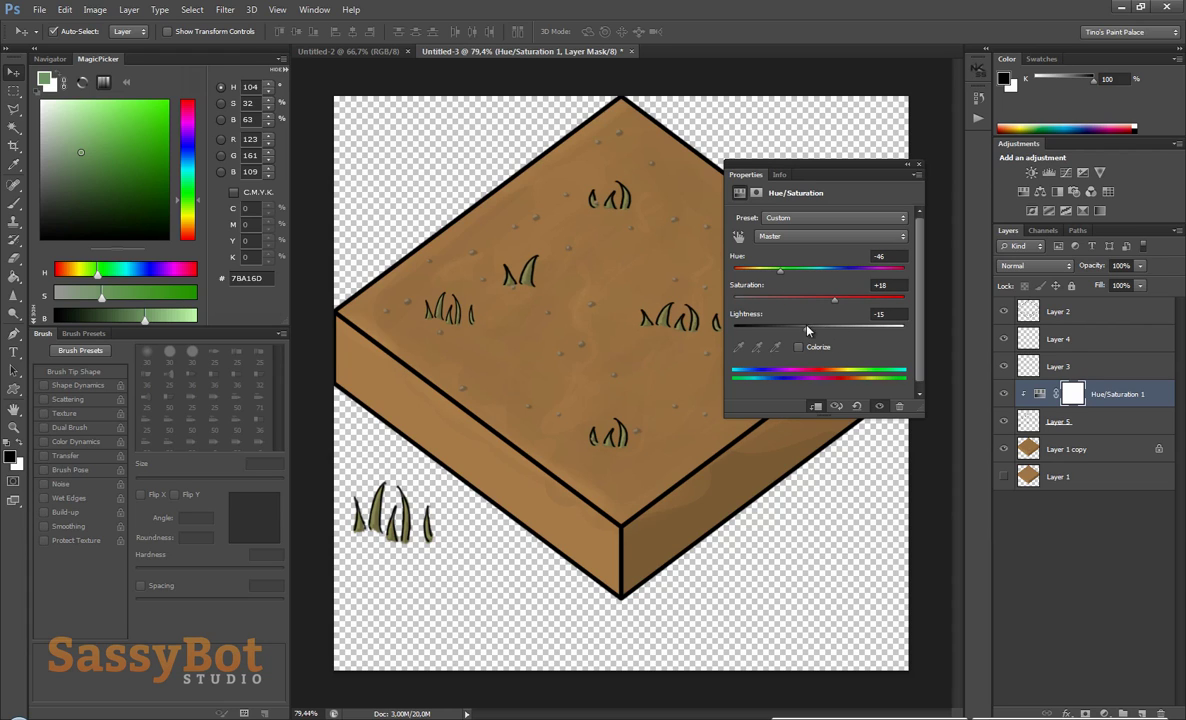
Step: Set the grass adjustment's saturation and lightness to 0 and its hue to -36
{"action": "double_click", "coordinate": [903, 286]}
{"action": "type", "text": "0"}
{"action": "double_click", "coordinate": [890, 314]}
{"action": "type", "text": "0"}
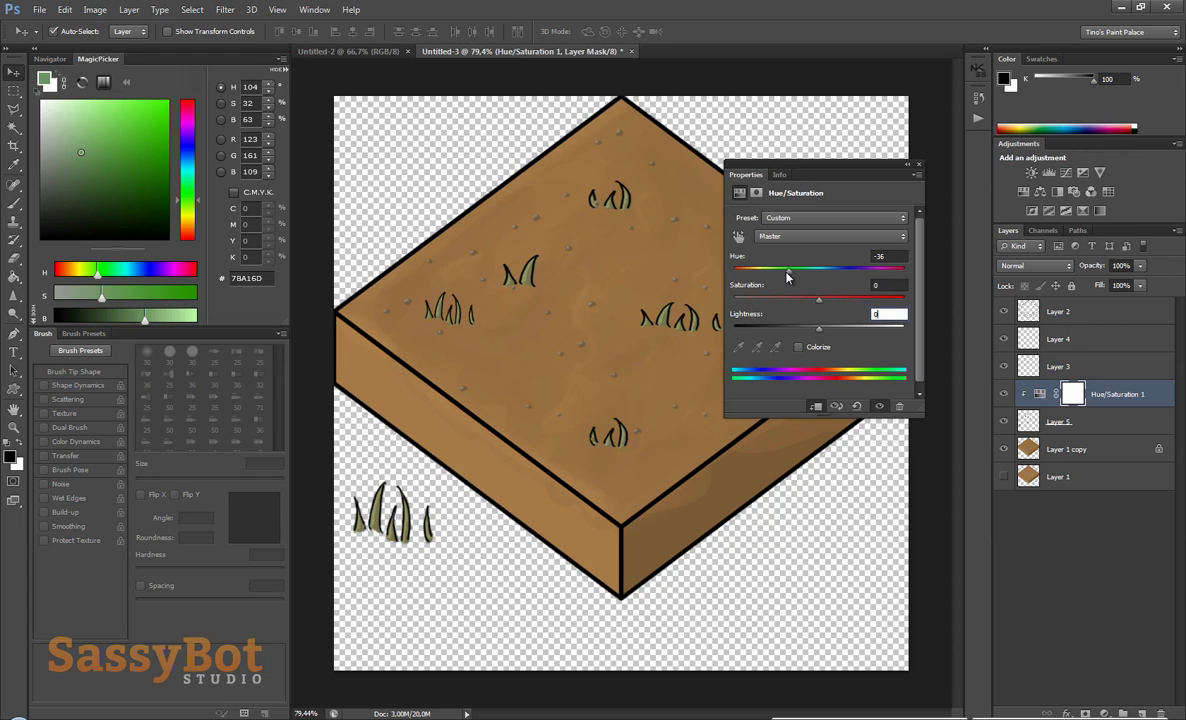
{"action": "left_click_drag", "start_coordinate": [783, 274], "coordinate": [786, 274]}
{"action": "left_click", "coordinate": [919, 165]}
Step: Hide the tile outlines on Layer 2, enable Colorize in the grass Hue/Saturation adjustment and shift the hue toward olive yellow
{"action": "left_click", "coordinate": [1005, 311]}
{"action": "scroll", "coordinate": [892, 285], "scroll_direction": "down", "scroll_amount": 7}
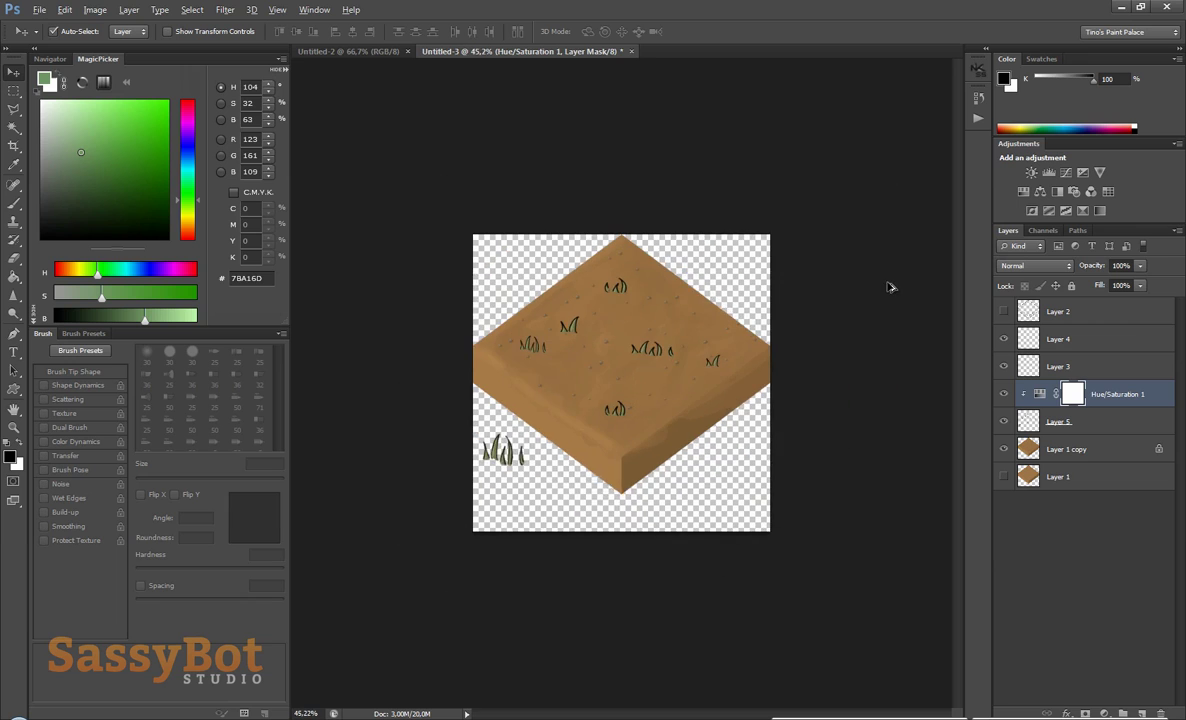
{"action": "scroll", "coordinate": [892, 285], "scroll_direction": "up", "scroll_amount": 3}
{"action": "double_click", "coordinate": [1040, 394]}
{"action": "left_click", "coordinate": [798, 346]}
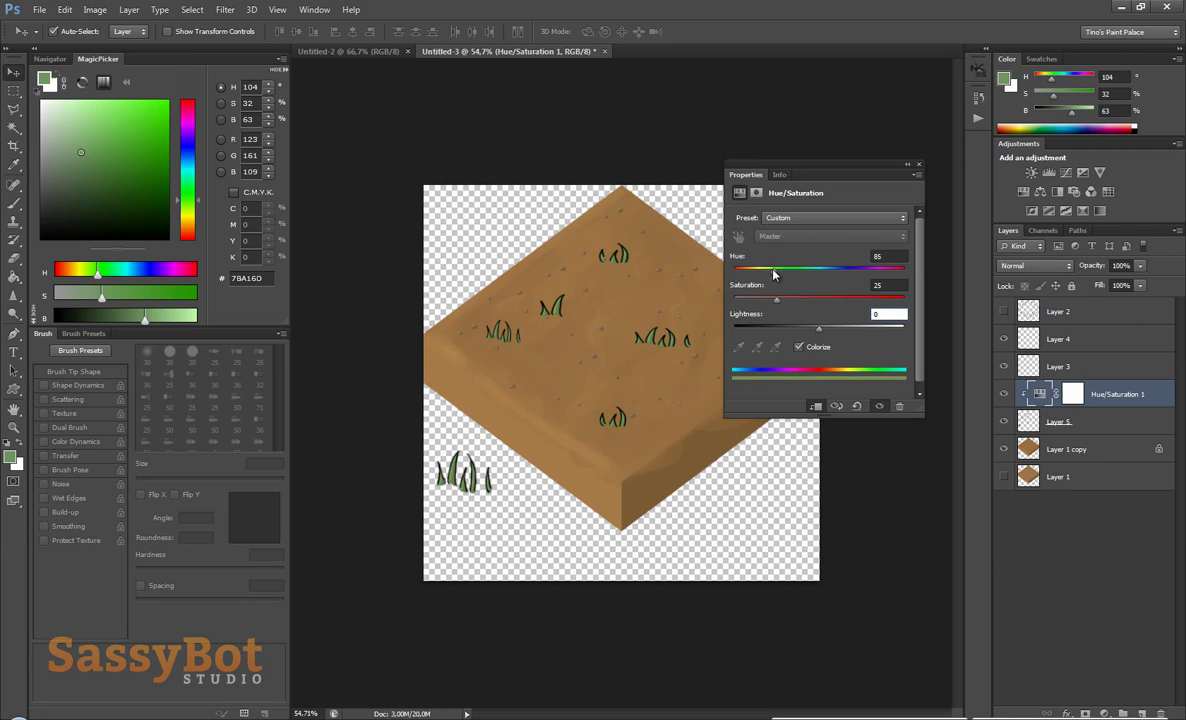
{"action": "left_click_drag", "start_coordinate": [776, 303], "coordinate": [757, 274]}
{"action": "left_click", "coordinate": [919, 165]}
{"action": "scroll", "coordinate": [765, 294], "scroll_direction": "down", "scroll_amount": 3}
{"action": "scroll", "coordinate": [765, 294], "scroll_direction": "up", "scroll_amount": 4}
Step: Show the outlines on Layer 2, try them at 46% opacity, and restore 100% opacity
{"action": "left_click", "coordinate": [1004, 311]}
{"action": "left_click", "coordinate": [1070, 311]}
{"action": "left_click", "coordinate": [1140, 266]}
{"action": "left_click_drag", "start_coordinate": [1140, 283], "coordinate": [1101, 283]}
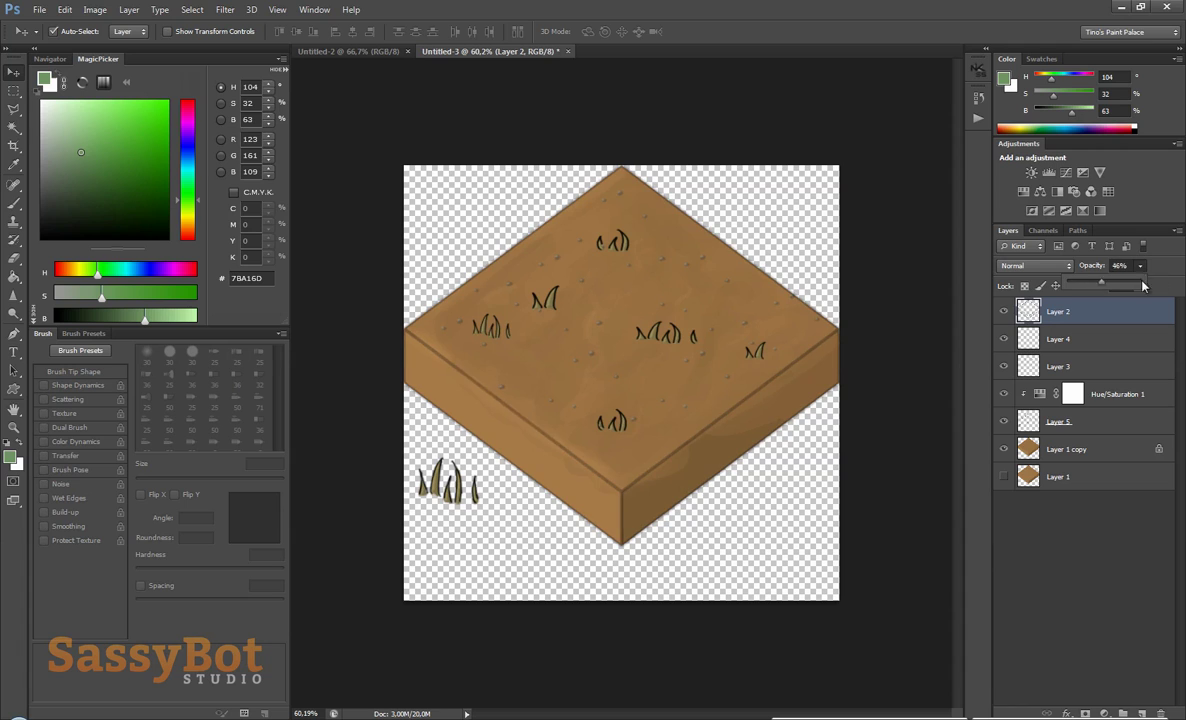
{"action": "left_click", "coordinate": [1143, 284]}
{"action": "left_click", "coordinate": [1028, 317]}
{"action": "left_click", "coordinate": [1006, 313]}
{"action": "left_click", "coordinate": [1006, 313]}
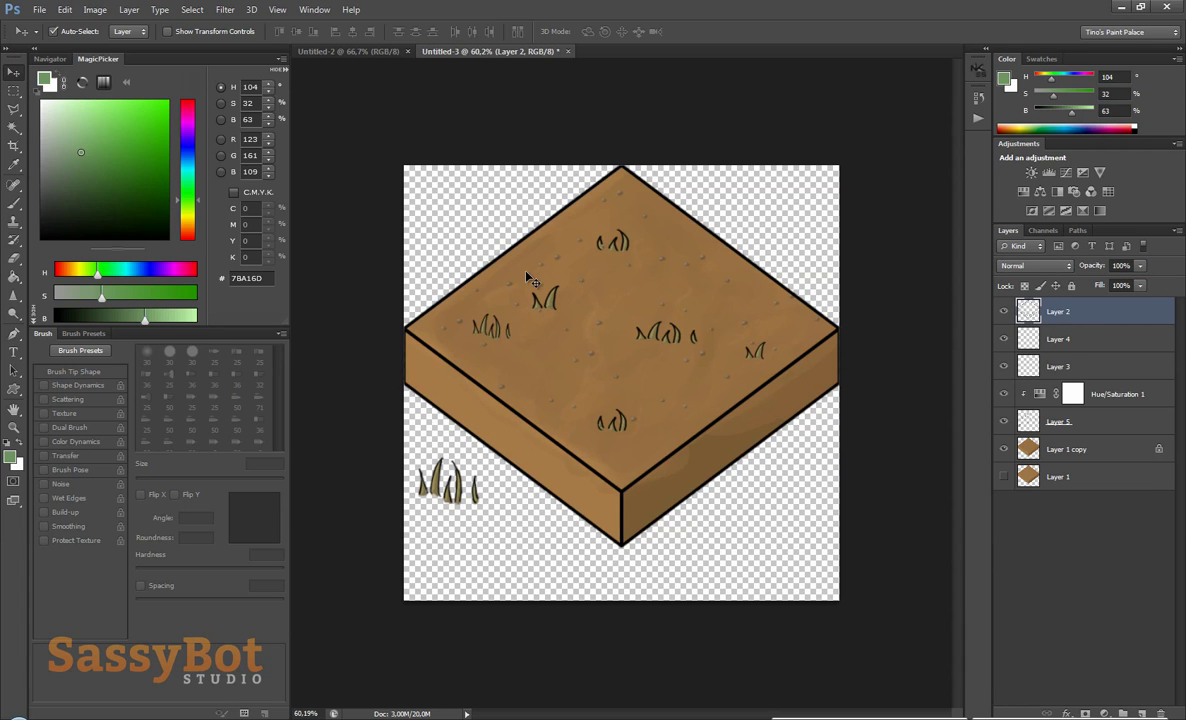
Step: Select the original grass blades outside the tile and move them down below the tile's lowest corner
{"action": "scroll", "coordinate": [718, 350], "scroll_direction": "down", "scroll_amount": 1}
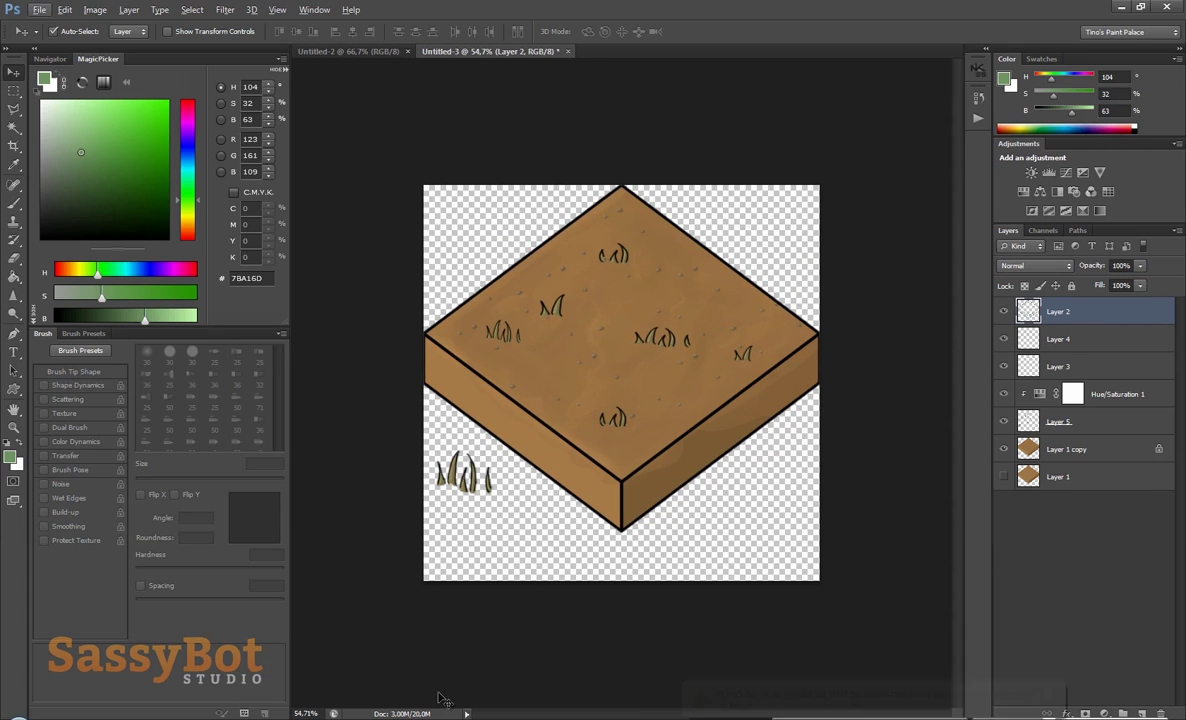
{"action": "key", "text": "v"}
{"action": "left_click_drag", "start_coordinate": [456, 484], "coordinate": [461, 513]}
{"action": "key", "text": "ctrl+z"}
{"action": "key", "text": "m"}
{"action": "left_click_drag", "start_coordinate": [412, 445], "coordinate": [508, 514]}
{"action": "key", "text": "v"}
{"action": "left_click_drag", "start_coordinate": [447, 470], "coordinate": [462, 570]}
Step: Check the grass layer by toggling its visibility and hide the black tile outlines on Layer 2
{"action": "left_click", "coordinate": [1005, 422]}
{"action": "left_click", "coordinate": [1005, 422]}
{"action": "left_click", "coordinate": [1004, 312]}
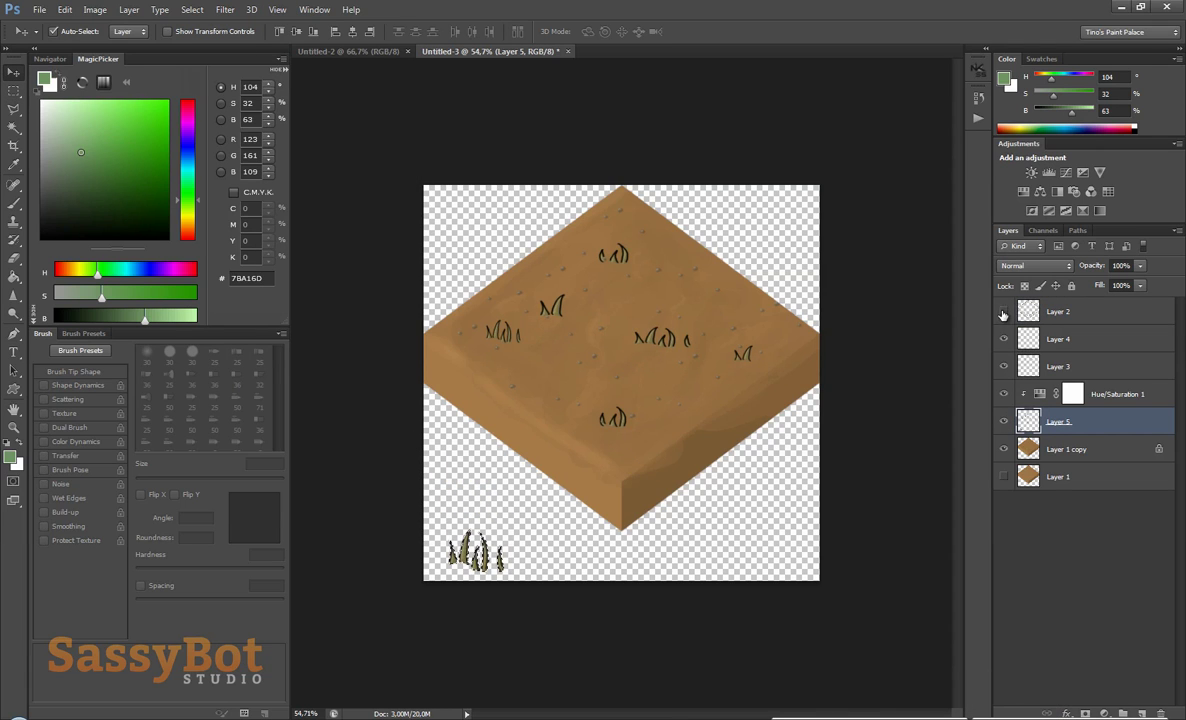
Step: Crop the canvas to the tile's full extent, leaving out the spare grass blades below it
{"action": "key", "text": "m"}
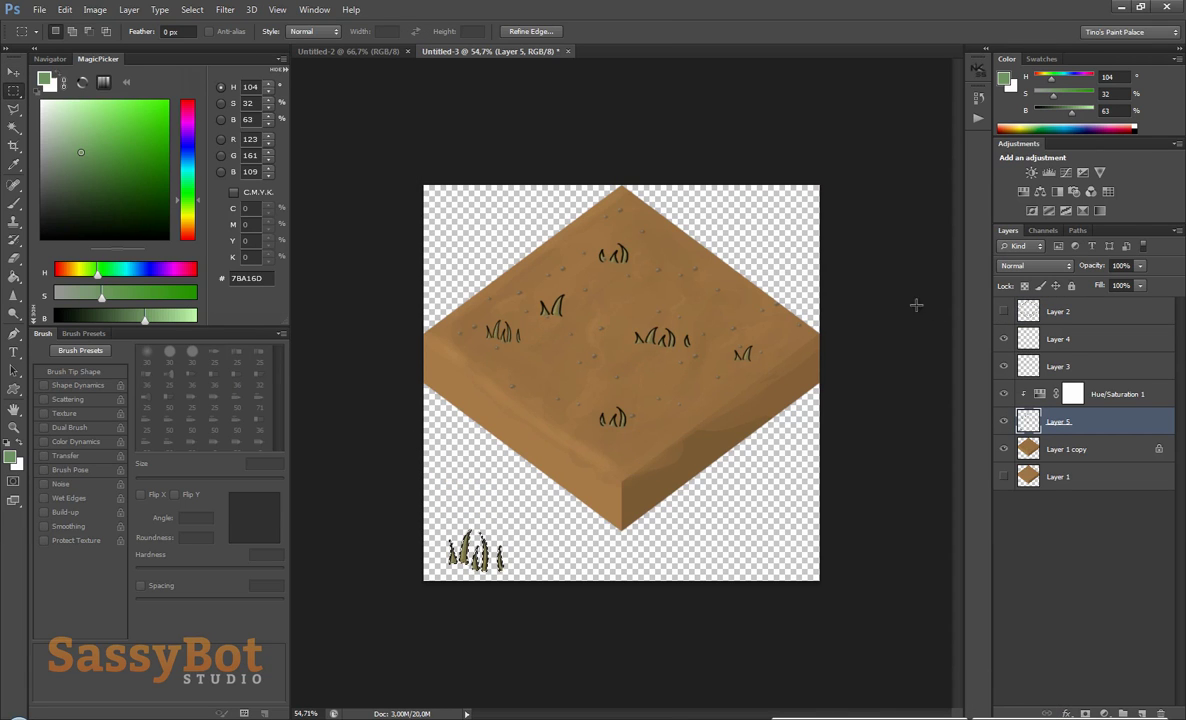
{"action": "left_click_drag", "start_coordinate": [425, 214], "coordinate": [861, 529]}
{"action": "key", "text": "c"}
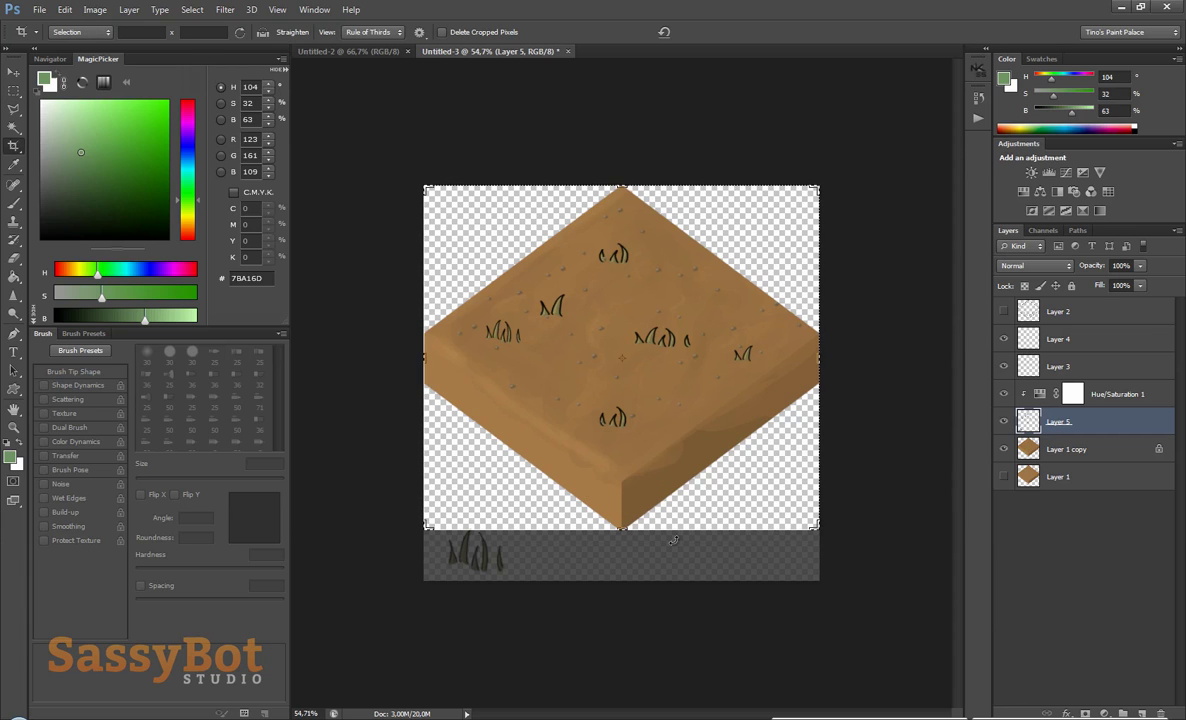
{"action": "left_click", "coordinate": [663, 119]}
{"action": "key", "text": "Return"}
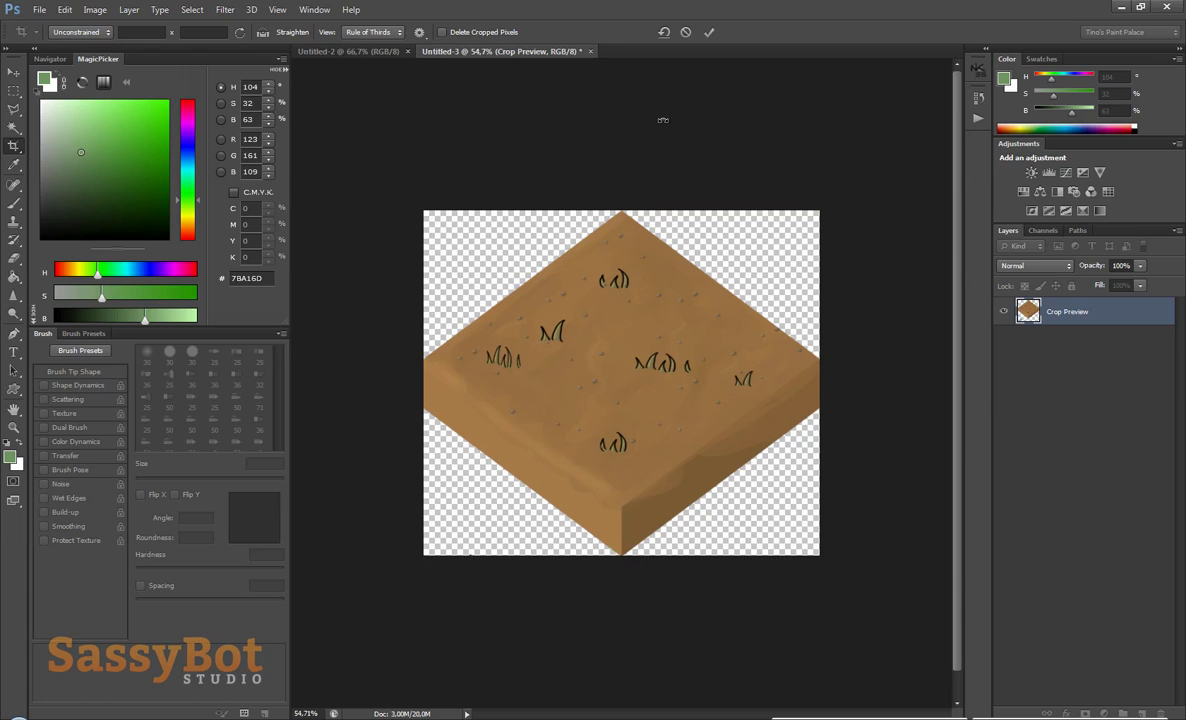
Step: Export the tile for web as a transparent PNG-24 named Untitled-3.png on the Desktop
{"action": "key", "text": "ctrl+alt+shift+s"}
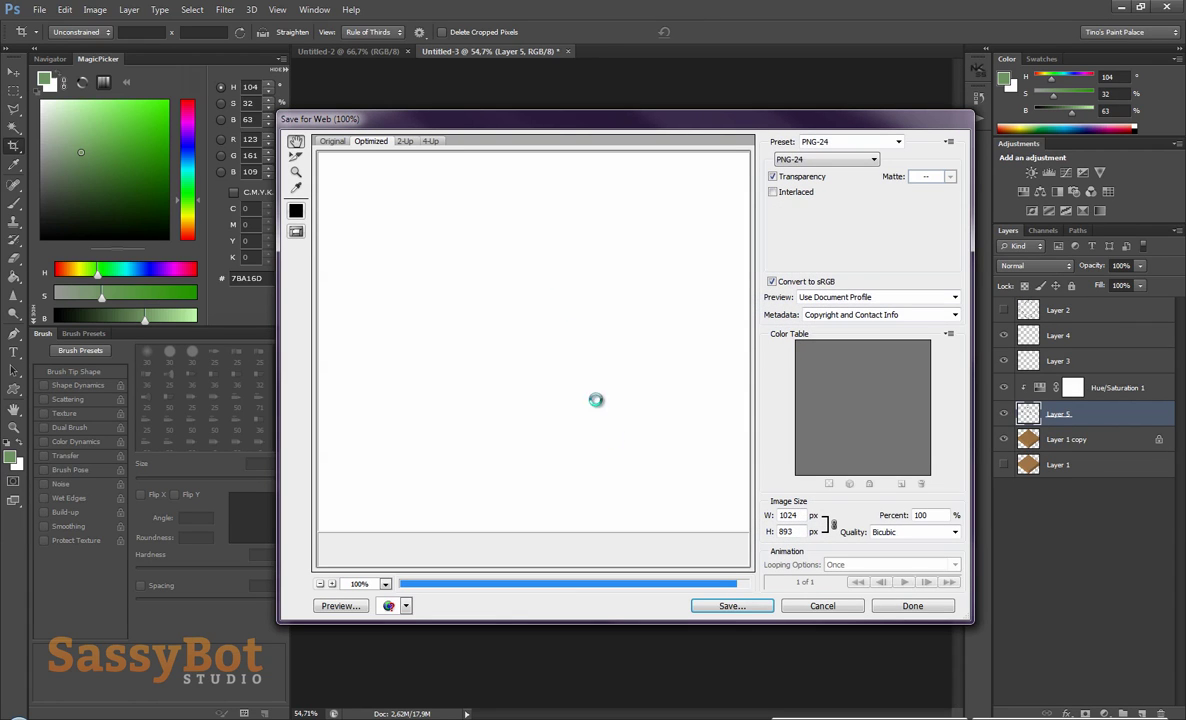
{"action": "left_click", "coordinate": [726, 606]}
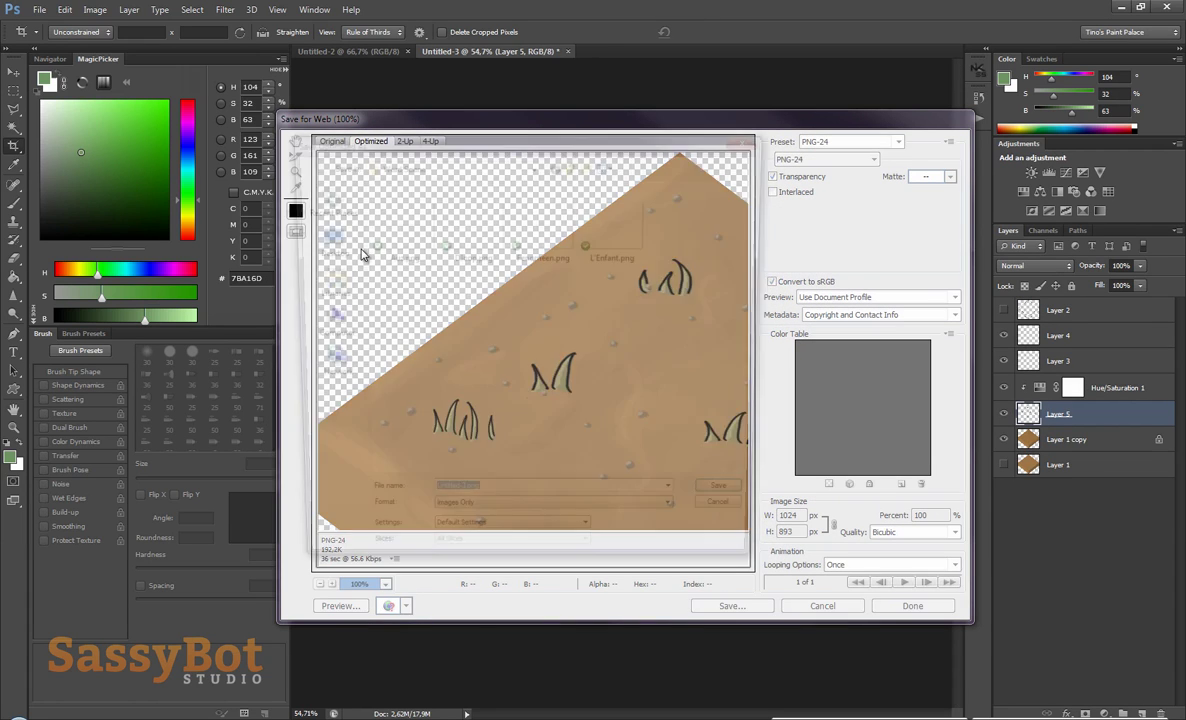
{"action": "left_click", "coordinate": [321, 240]}
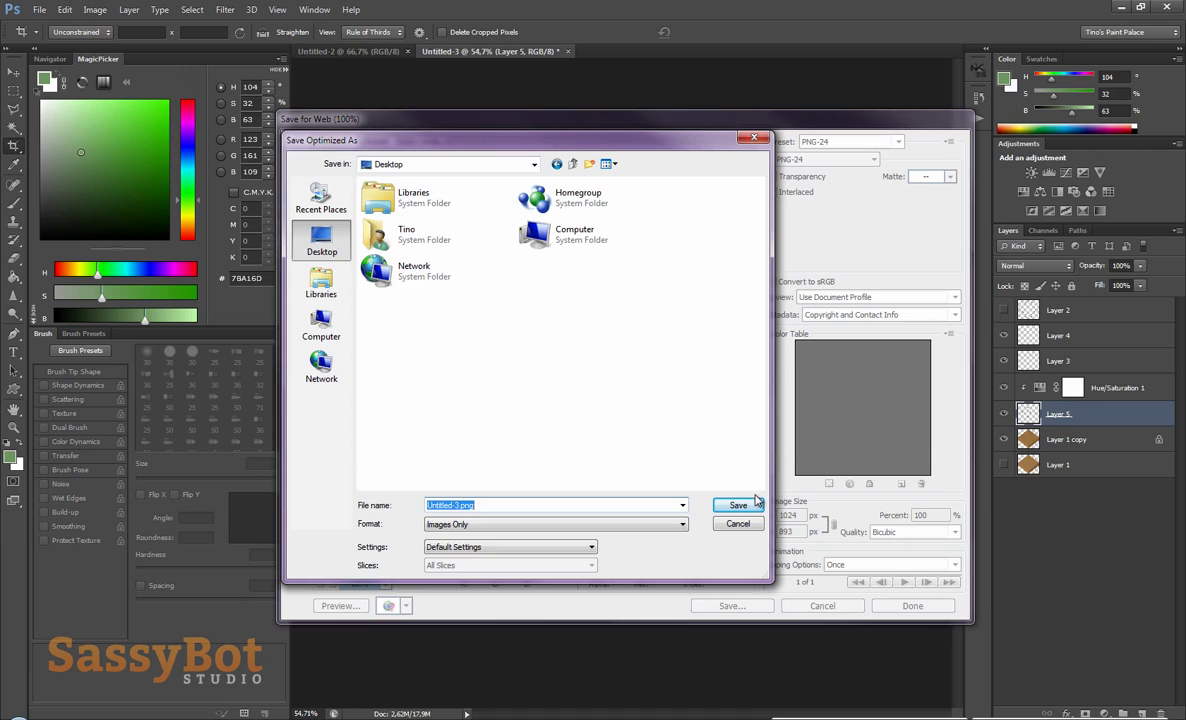
{"action": "left_click", "coordinate": [755, 503]}
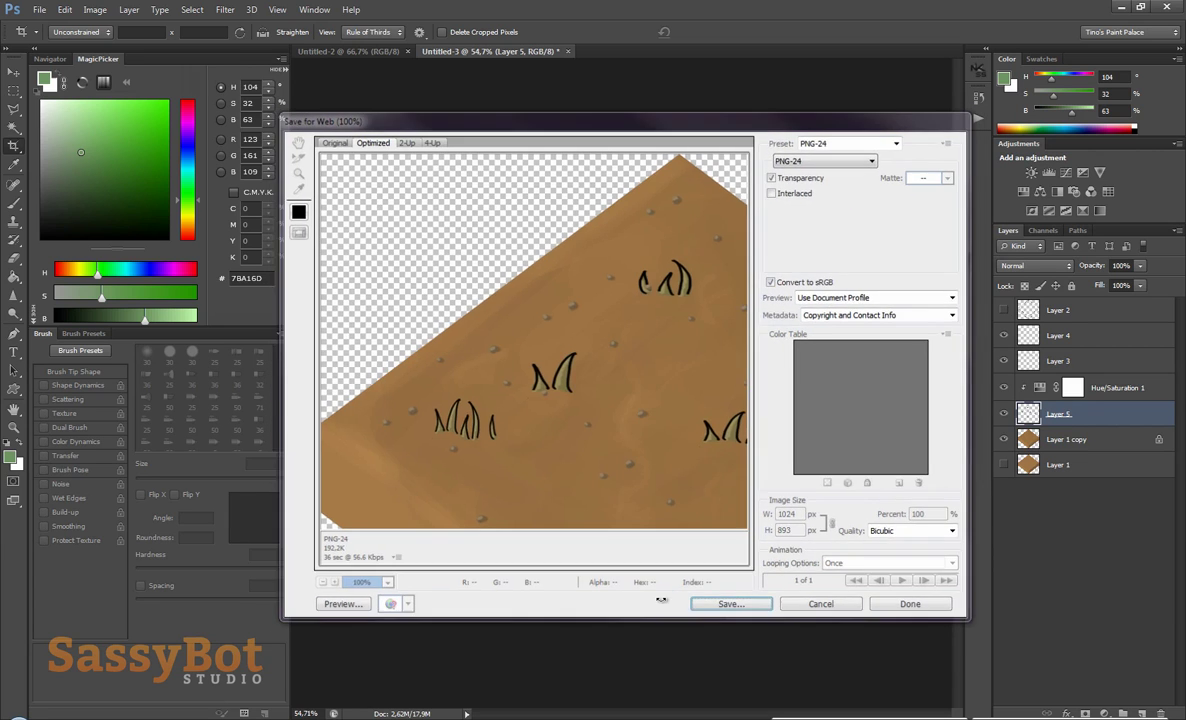
{"action": "key", "text": "v"}
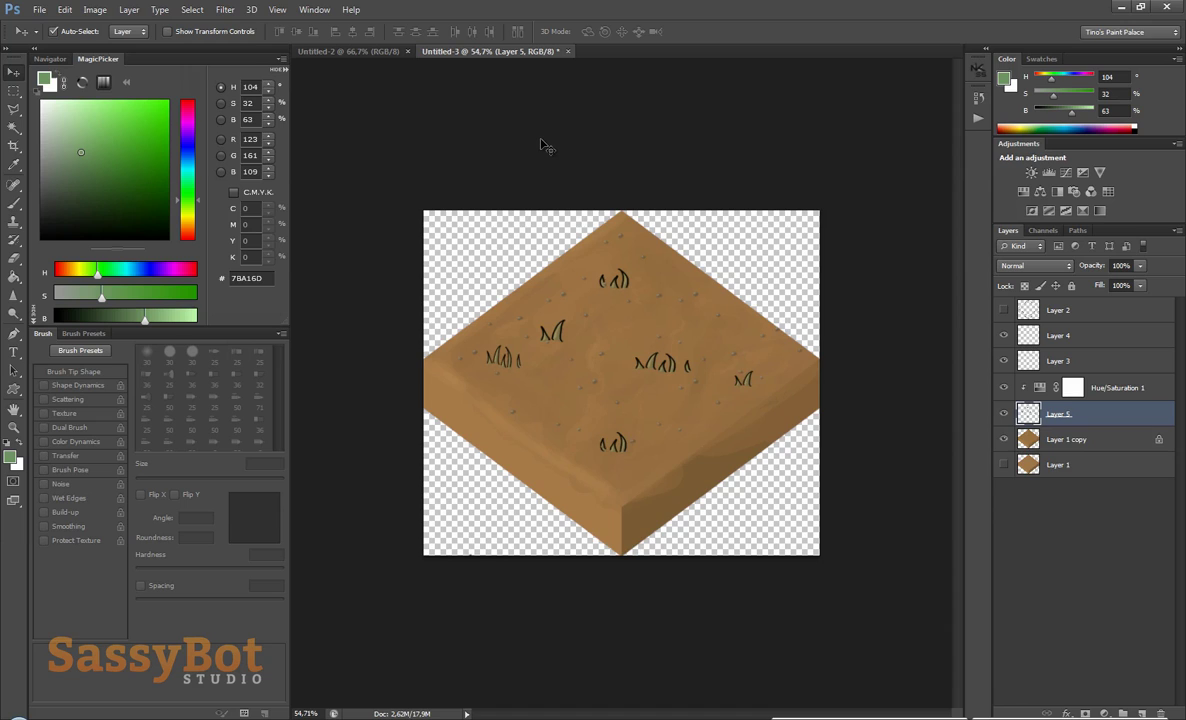
{"action": "key", "text": "ctrl+z"}
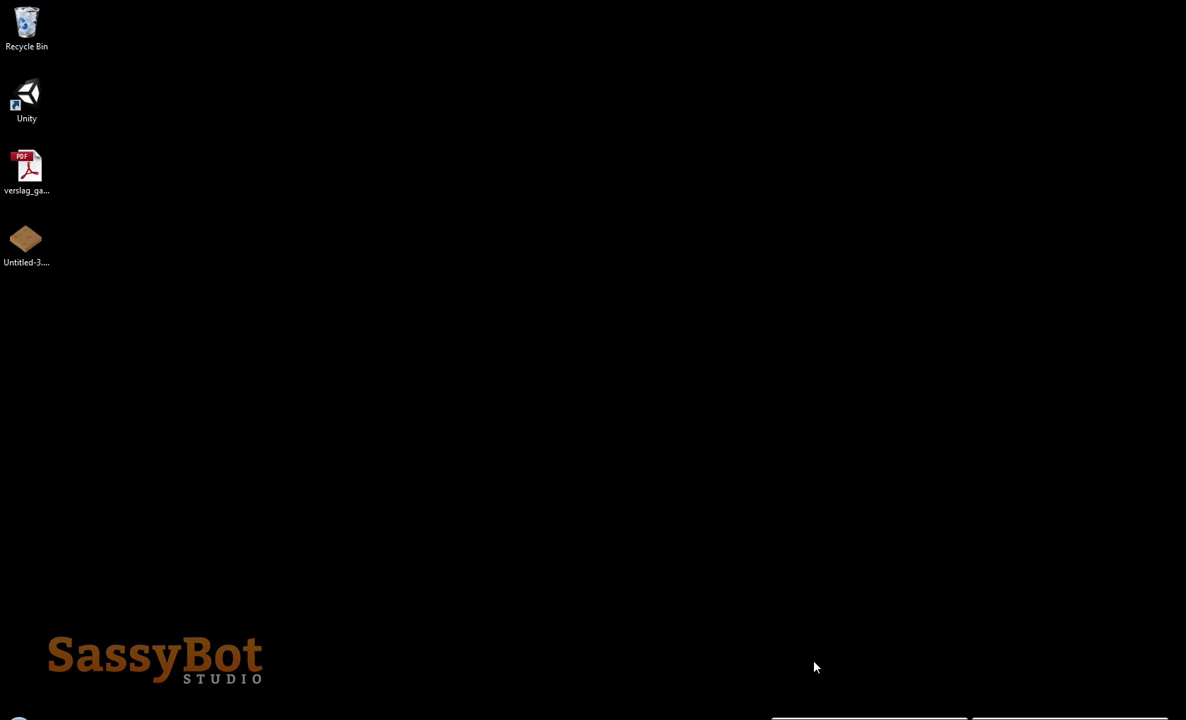
Step: Import Untitled-3.png from the desktop into the Resources folder of the open Unity project
{"action": "left_click_drag", "start_coordinate": [28, 238], "coordinate": [433, 497]}
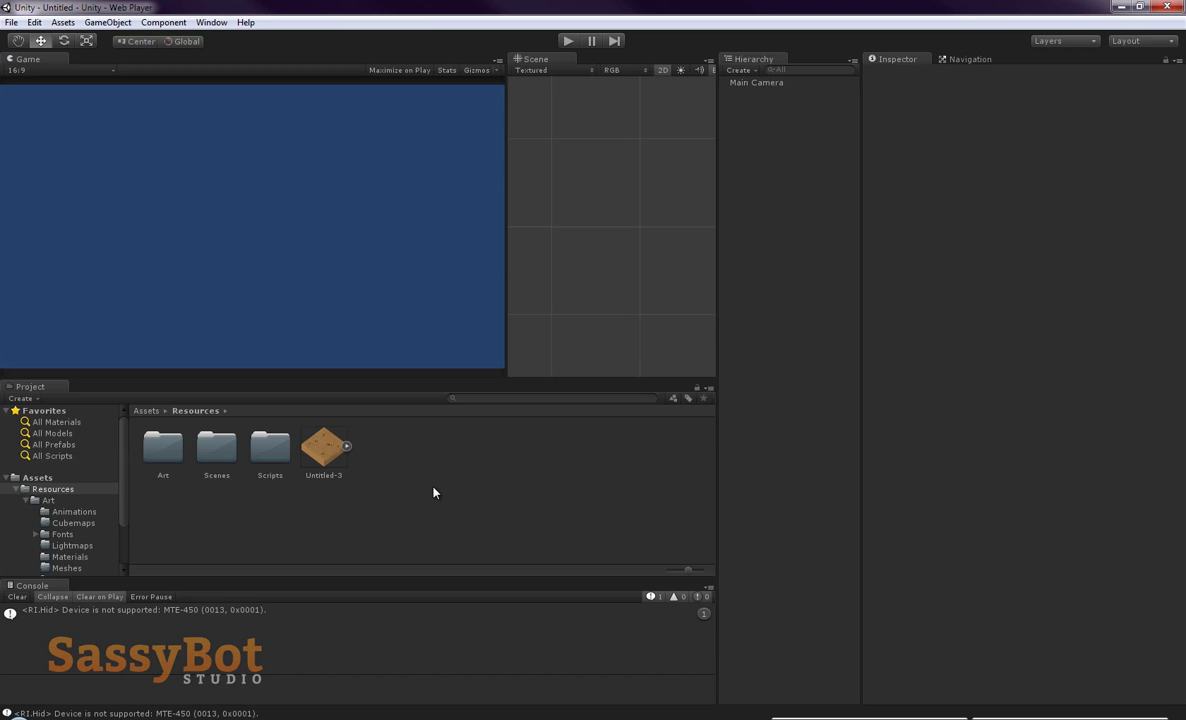
Step: Widen the Scene view and place three Untitled-3 tile sprites edge to edge in a horizontal row
{"action": "left_click_drag", "start_coordinate": [510, 277], "coordinate": [253, 362]}
{"action": "left_click_drag", "start_coordinate": [318, 456], "coordinate": [617, 256]}
{"action": "key", "text": "ctrl+d"}
{"action": "left_click", "coordinate": [571, 216]}
{"action": "scroll", "coordinate": [583, 234], "scroll_direction": "down", "scroll_amount": 5}
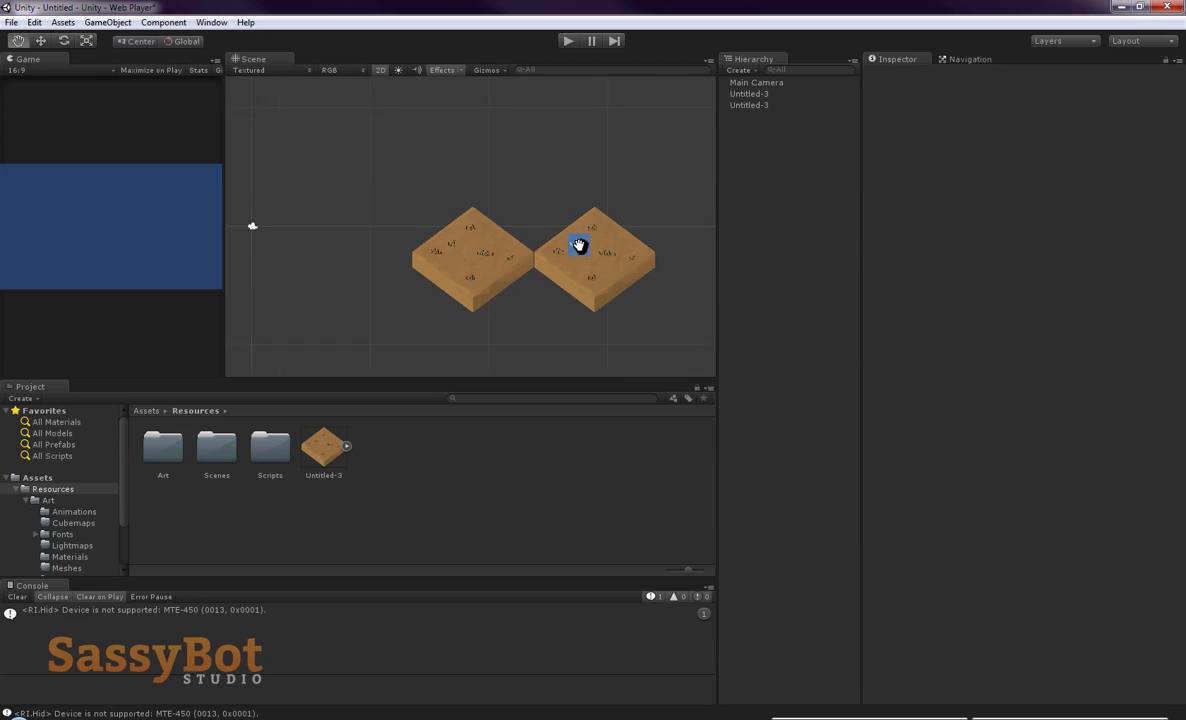
{"action": "left_click", "coordinate": [517, 267]}
{"action": "key", "text": "ctrl+d"}
{"action": "left_click_drag", "start_coordinate": [483, 274], "coordinate": [371, 274]}
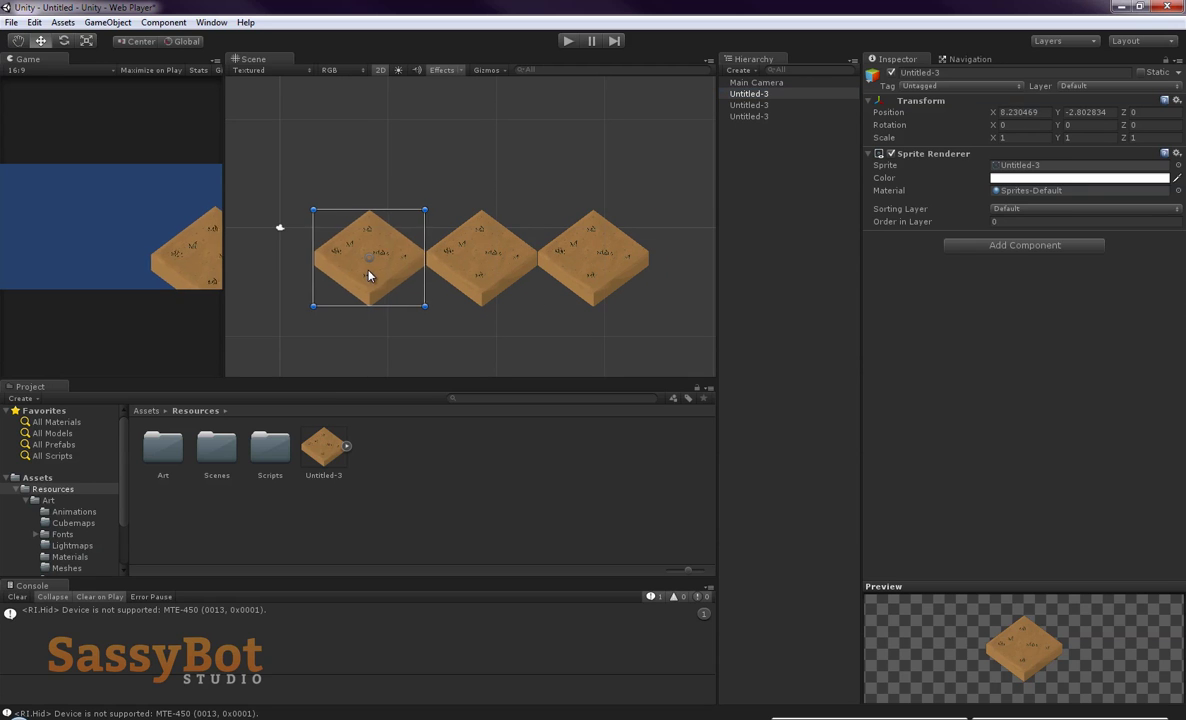
Step: Duplicate the three-tile row into the offset position below it, and duplicate both rows downward to form a twelve-tile isometric floor
{"action": "left_click_drag", "start_coordinate": [702, 362], "coordinate": [335, 143]}
{"action": "key", "text": "ctrl+d"}
{"action": "left_click_drag", "start_coordinate": [400, 249], "coordinate": [455, 290]}
{"action": "left_click_drag", "start_coordinate": [295, 188], "coordinate": [702, 391]}
{"action": "scroll", "coordinate": [598, 247], "scroll_direction": "down", "scroll_amount": 7}
{"action": "key", "text": "ctrl+d"}
{"action": "left_click_drag", "start_coordinate": [598, 247], "coordinate": [597, 310]}
Step: Frame the whole tile floor with the Main Camera at orthographic size 10.62, and darken the camera's background to near-black
{"action": "left_click_drag", "start_coordinate": [330, 227], "coordinate": [490, 273]}
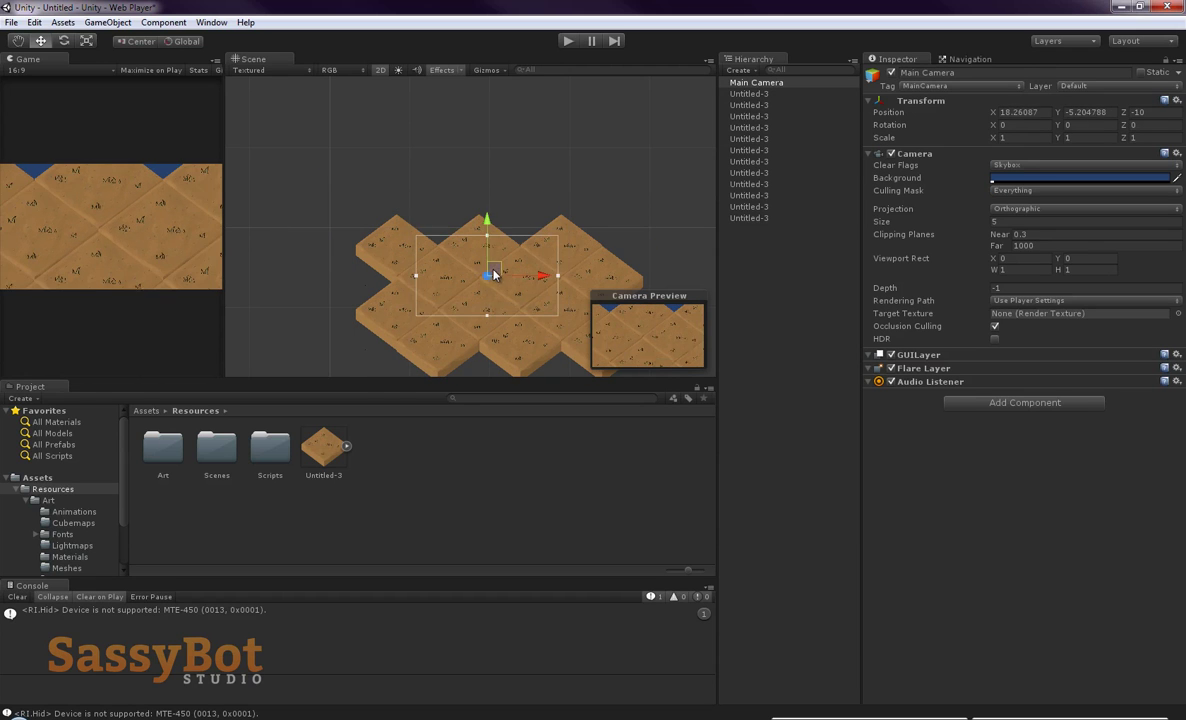
{"action": "left_click_drag", "start_coordinate": [897, 228], "coordinate": [1024, 208]}
{"action": "left_click", "coordinate": [1015, 178]}
{"action": "mouse_move", "coordinate": [399, 212]}
{"action": "left_mouse_down"}
{"action": "mouse_move", "coordinate": [312, 190]}
{"action": "mouse_move", "coordinate": [329, 201]}
{"action": "left_mouse_up"}
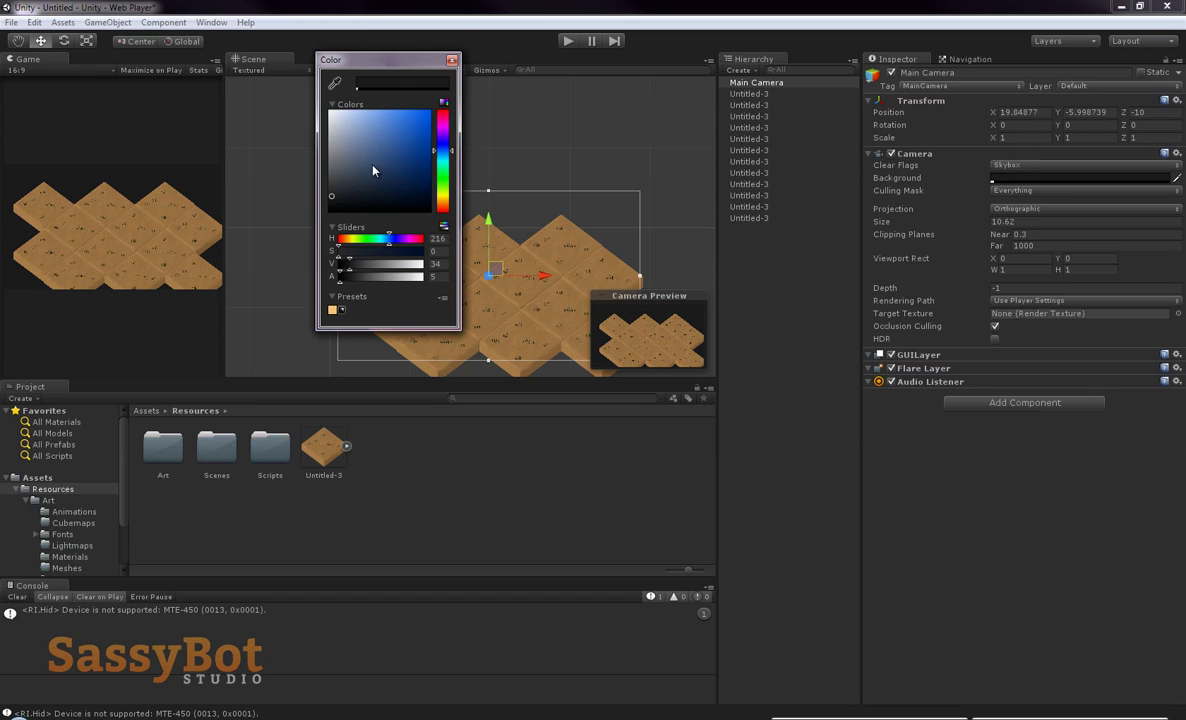
{"action": "left_click", "coordinate": [452, 60]}
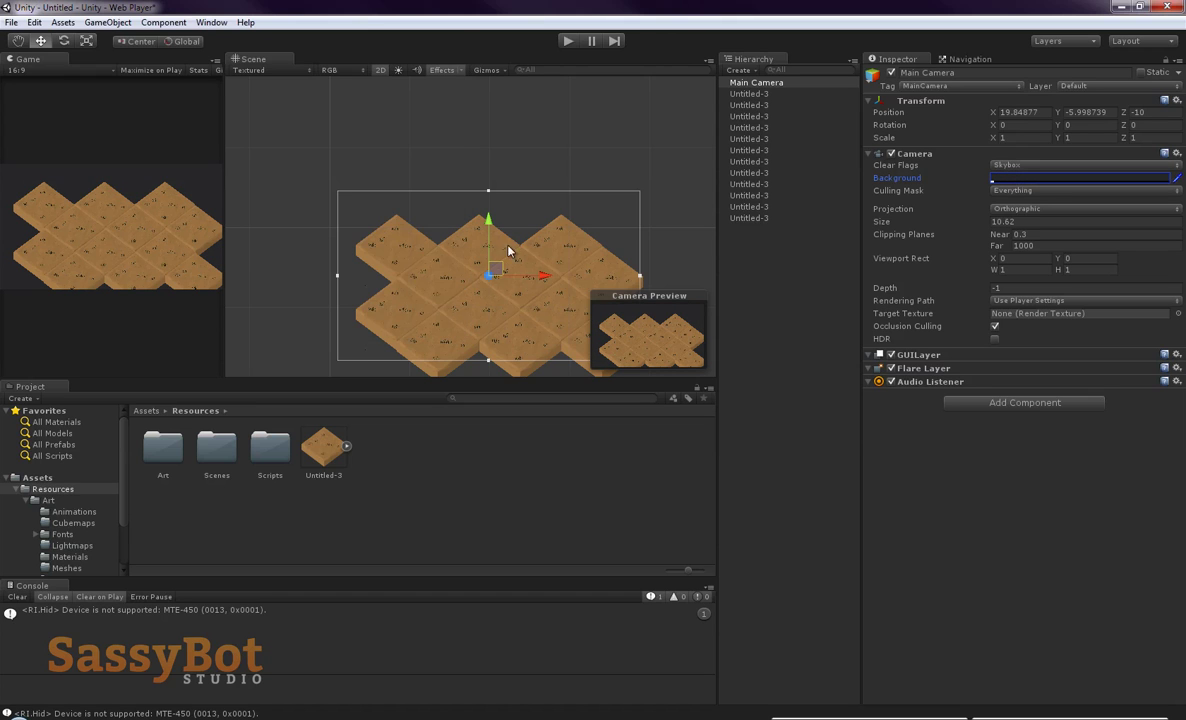
{"action": "left_click_drag", "start_coordinate": [497, 273], "coordinate": [507, 301]}
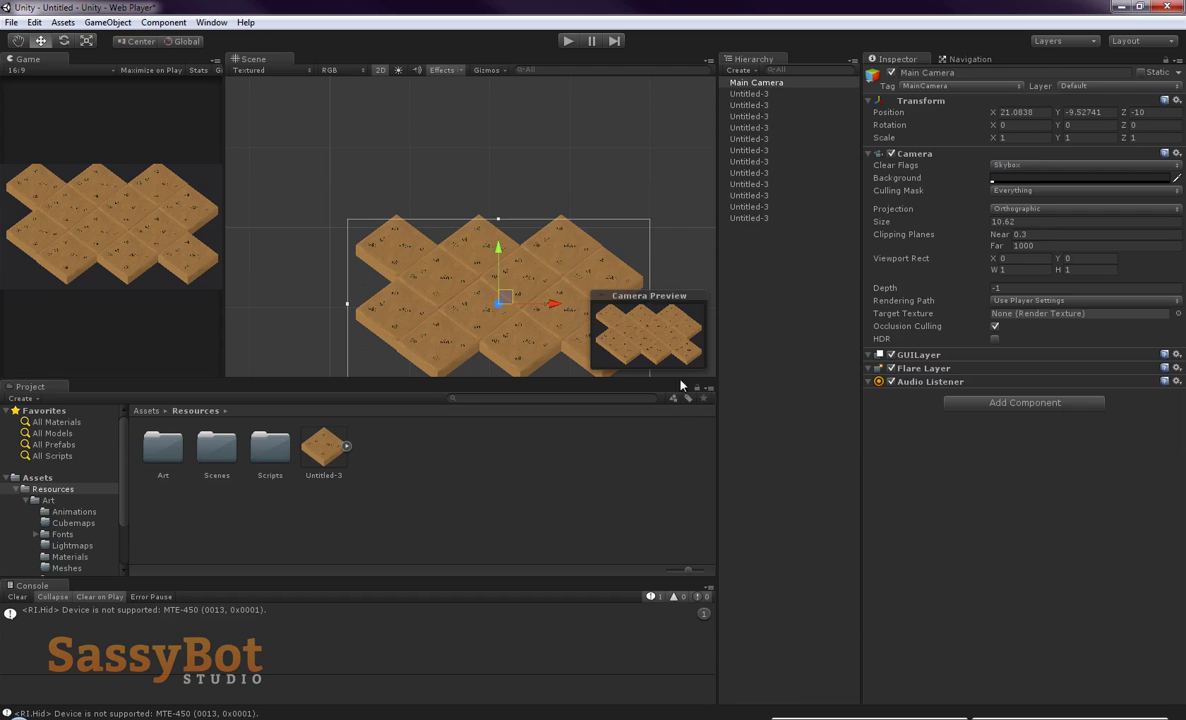
Step: Enlarge the Scene view to show the full tile floor and widen the Game view beside it
{"action": "left_click_drag", "start_coordinate": [714, 369], "coordinate": [818, 369]}
{"action": "left_click_drag", "start_coordinate": [643, 380], "coordinate": [649, 432]}
{"action": "scroll", "coordinate": [627, 164], "scroll_direction": "up", "scroll_amount": 5}
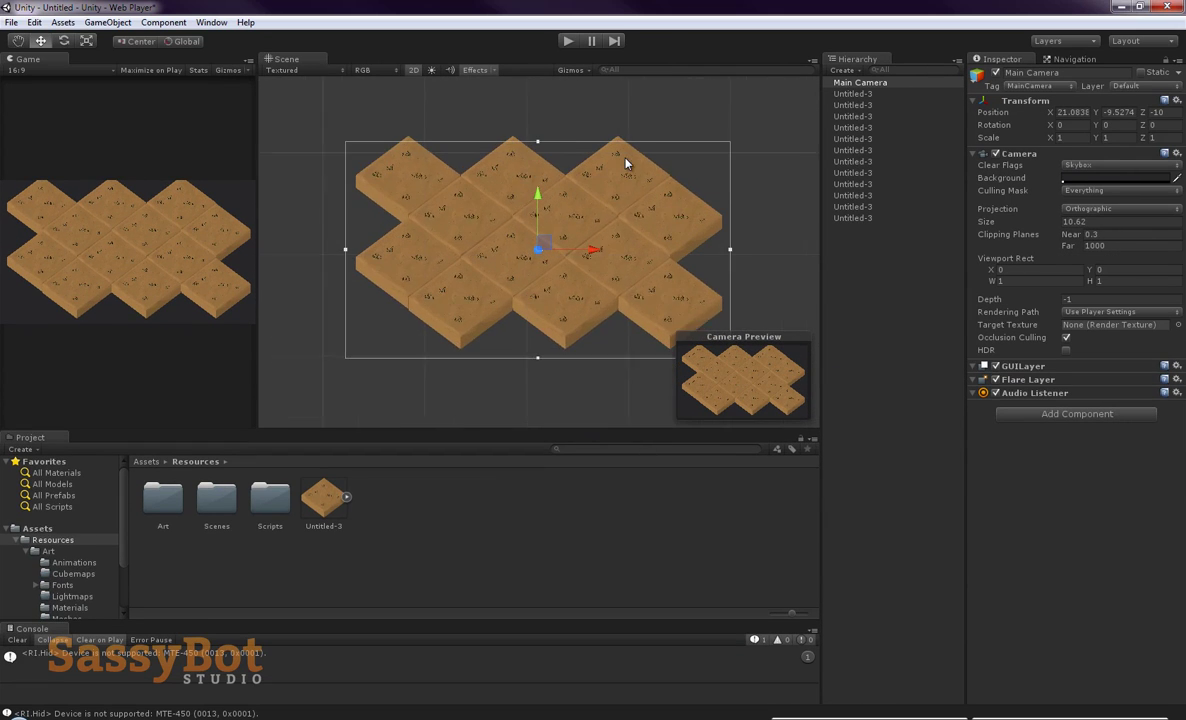
{"action": "left_click_drag", "start_coordinate": [568, 213], "coordinate": [567, 215]}
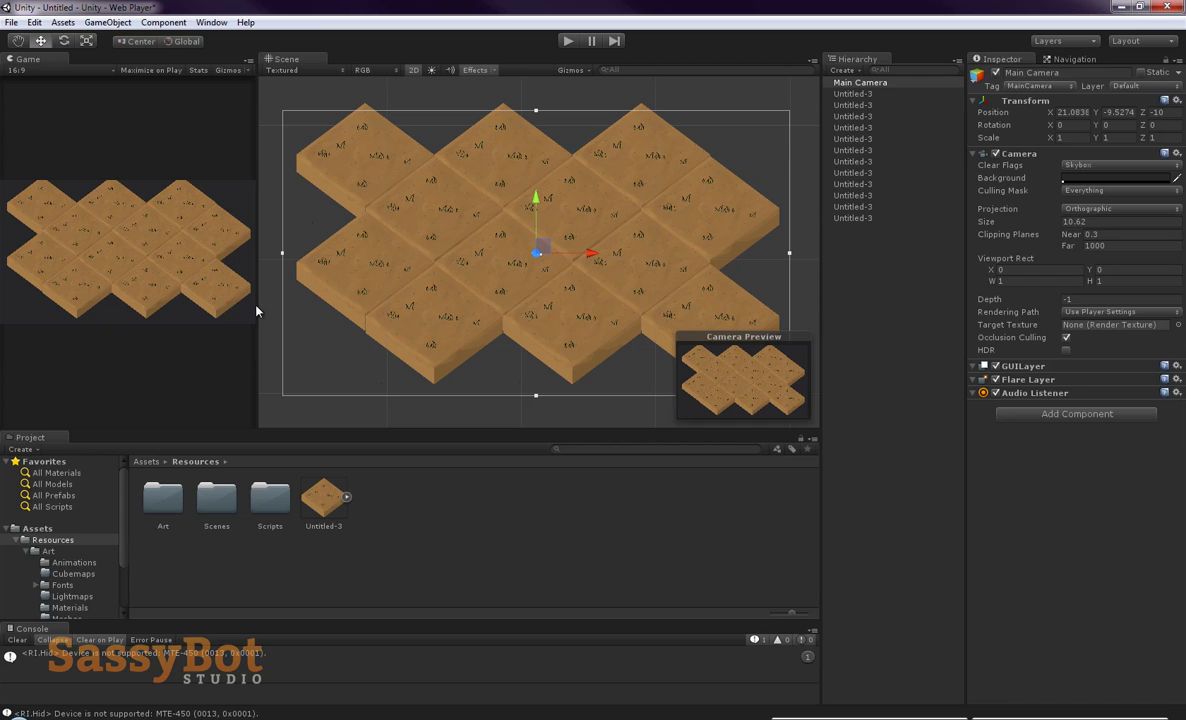
{"action": "left_click_drag", "start_coordinate": [257, 310], "coordinate": [315, 305]}
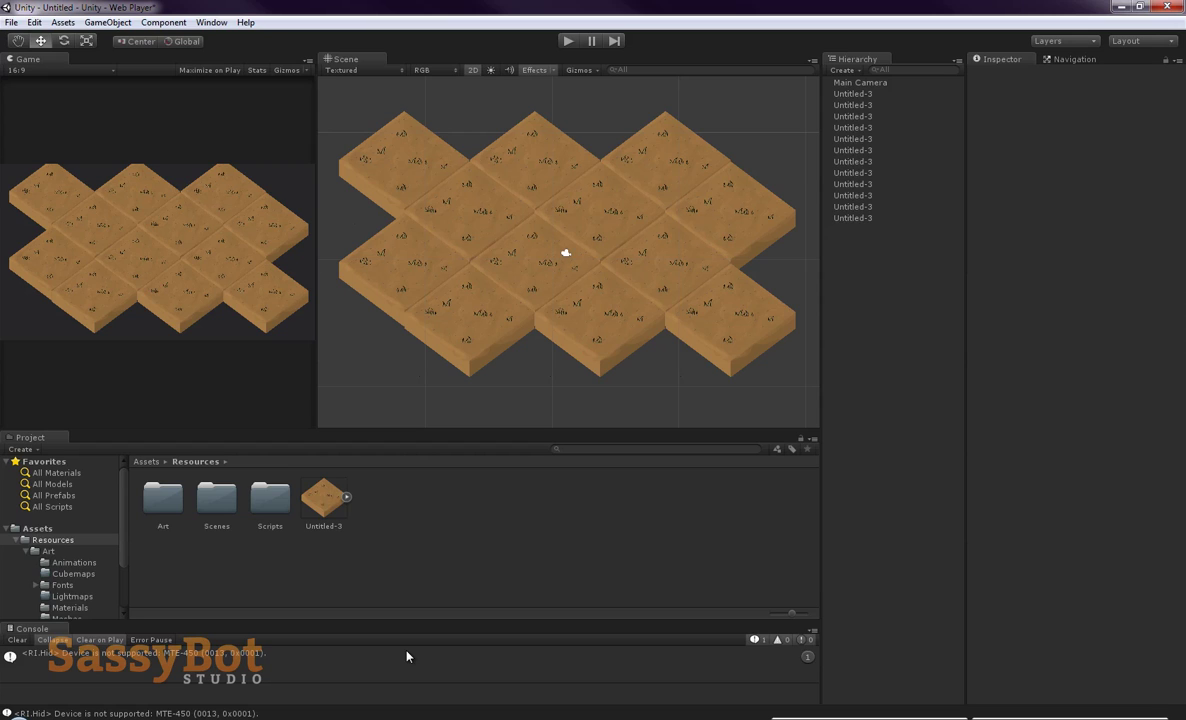
{"action": "left_click", "coordinate": [560, 718]}
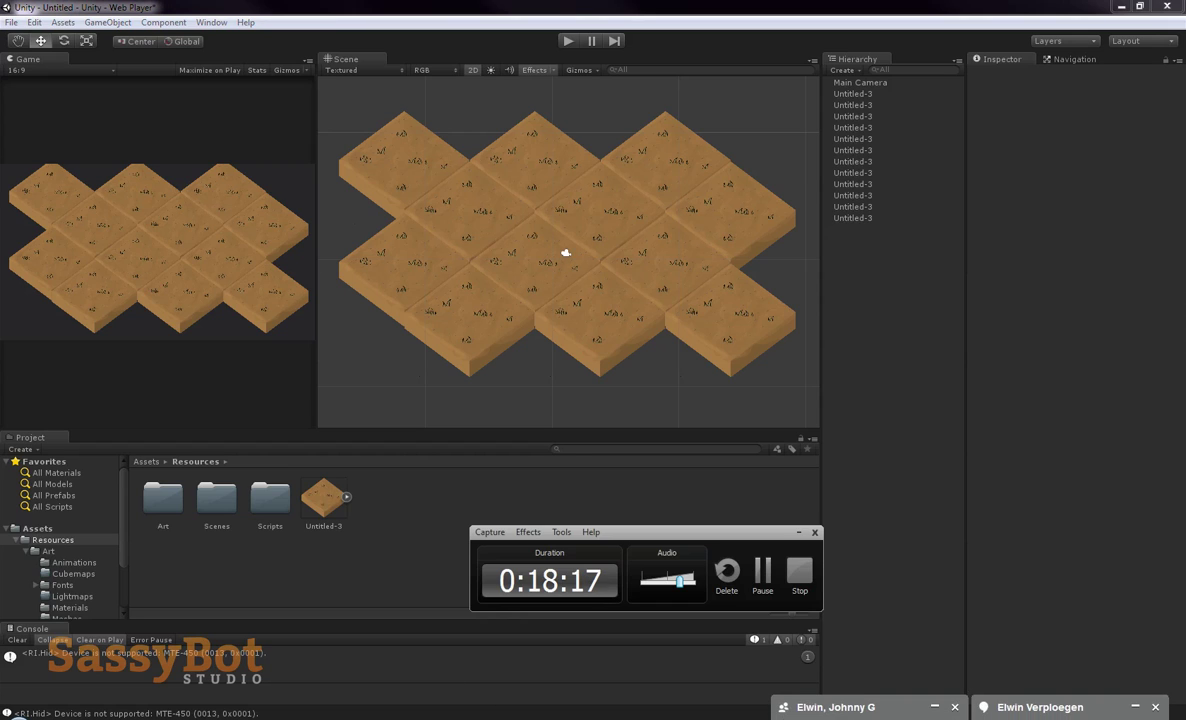